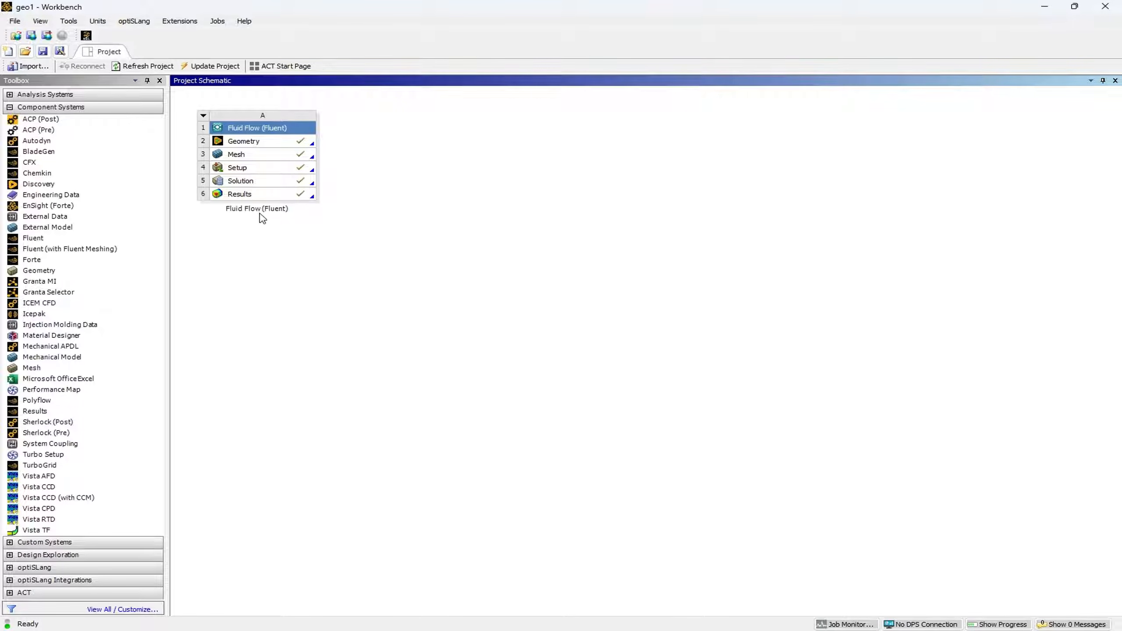
# Open the Mesh cell of the Fluid Flow (Fluent) system for editing in the Meshing application.
pyautogui.rightClick(246, 156)
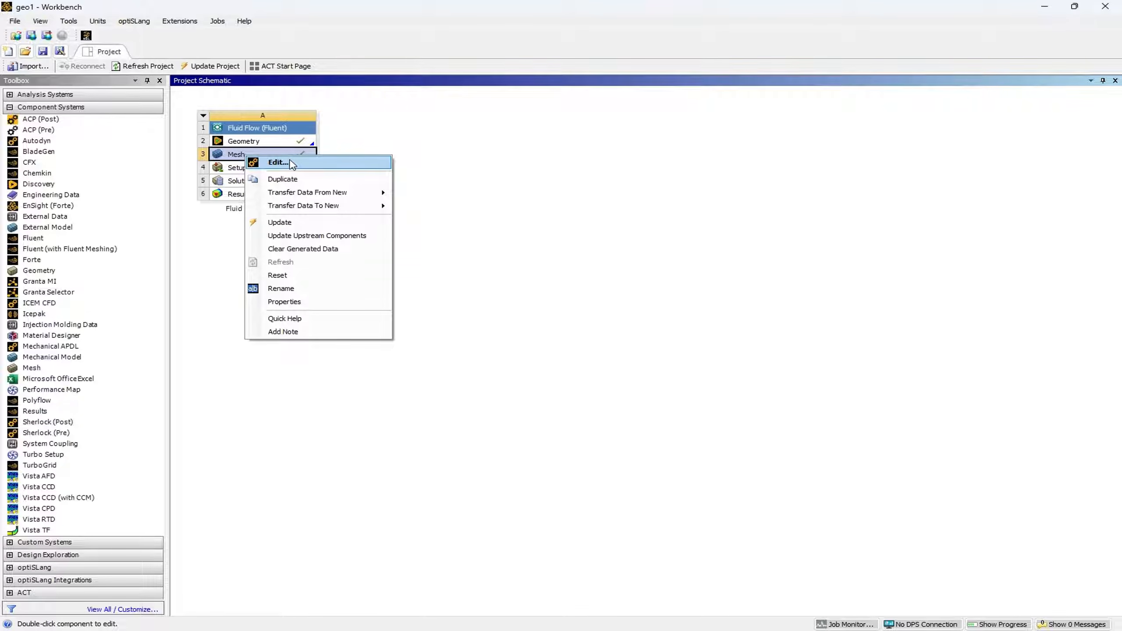
pyautogui.click(278, 162)
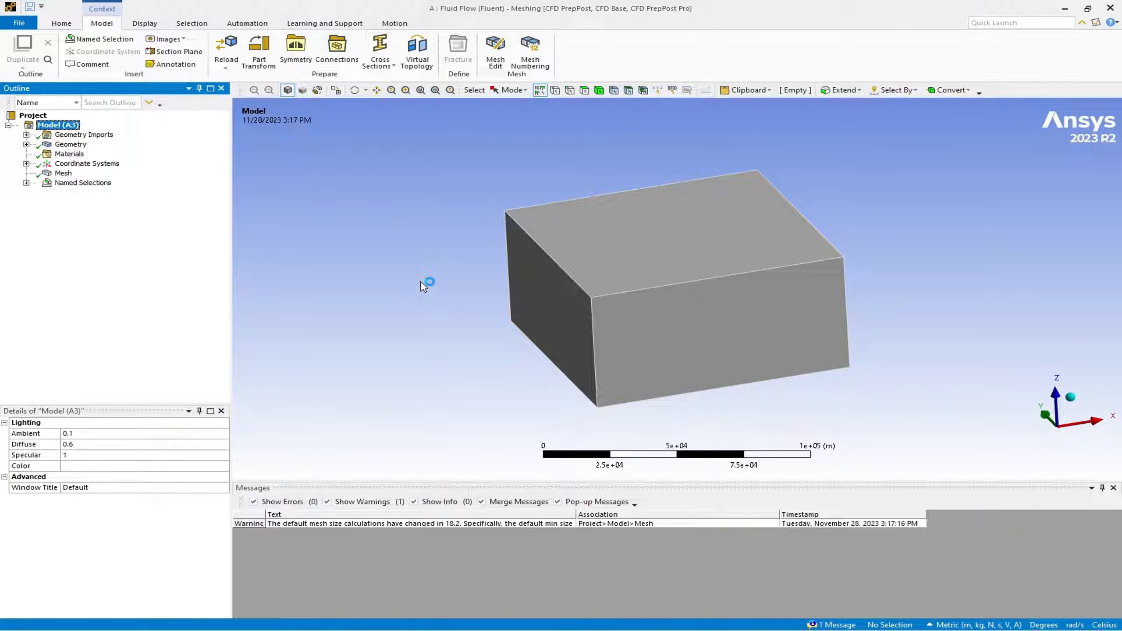
# Hide one vertical side face of the box-shaped fluid domain to look inside it.
pyautogui.moveTo(444, 299); pyautogui.dragTo(520, 342, button='middle')
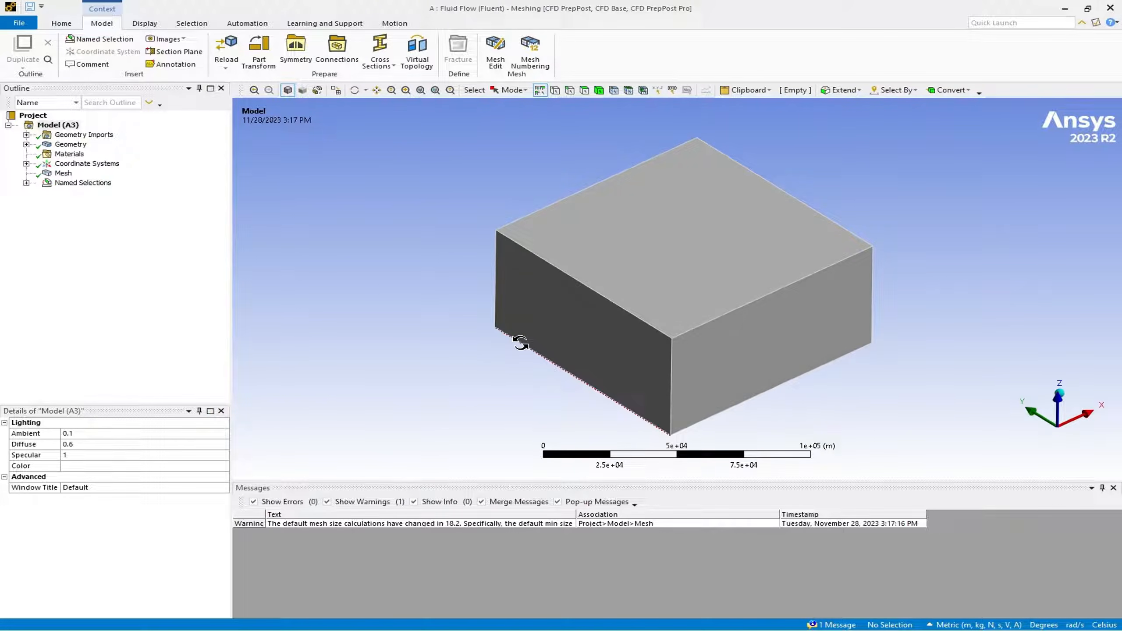
pyautogui.click(629, 352)
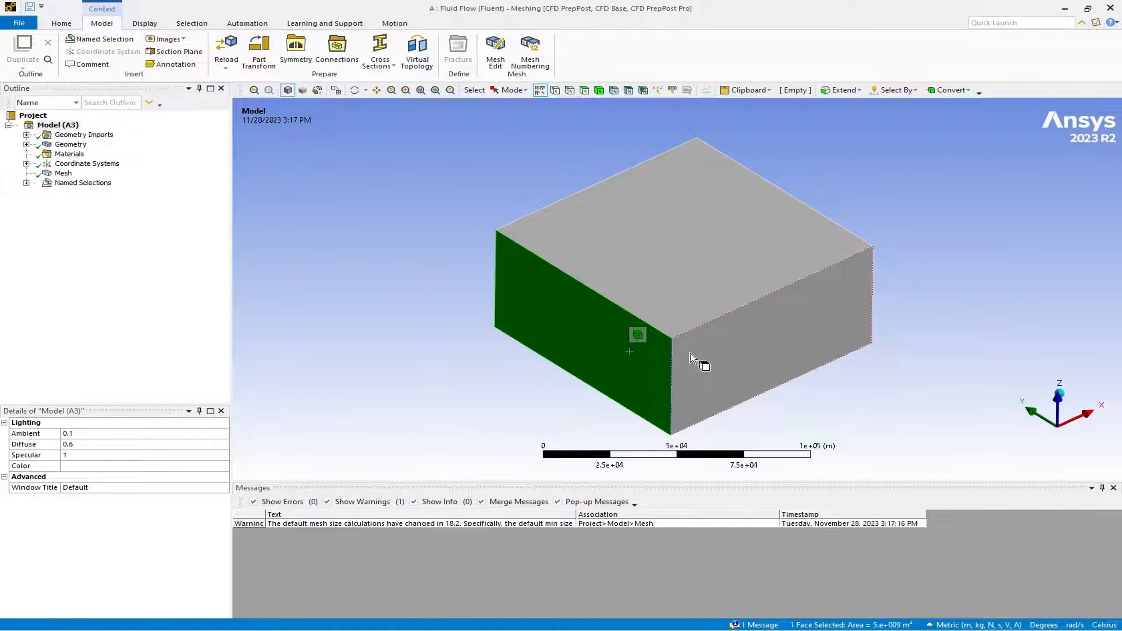
pyautogui.rightClick(641, 356)
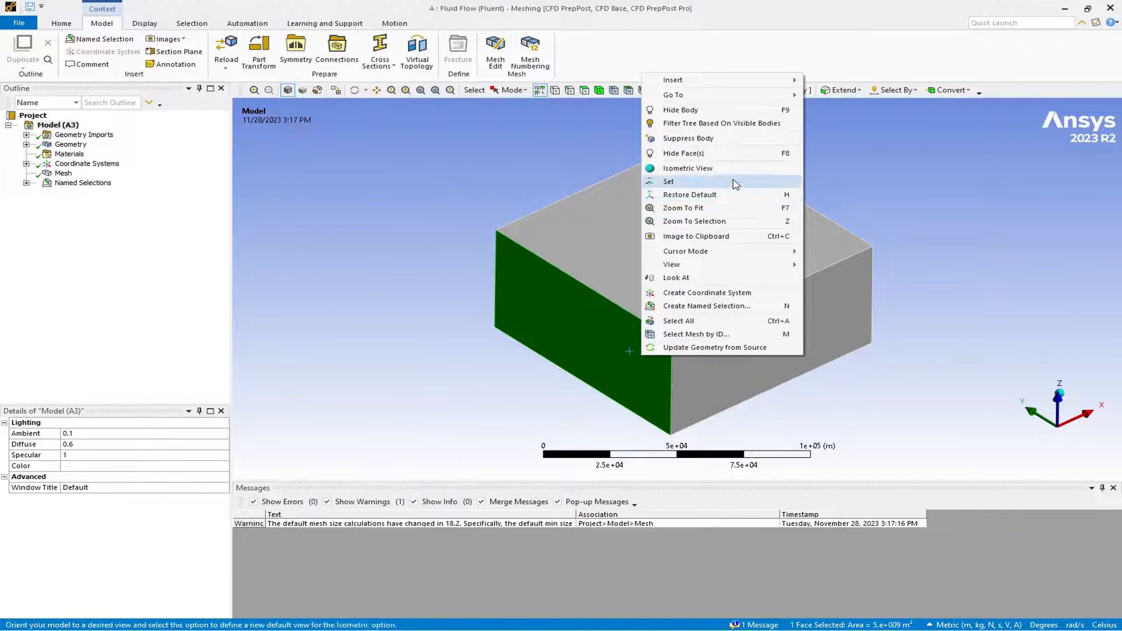
pyautogui.click(735, 156)
# Hide the adjacent vertical side face and the top face of the fluid domain.
pyautogui.click(703, 278)
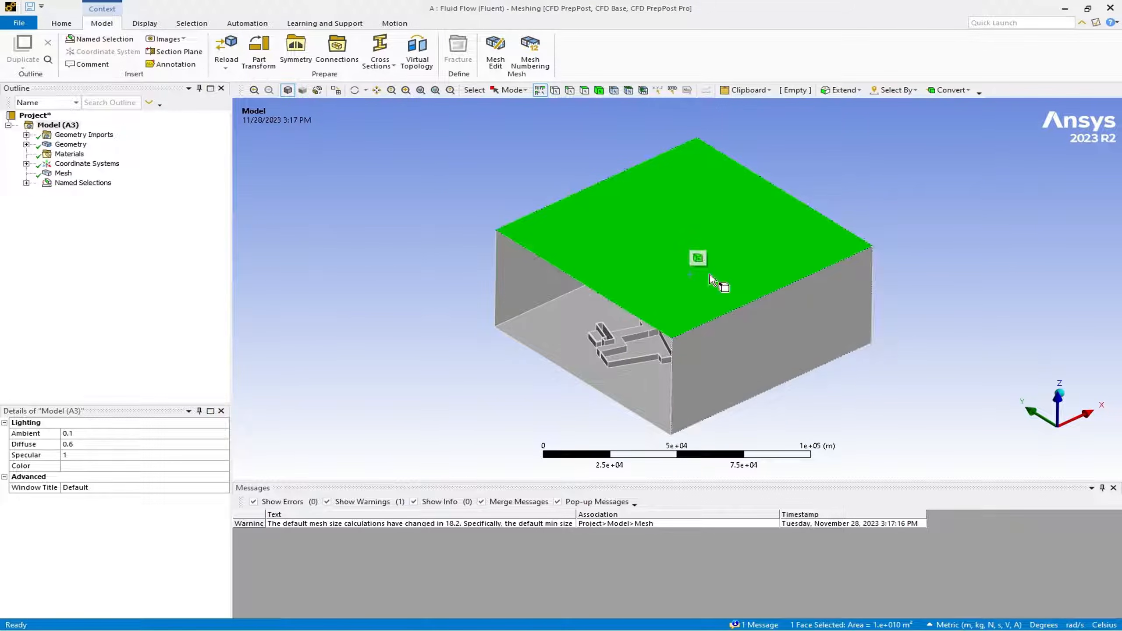
pyautogui.rightClick(710, 270)
pyautogui.click(752, 351)
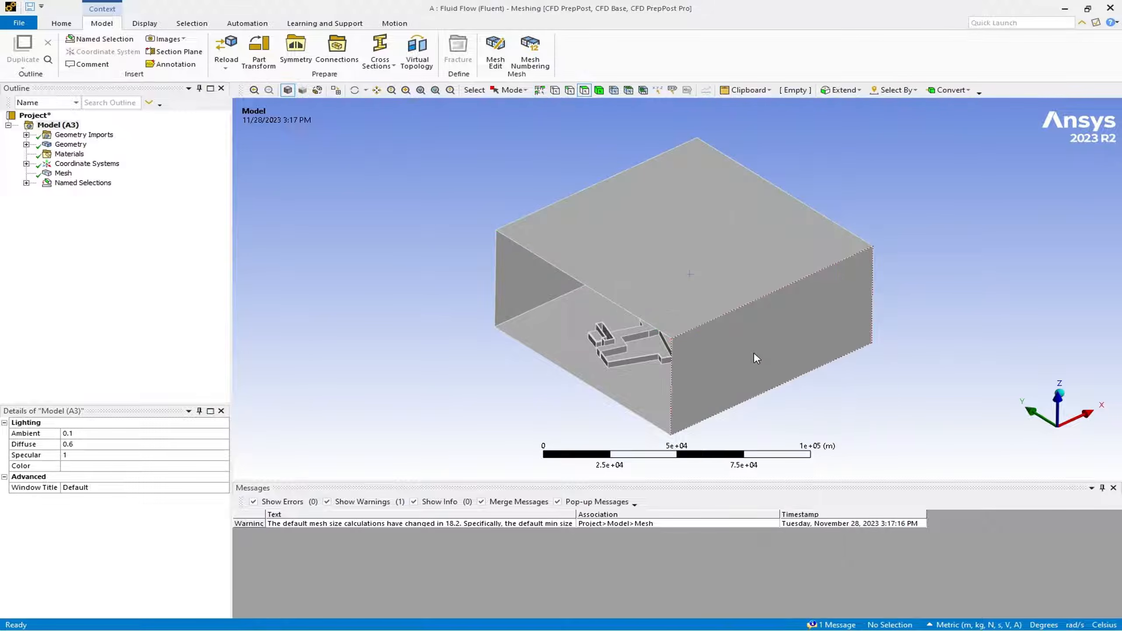
pyautogui.rightClick(753, 354)
pyautogui.click(746, 358)
pyautogui.rightClick(734, 361)
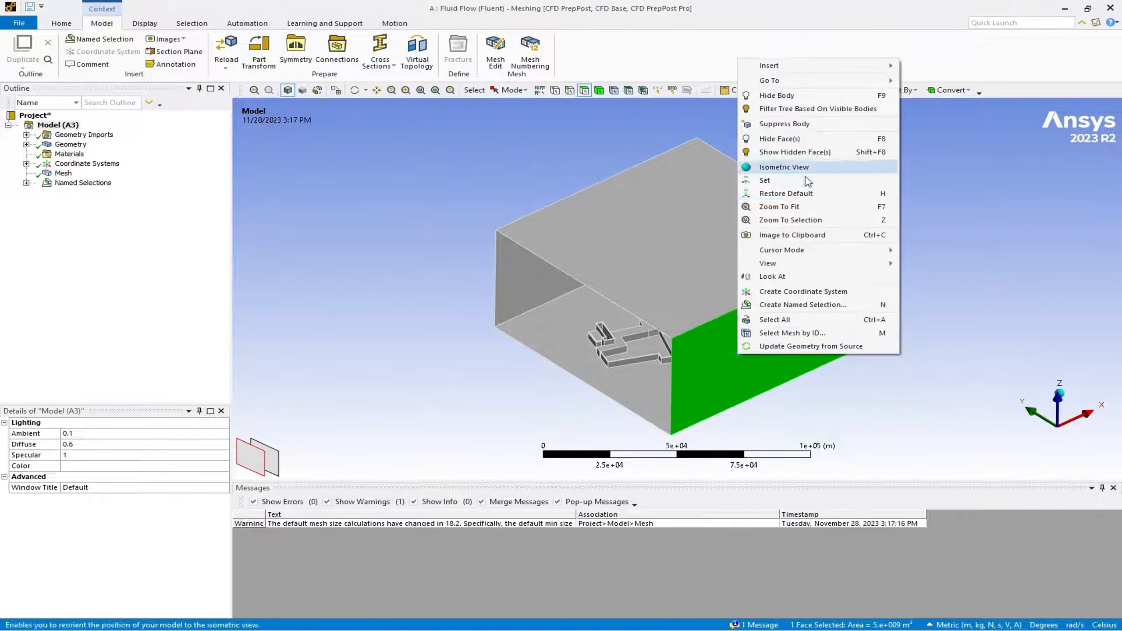
pyautogui.click(807, 142)
pyautogui.click(729, 276)
pyautogui.rightClick(732, 277)
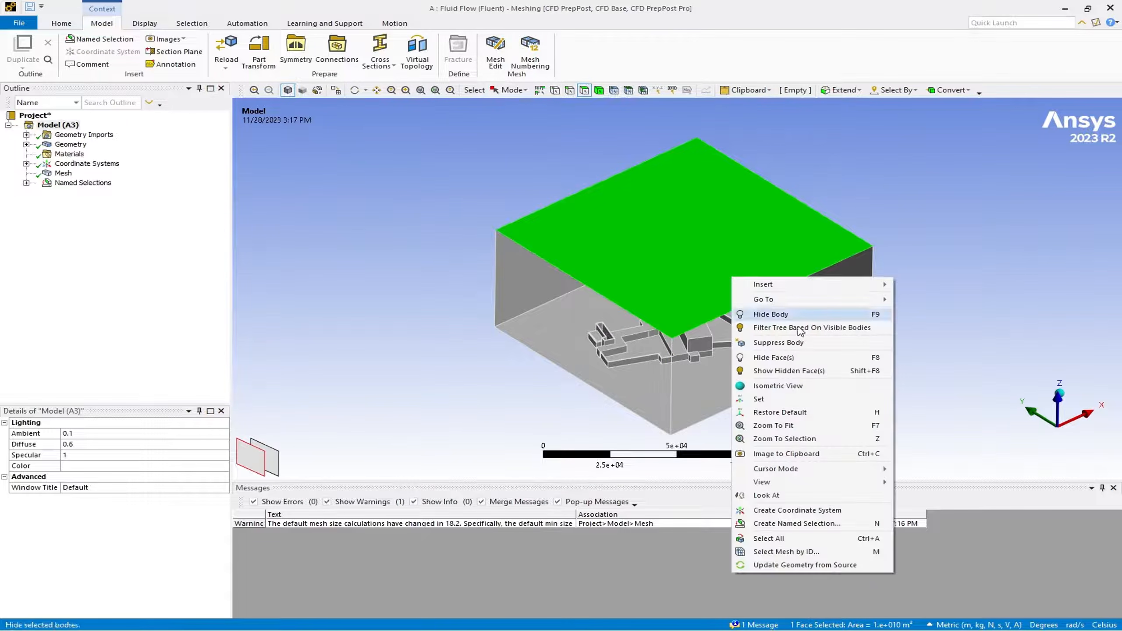
pyautogui.click(801, 358)
# Examine the building geometry on the floor of the opened domain up close and from a steeper angle.
pyautogui.scroll(4, 610, 362)
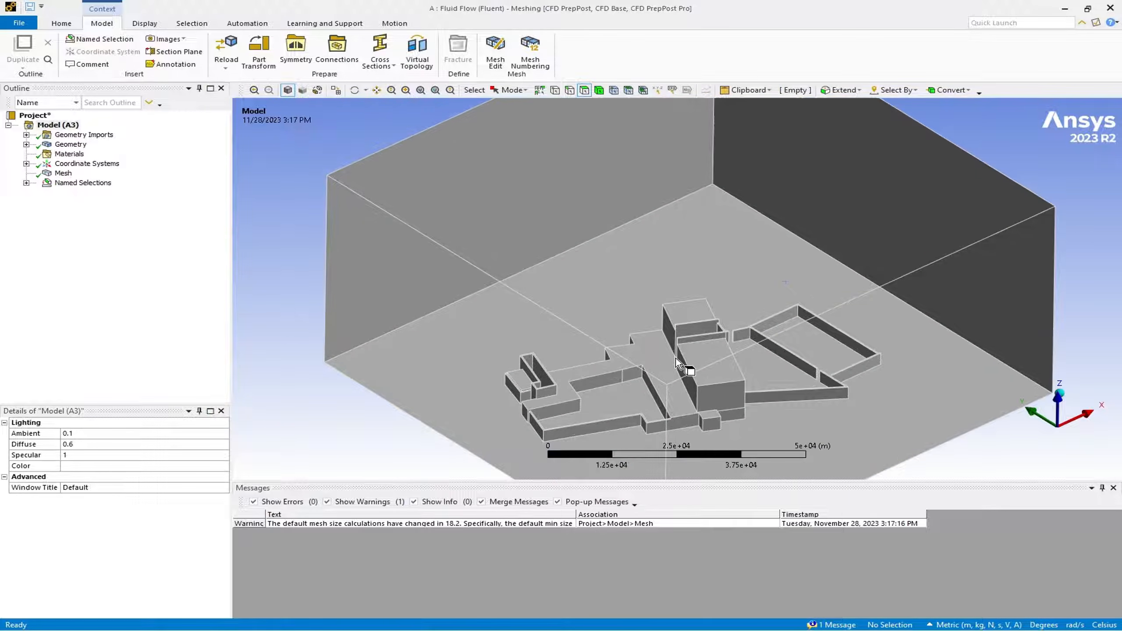
pyautogui.click(376, 90)
pyautogui.moveTo(652, 322); pyautogui.dragTo(613, 204)
pyautogui.scroll(5, 616, 234)
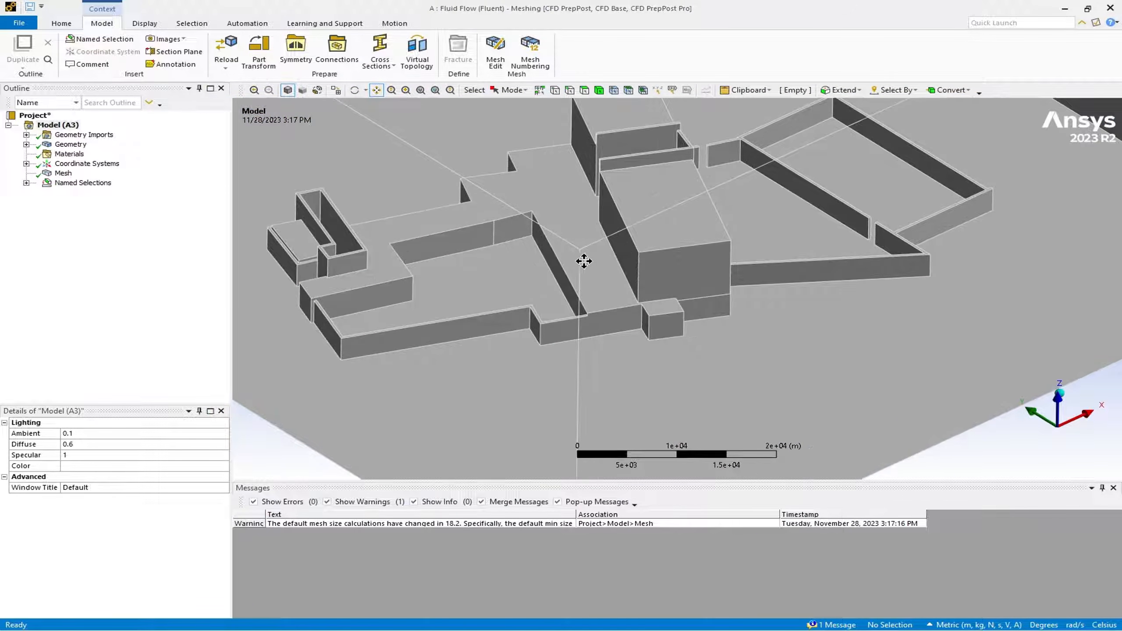
pyautogui.moveTo(578, 288)
pyautogui.mouseDown(button='middle')
pyautogui.moveTo(609, 302)
pyautogui.moveTo(597, 295)
pyautogui.mouseUp(button='middle')
pyautogui.moveTo(544, 253); pyautogui.dragTo(809, 412)
pyautogui.scroll(-3, 737, 348)
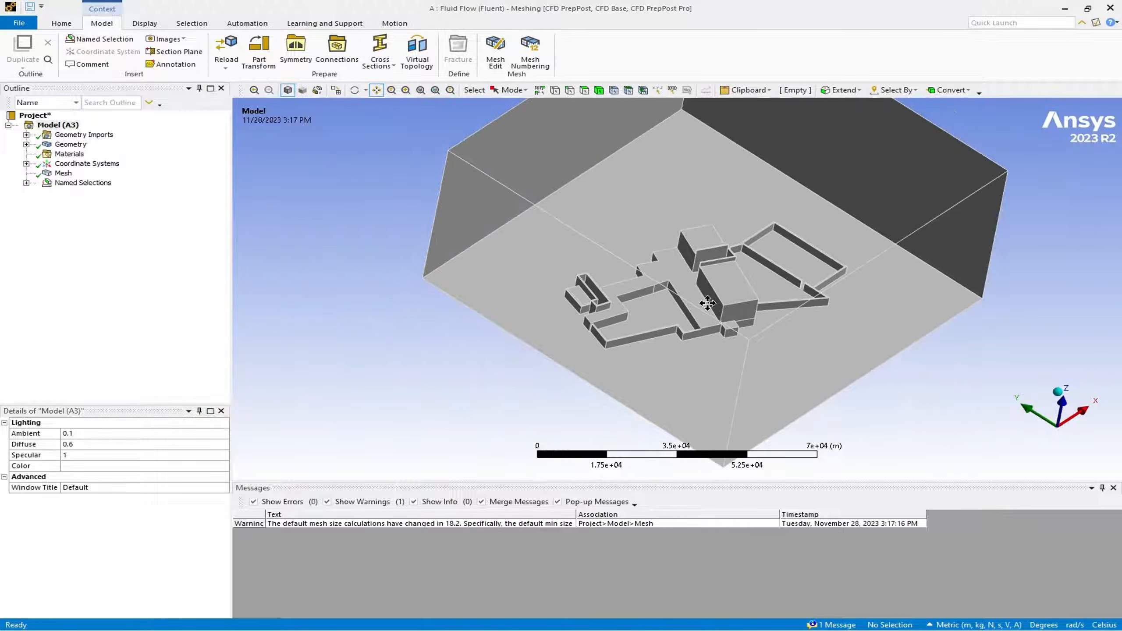
# Review which faces belong to the inlet, outlet, symetry and wall named selections.
pyautogui.click(26, 182)
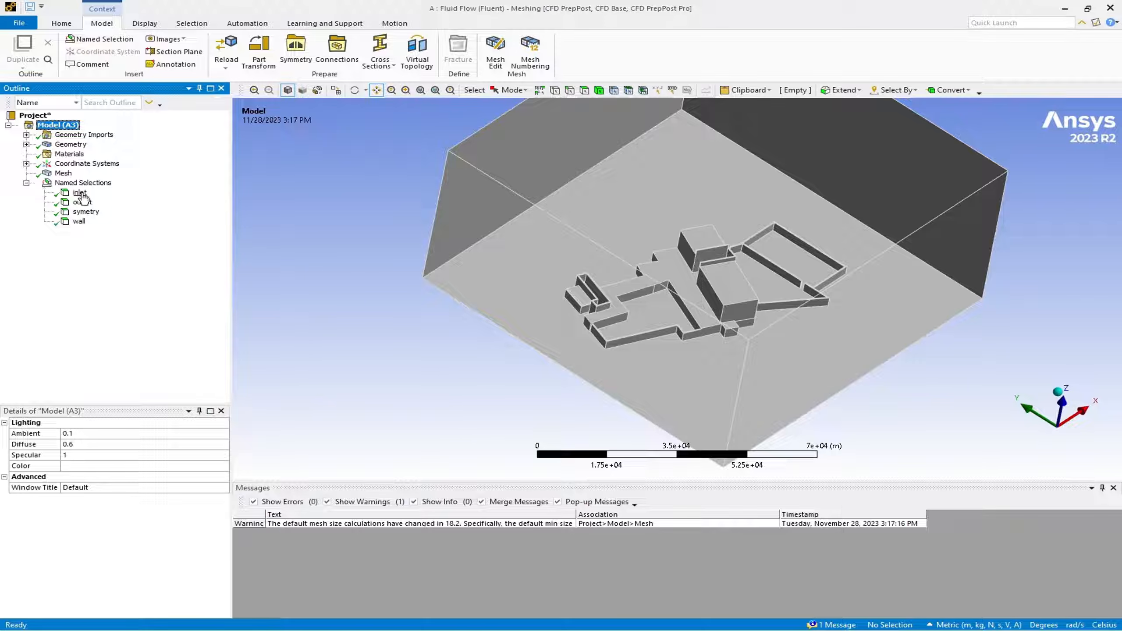
pyautogui.click(80, 192)
pyautogui.scroll(-1, 584, 284)
pyautogui.scroll(-1, 583, 284)
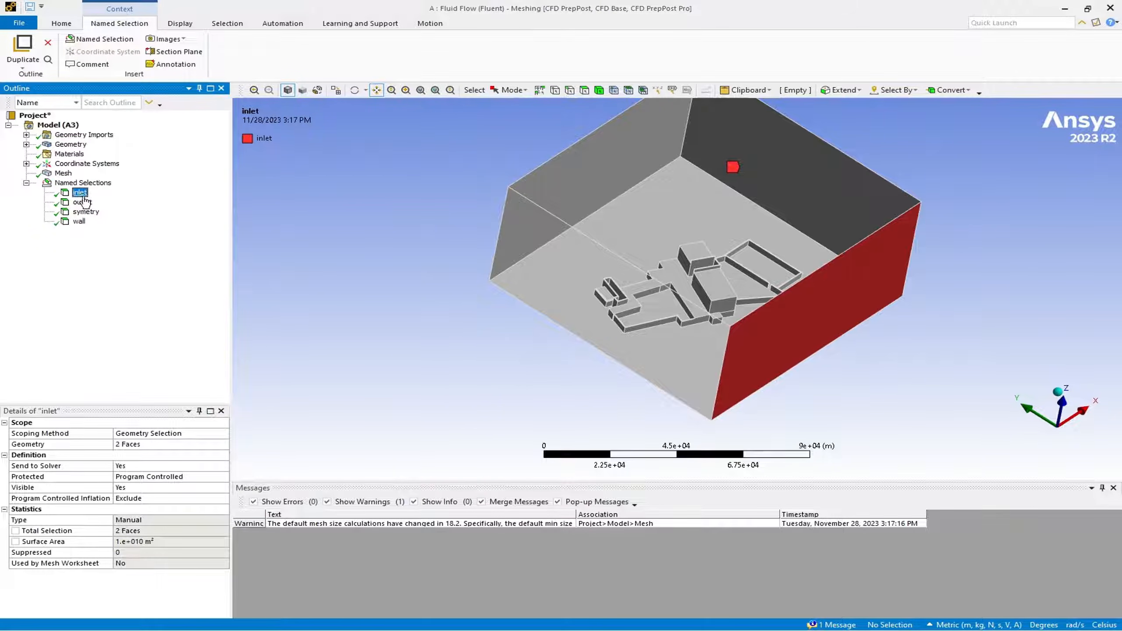
pyautogui.moveTo(840, 358); pyautogui.dragTo(883, 371, button='middle')
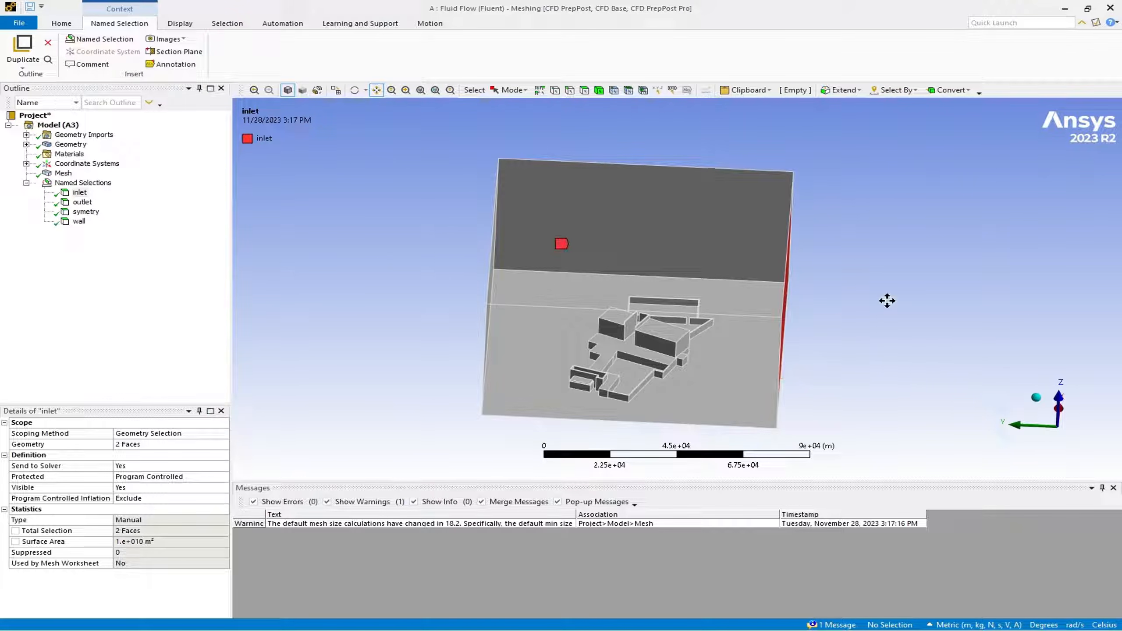
pyautogui.moveTo(829, 313); pyautogui.dragTo(850, 322, button='middle')
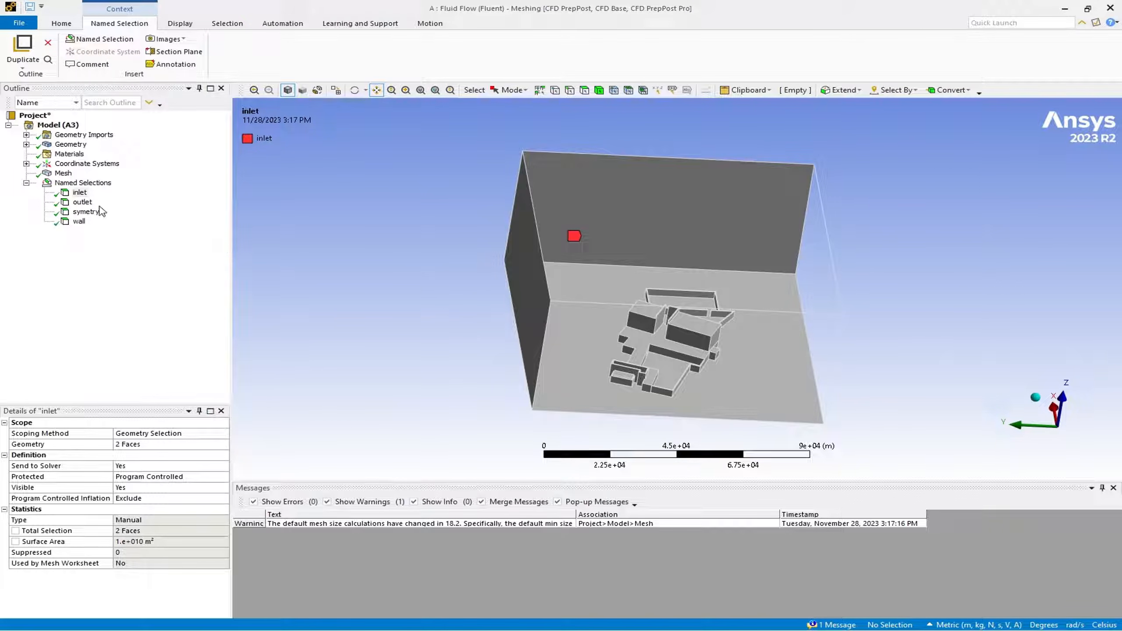
pyautogui.click(82, 202)
pyautogui.moveTo(650, 268); pyautogui.dragTo(615, 293, button='middle')
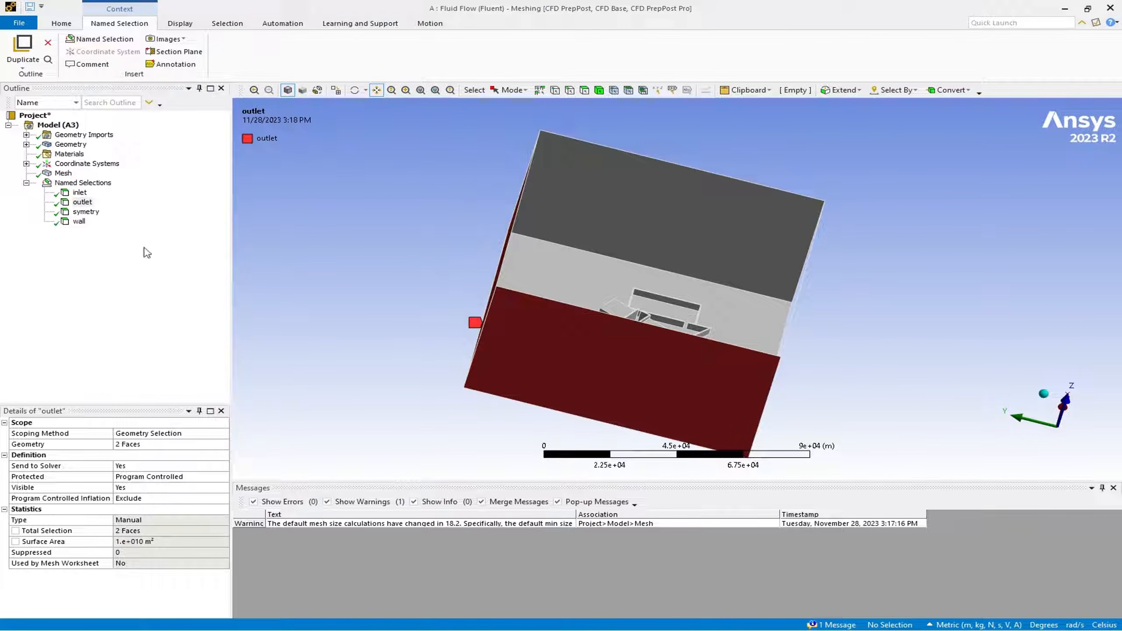
pyautogui.click(85, 212)
pyautogui.moveTo(345, 293); pyautogui.dragTo(691, 327, button='middle')
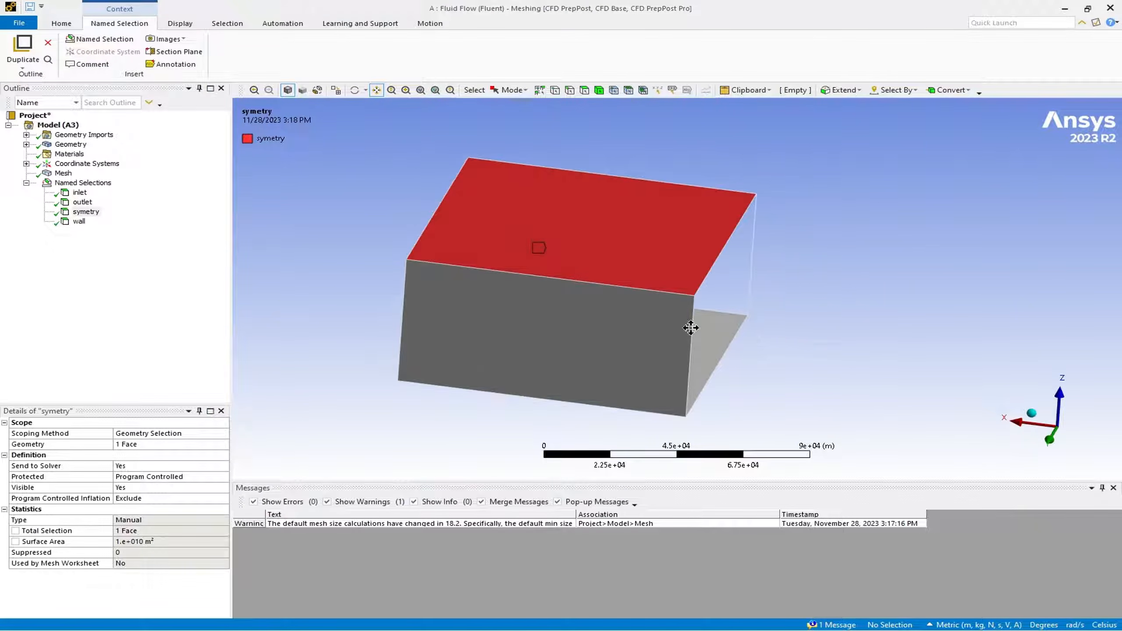
pyautogui.click(79, 222)
pyautogui.moveTo(888, 390); pyautogui.dragTo(633, 391, button='middle')
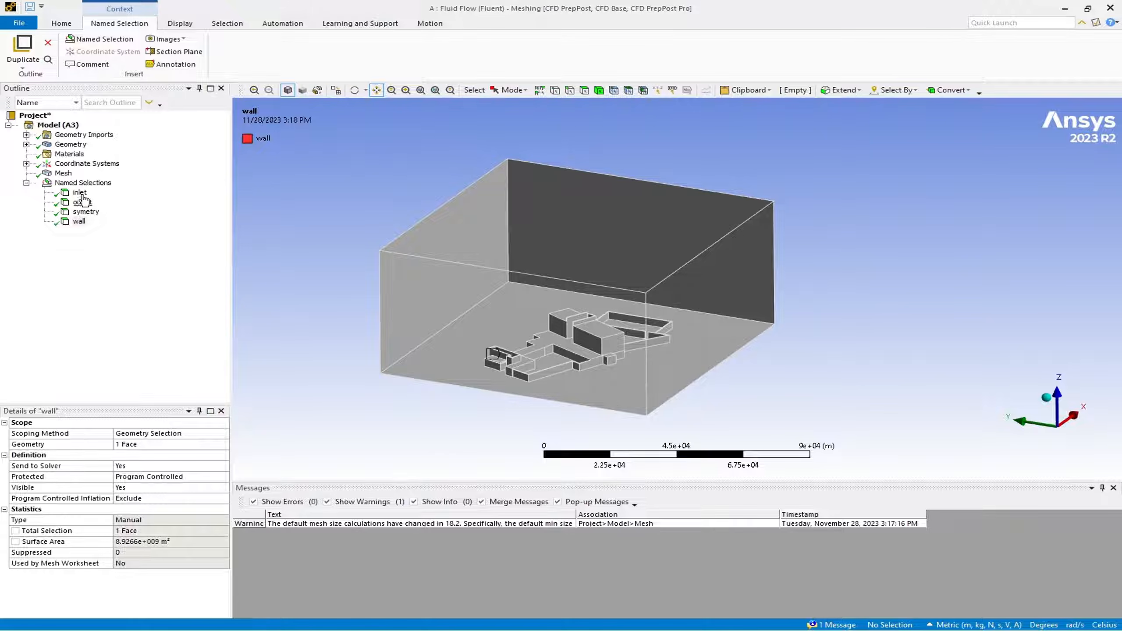
# Display the generated mesh on the domain and hide the messages to enlarge the model view.
pyautogui.click(63, 173)
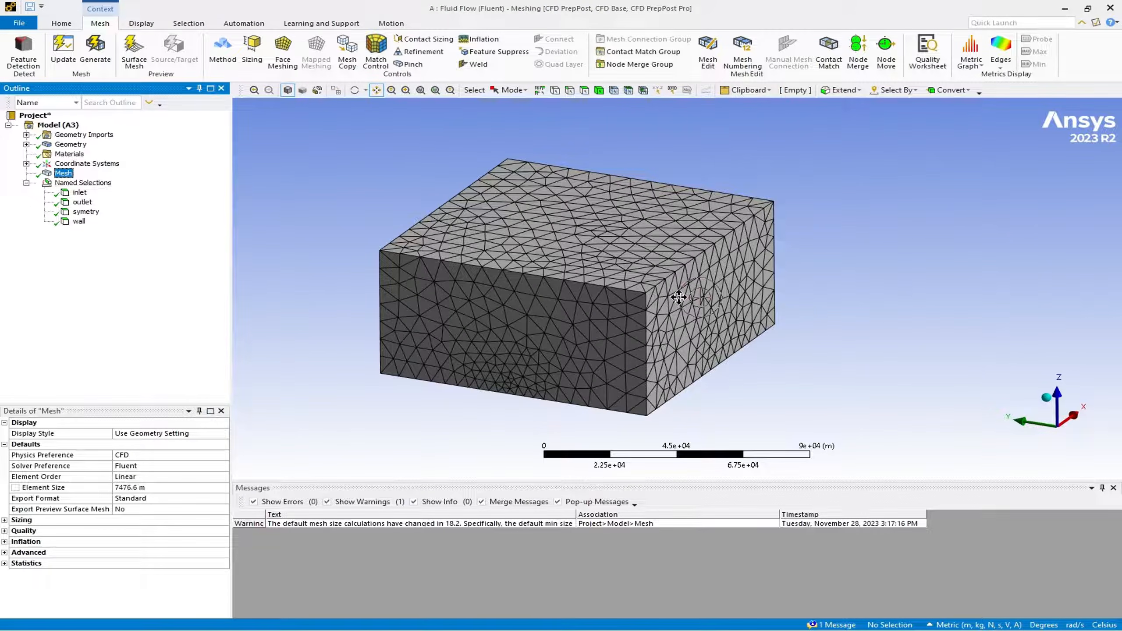
pyautogui.moveTo(679, 298); pyautogui.dragTo(576, 306, button='middle')
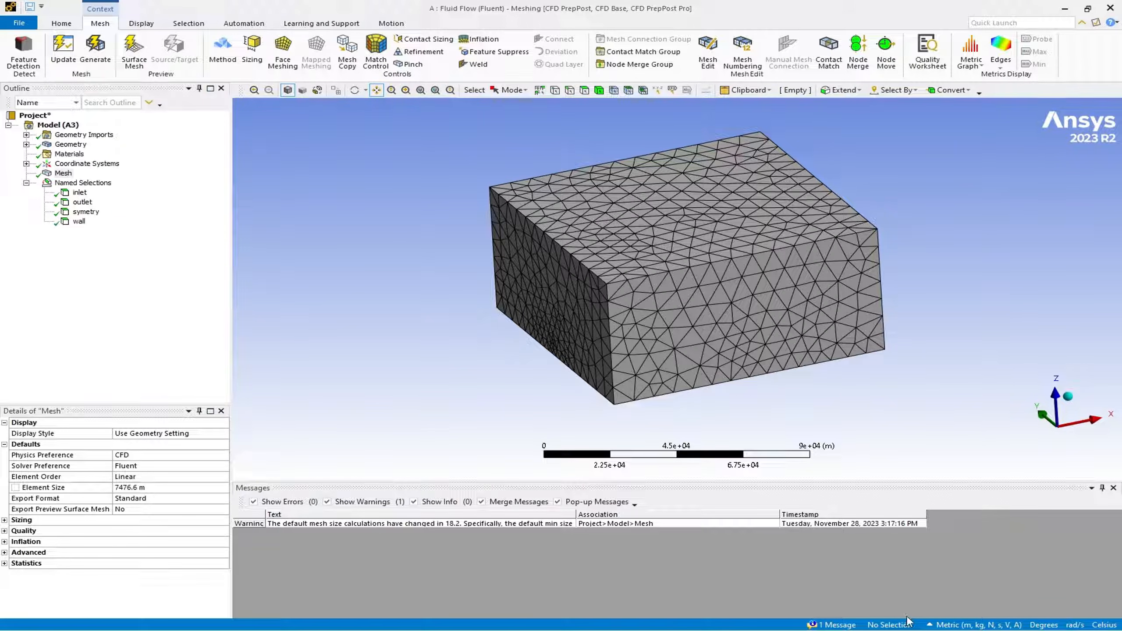
pyautogui.click(1091, 488)
pyautogui.click(1077, 509)
pyautogui.moveTo(795, 316); pyautogui.dragTo(911, 394, button='middle')
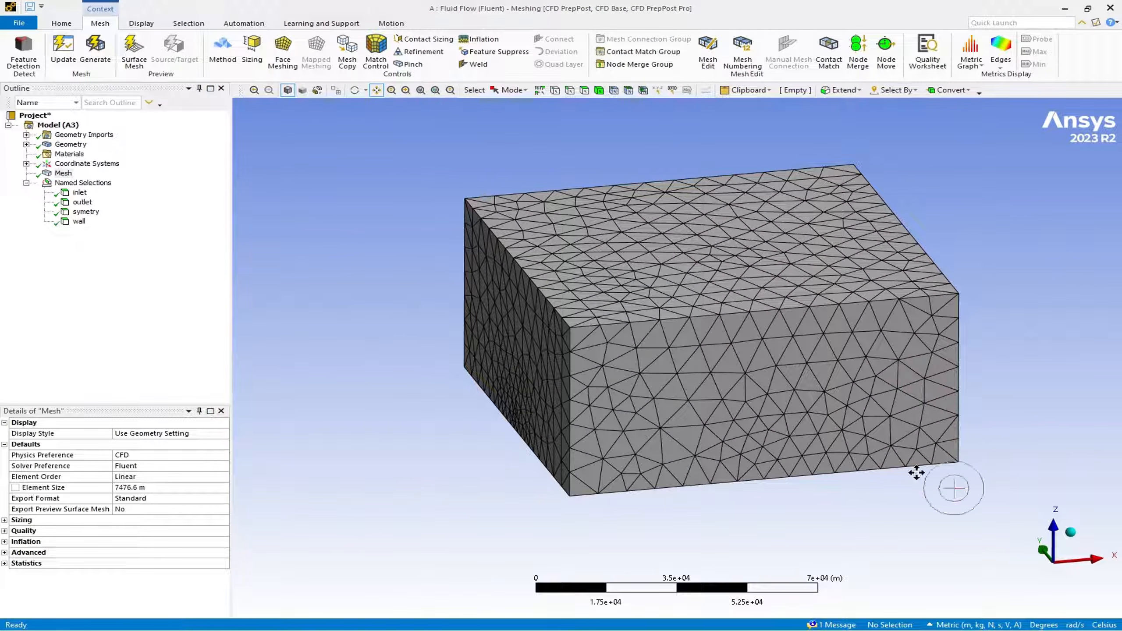
# Cut the mesh with a vertical section plane near the middle of the domain, seen along the X axis.
pyautogui.click(1038, 566)
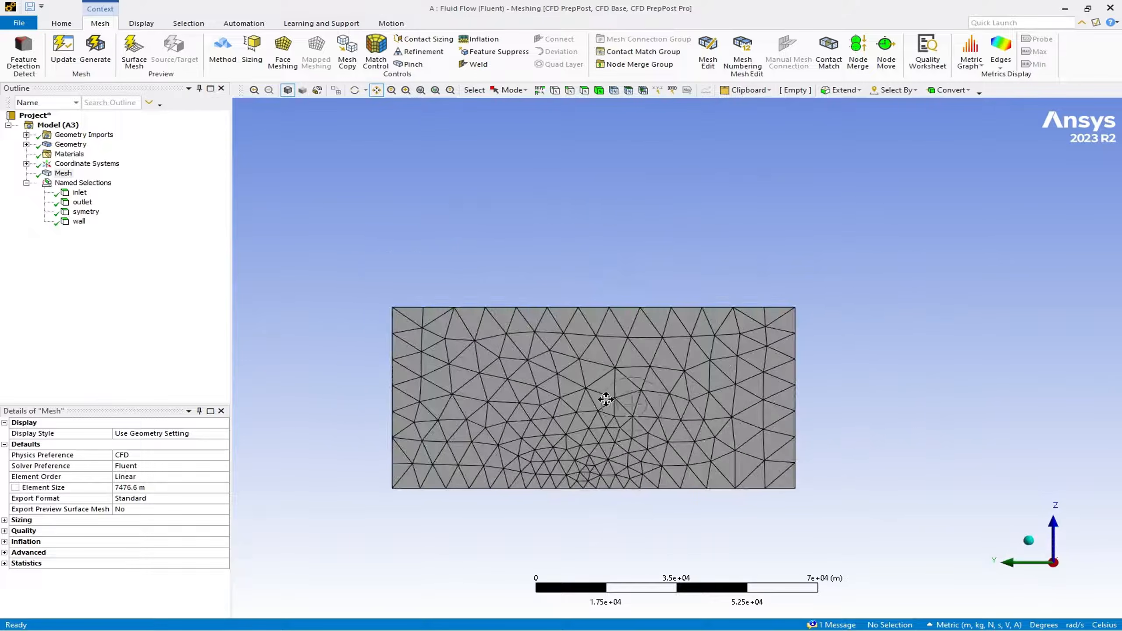
pyautogui.click(61, 23)
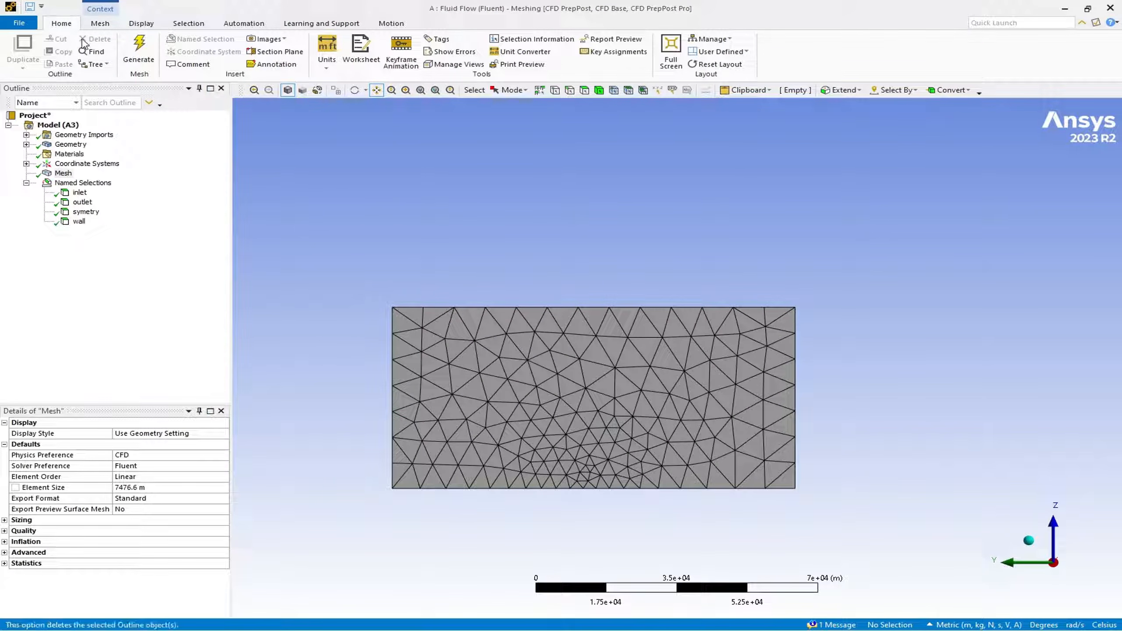
pyautogui.click(276, 51)
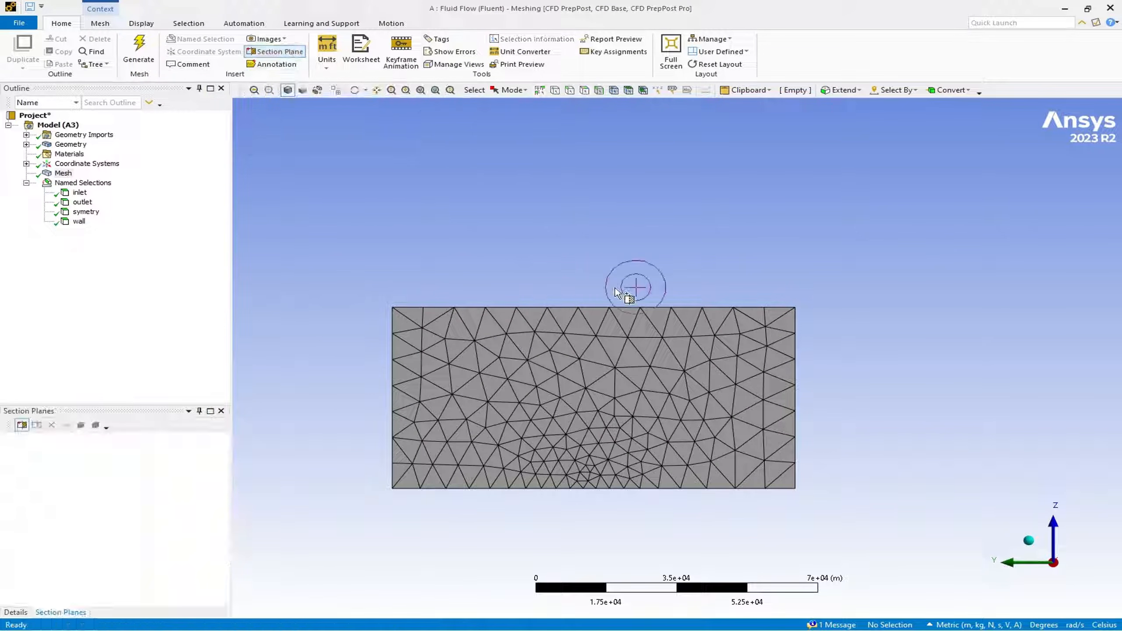
pyautogui.moveTo(586, 264)
pyautogui.mouseDown()
pyautogui.moveTo(604, 364)
pyautogui.moveTo(589, 532)
pyautogui.mouseUp()
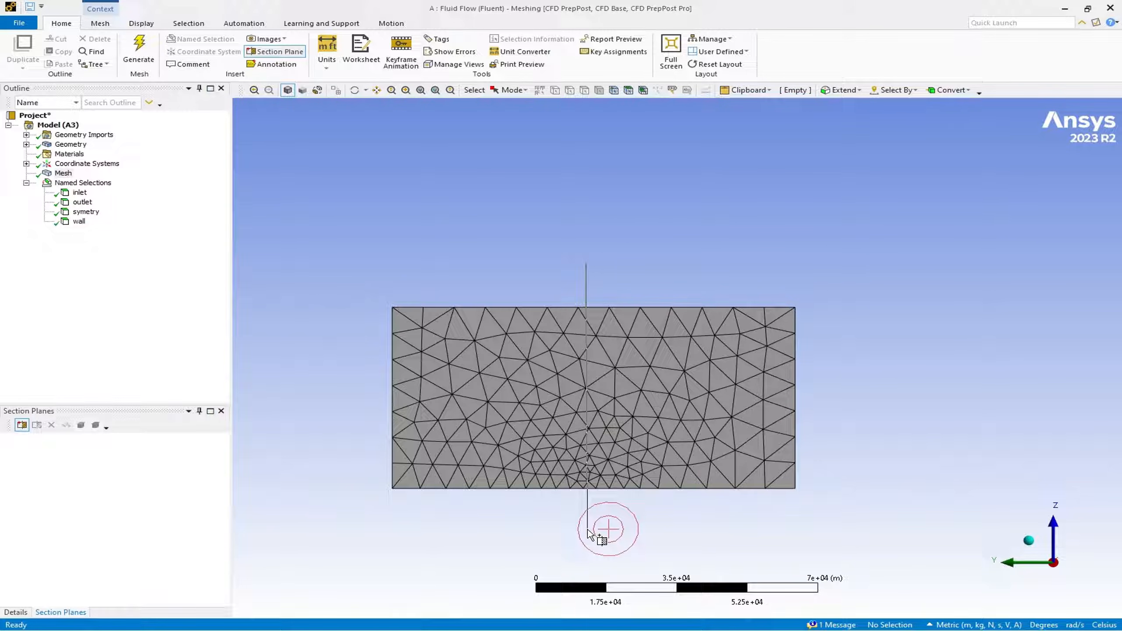
pyautogui.moveTo(587, 530); pyautogui.dragTo(587, 528)
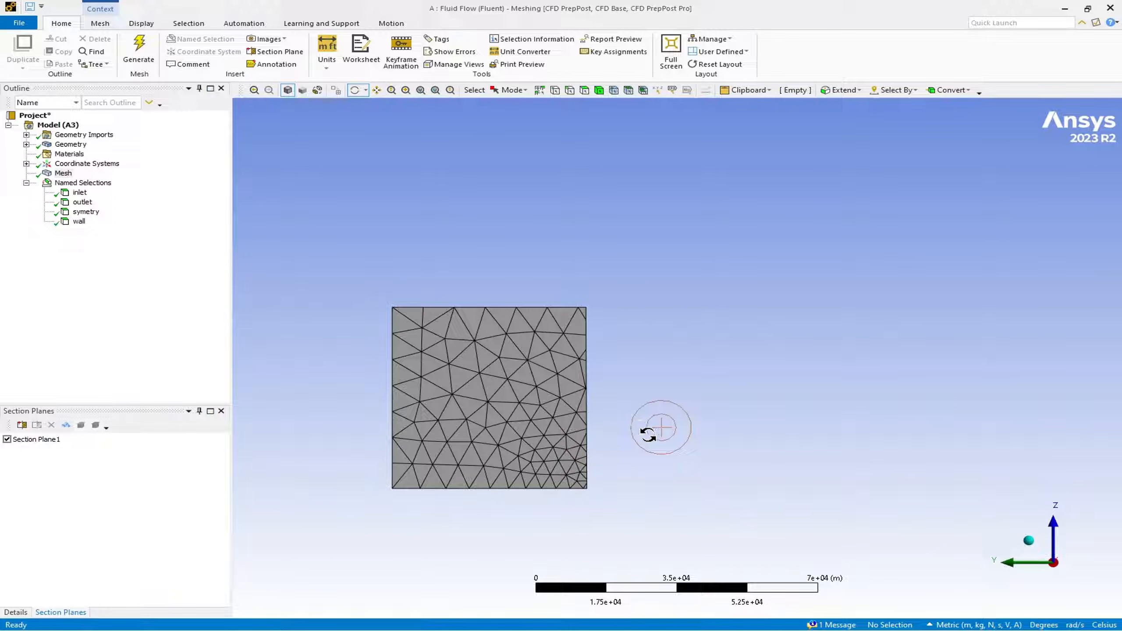
# Turn on the display of whole elements for Section Plane 1 and turn the model toward the cut.
pyautogui.moveTo(647, 431); pyautogui.dragTo(546, 453)
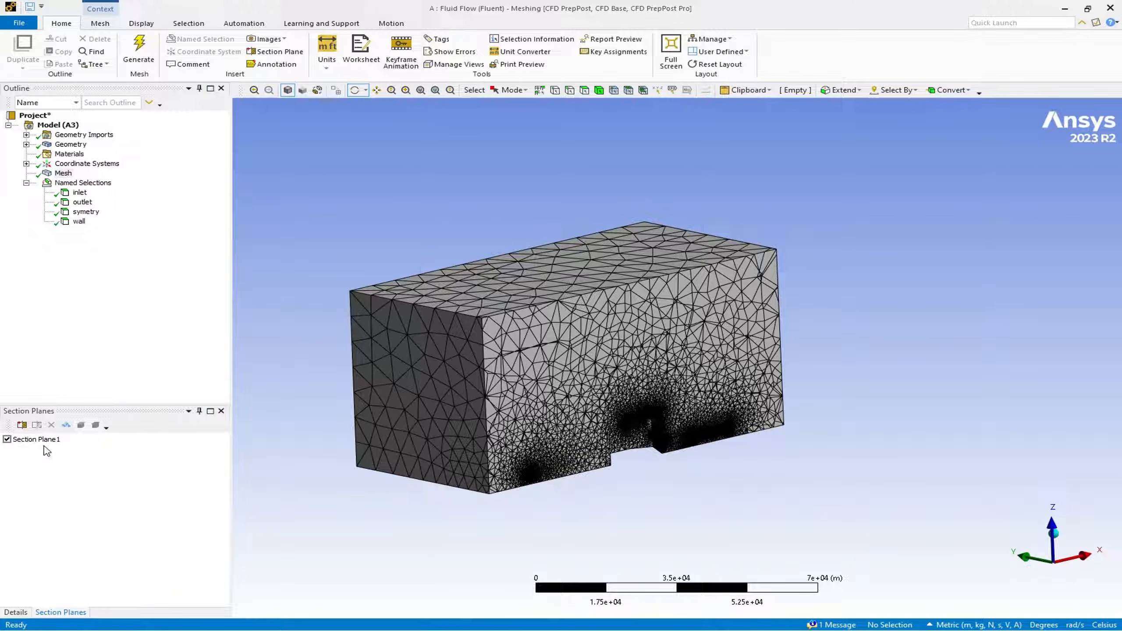
pyautogui.click(48, 442)
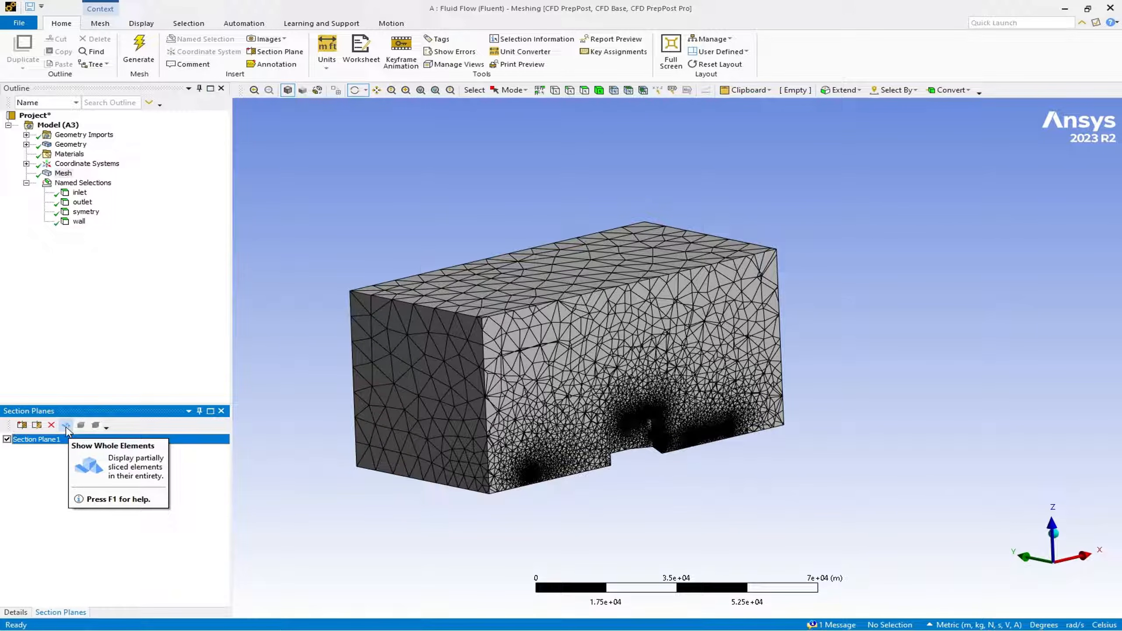
pyautogui.click(67, 425)
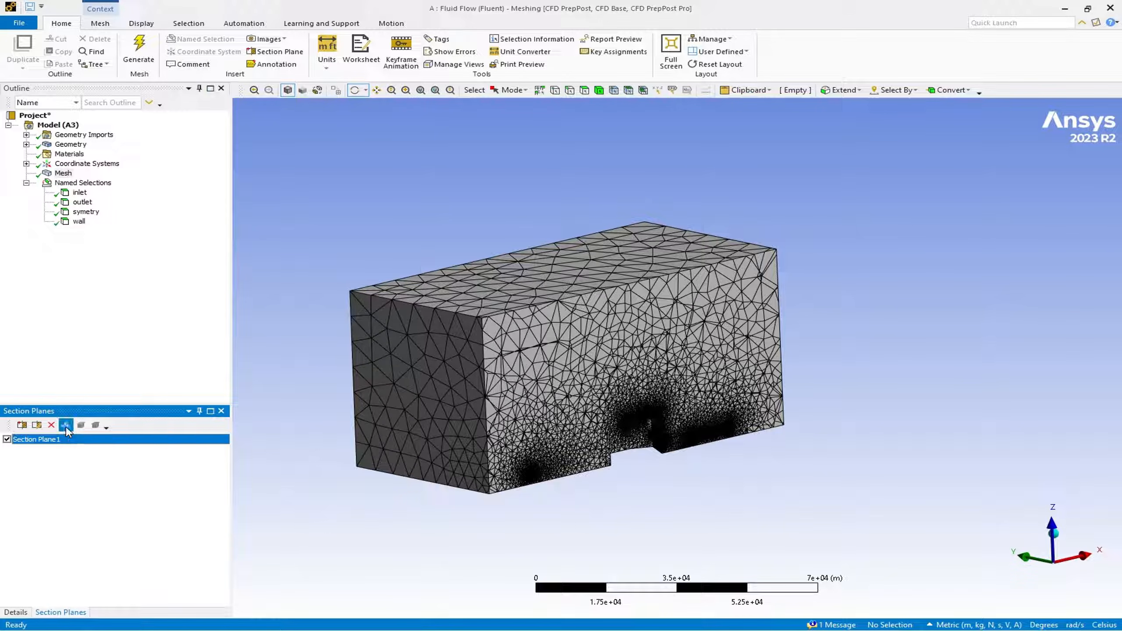
pyautogui.moveTo(690, 429); pyautogui.dragTo(620, 415)
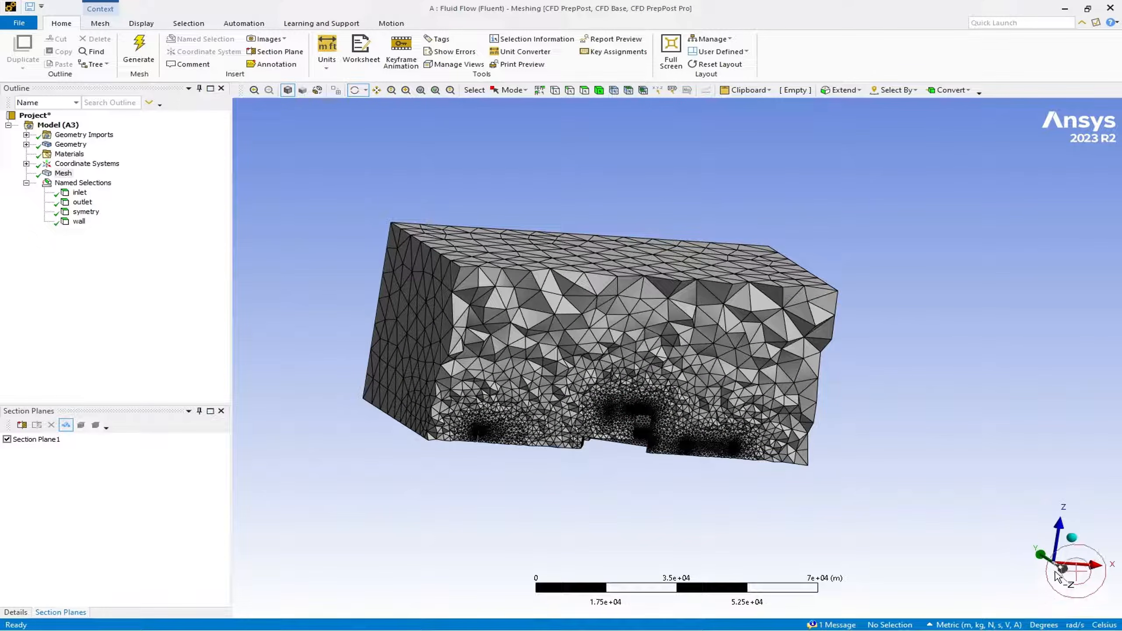
# Inspect the sectioned mesh around the buildings straight on and in an angled view, checking the element refinement.
pyautogui.click(1047, 592)
pyautogui.scroll(5, 576, 445)
pyautogui.scroll(2, 578, 446)
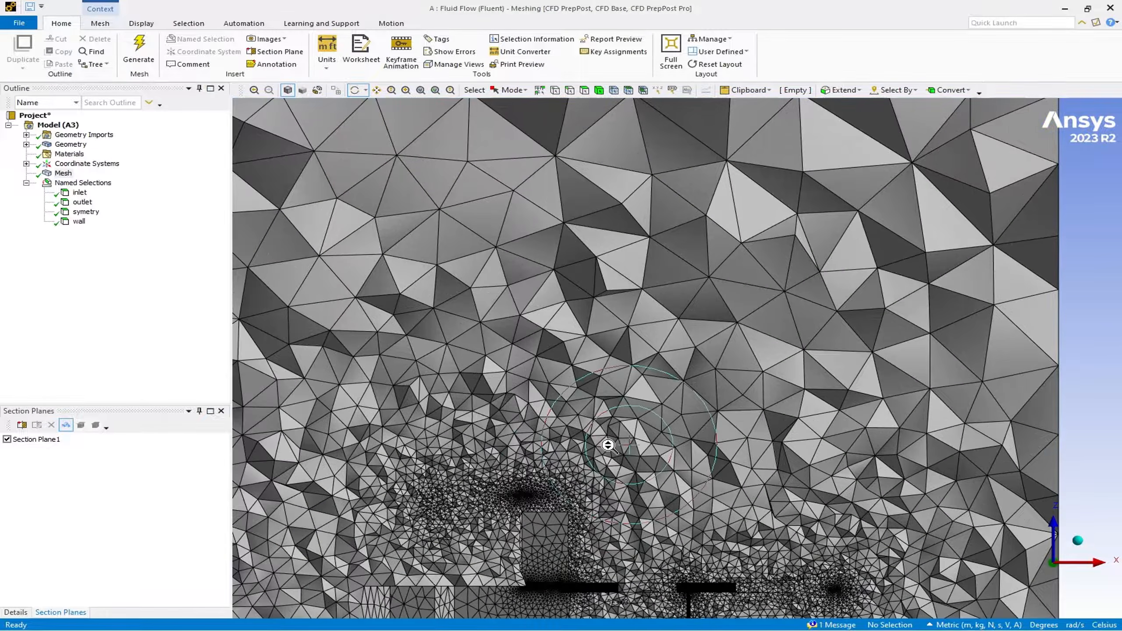
pyautogui.click(377, 92)
pyautogui.moveTo(516, 531); pyautogui.dragTo(602, 343)
pyautogui.scroll(2, 602, 343)
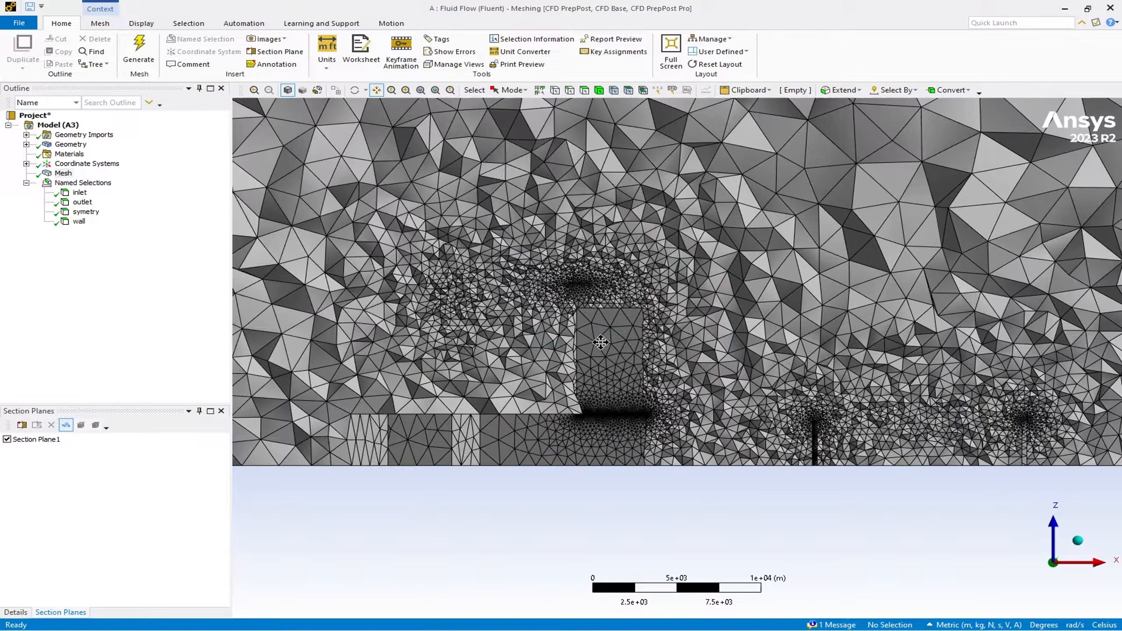
pyautogui.scroll(-5, 601, 343)
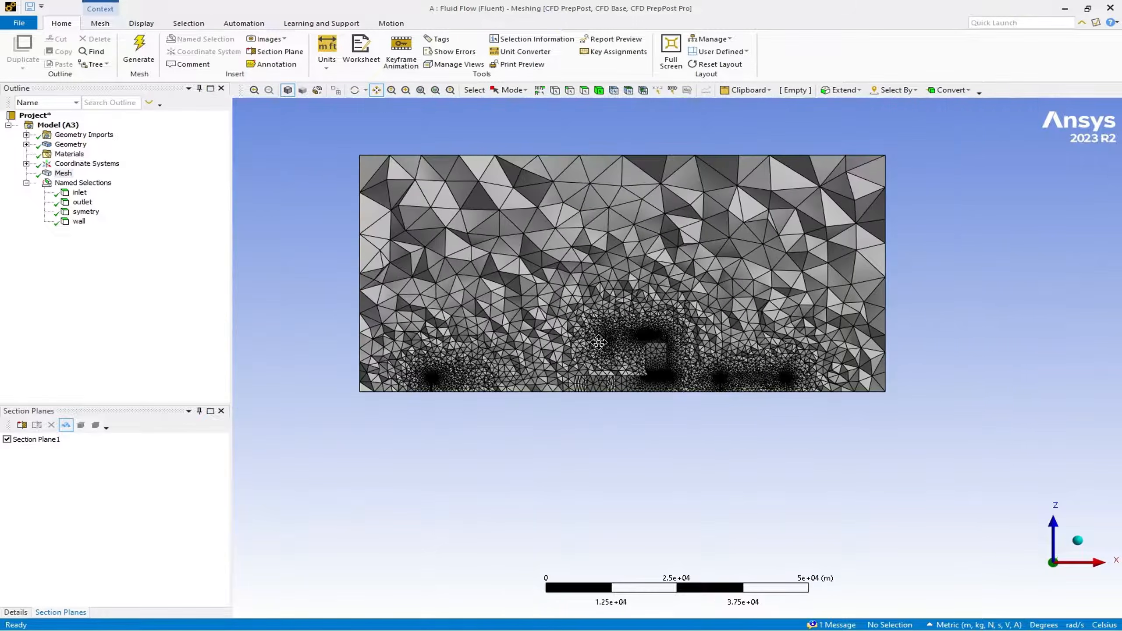
pyautogui.scroll(-2, 599, 343)
pyautogui.moveTo(463, 359); pyautogui.dragTo(523, 396, button='middle')
pyautogui.click(71, 440)
pyautogui.moveTo(551, 354); pyautogui.dragTo(689, 514)
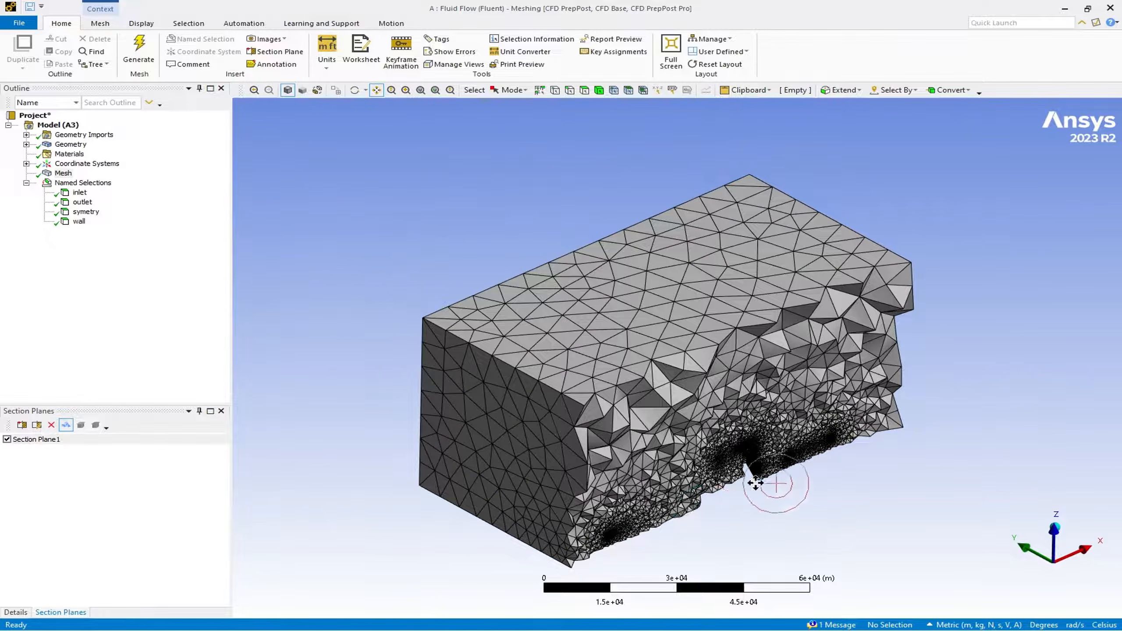
# Finish viewing the sectioned mesh, collapse the named selections and close the meshing editor to return to the Workbench project.
pyautogui.scroll(3, 753, 477)
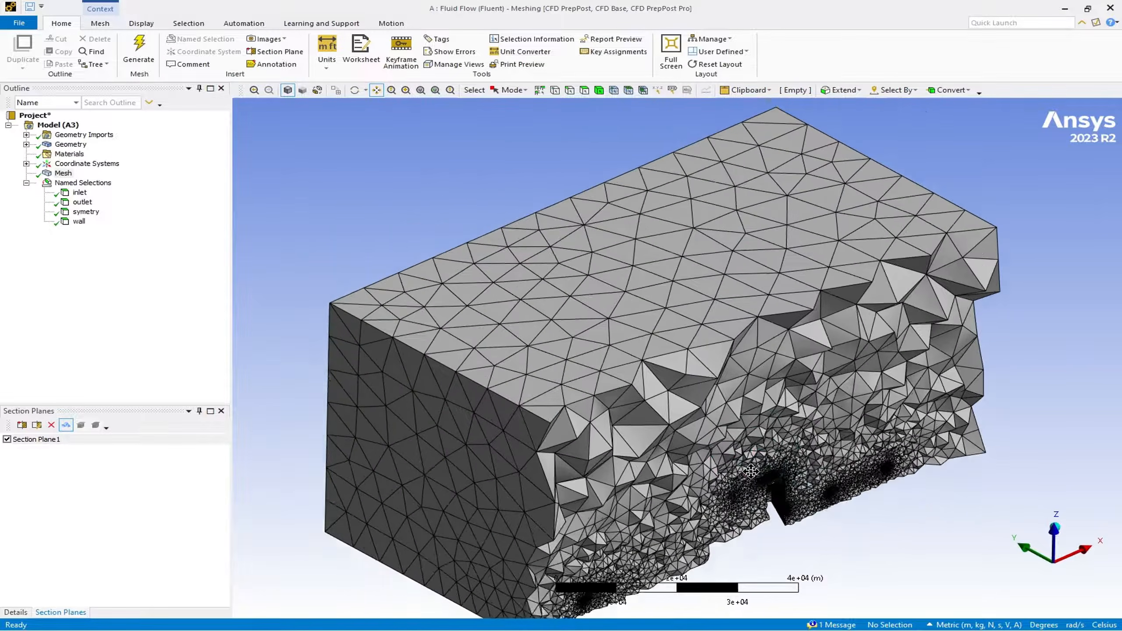
pyautogui.scroll(-4, 751, 472)
pyautogui.scroll(-2, 749, 471)
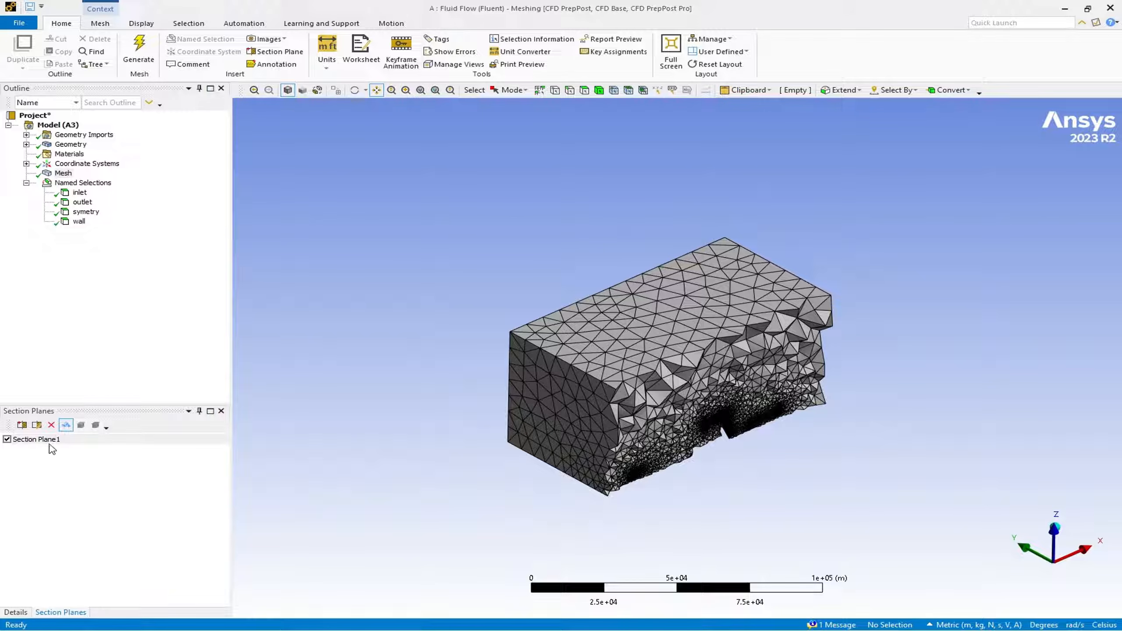
pyautogui.moveTo(568, 341); pyautogui.dragTo(455, 315, button='middle')
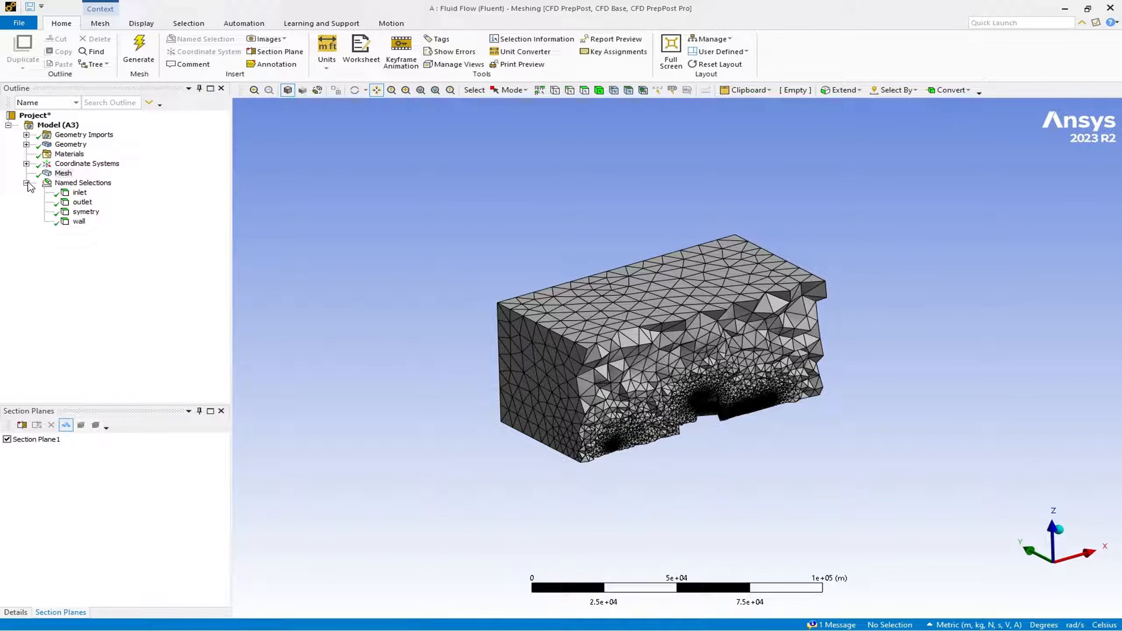
pyautogui.click(26, 183)
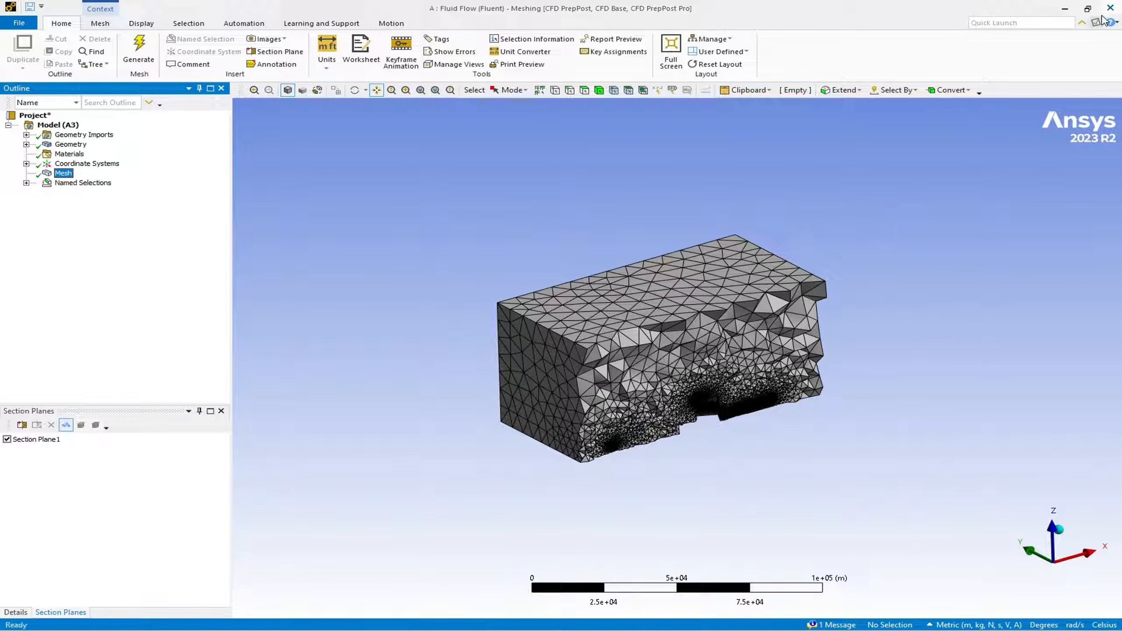
pyautogui.click(1114, 11)
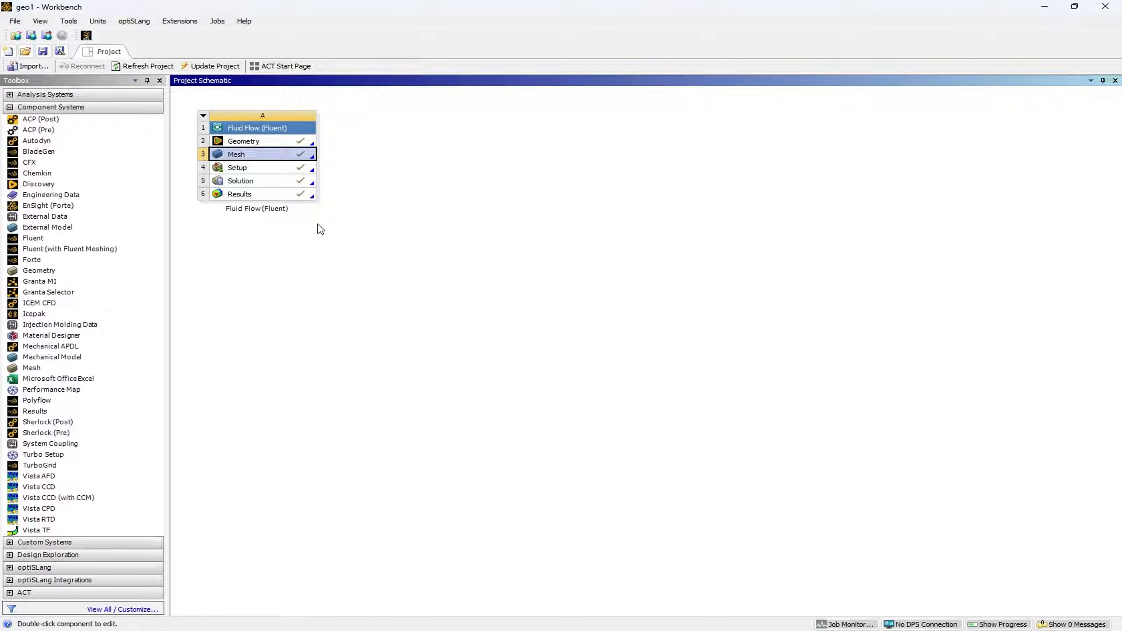
# Open the Setup cell of the Fluid Flow (Fluent) system for editing, accepting the case-loading notice and suppressing it from appearing again.
pyautogui.rightClick(243, 172)
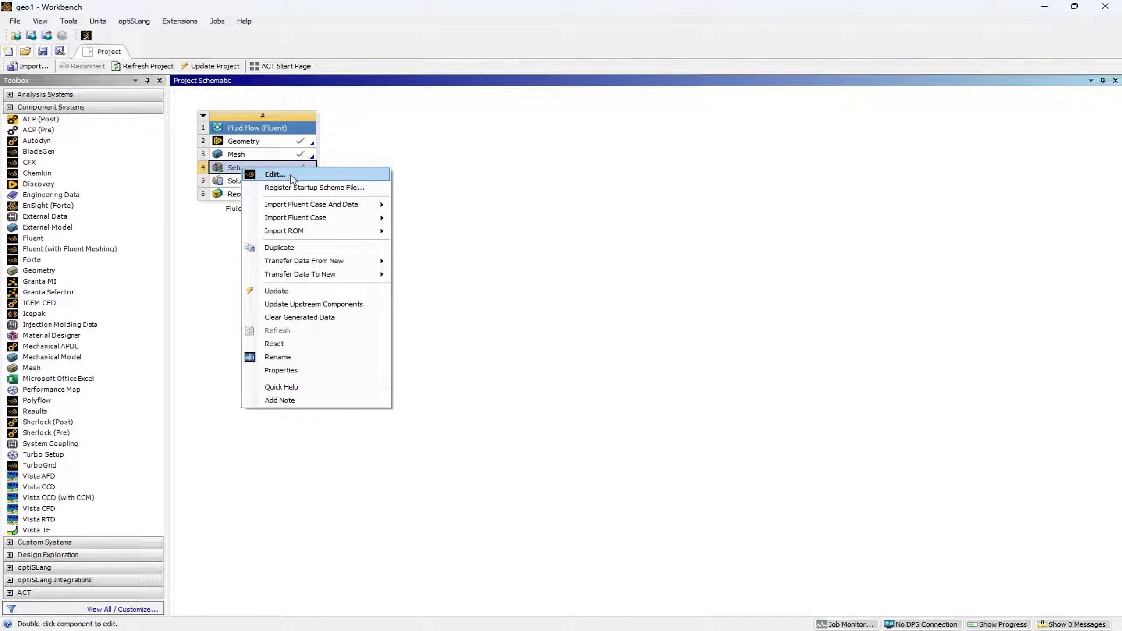
pyautogui.click(271, 175)
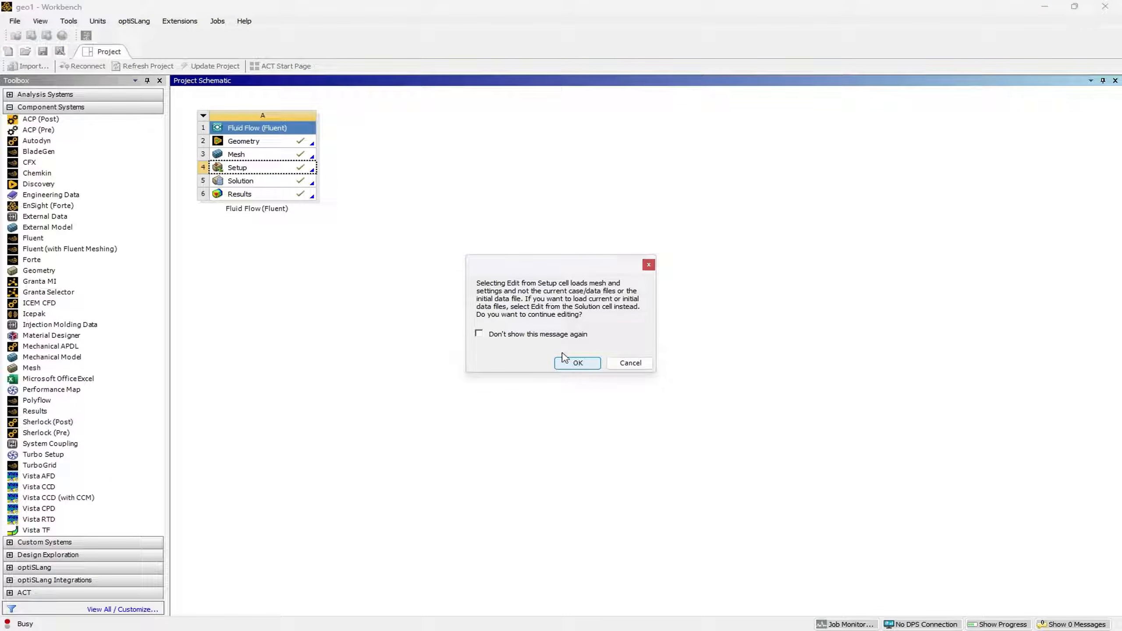
pyautogui.click(538, 334)
pyautogui.click(578, 364)
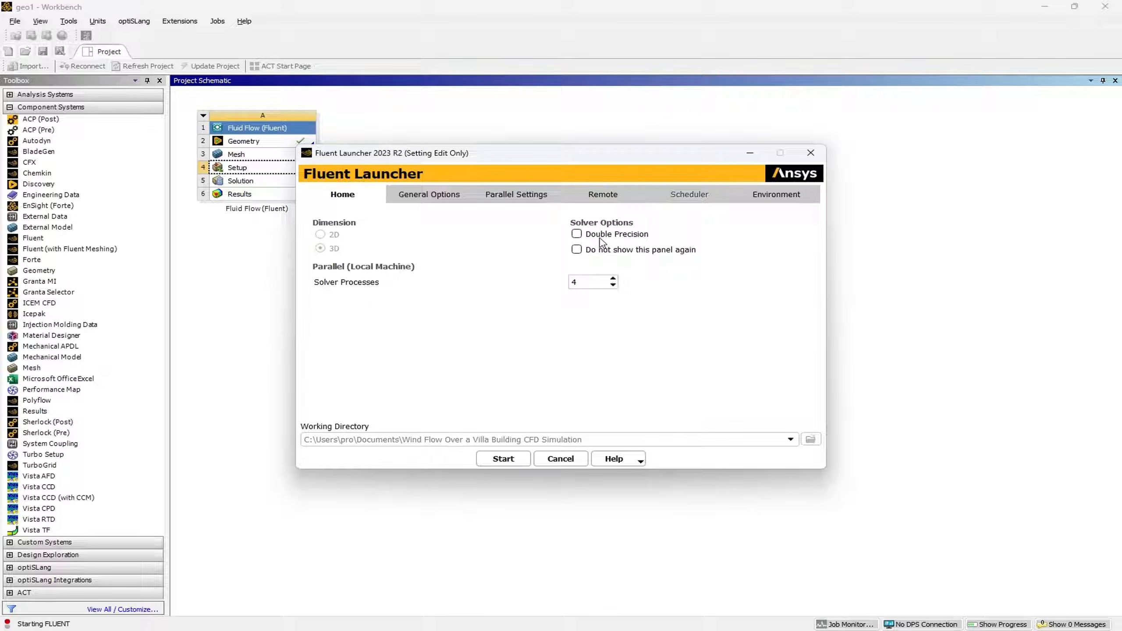
# Start Fluent with Double Precision enabled and 12 solver processes, and dismiss the case information notice.
pyautogui.click(577, 234)
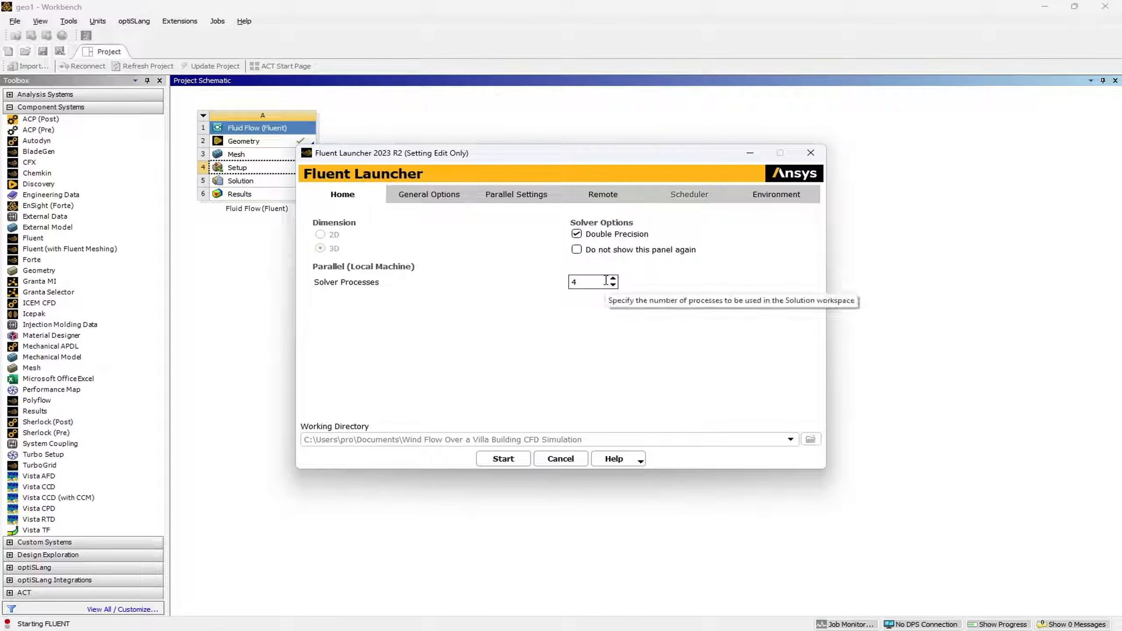
pyautogui.doubleClick(587, 281)
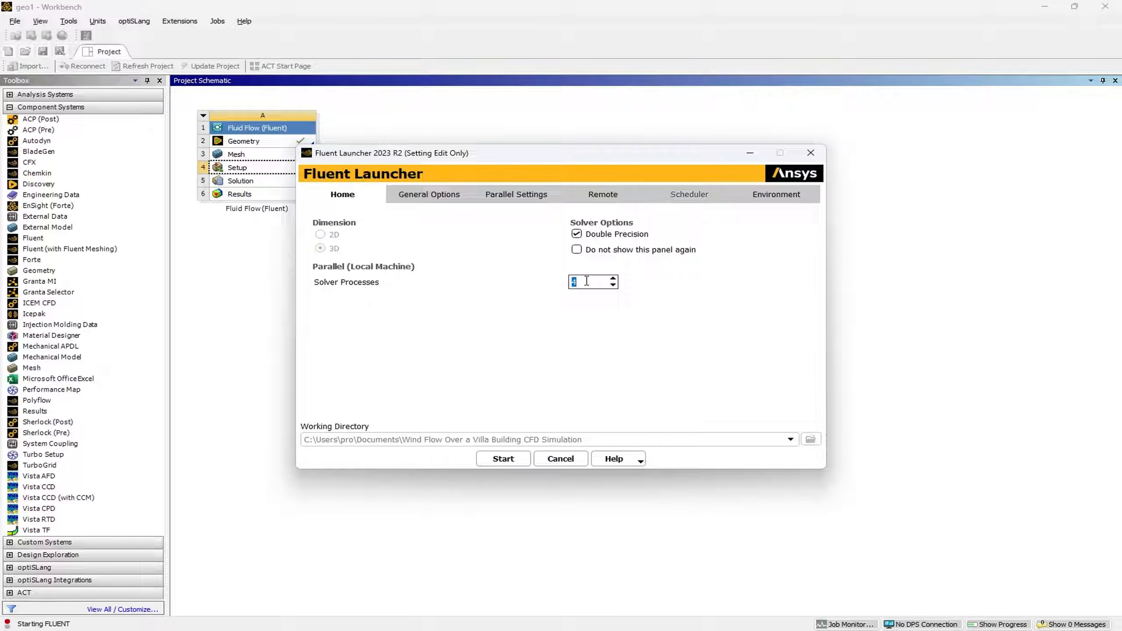
pyautogui.write('12')
pyautogui.click(503, 459)
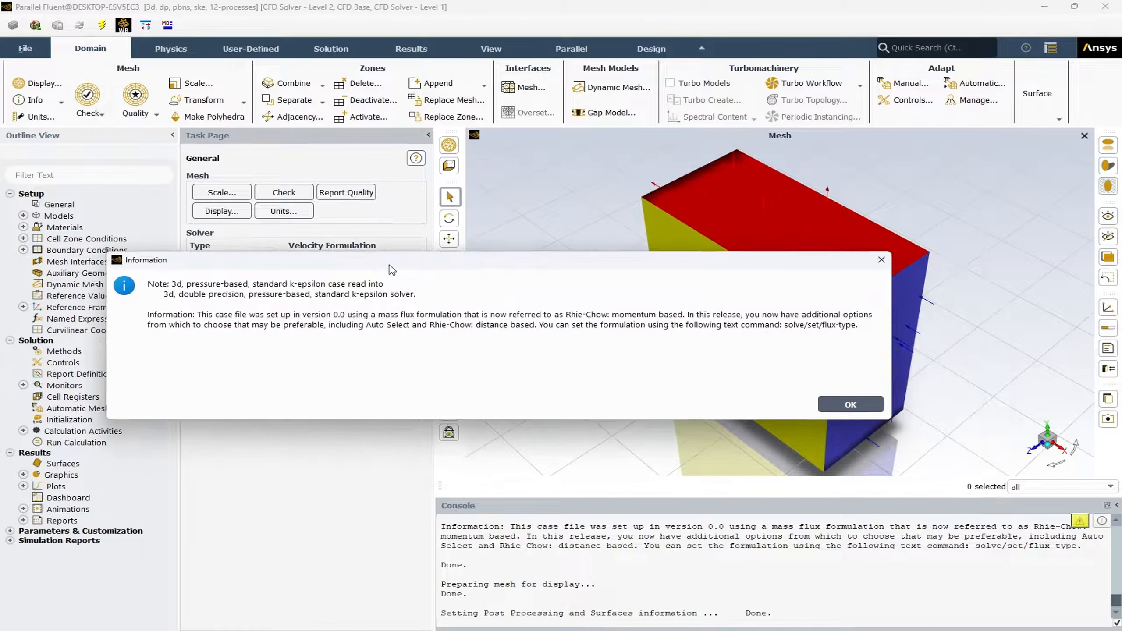
pyautogui.click(845, 410)
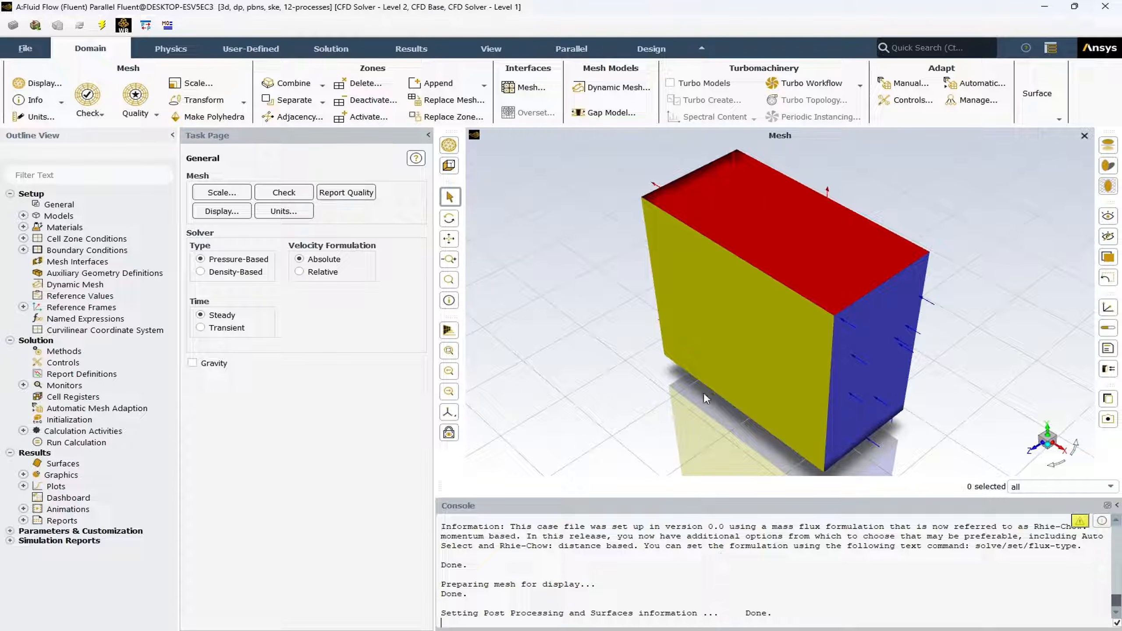
# Orient the domain with Z up and display only the wall and wall-part_1 surfaces, leaving out inlet, outlet and symetry.
pyautogui.moveTo(713, 400); pyautogui.dragTo(880, 308)
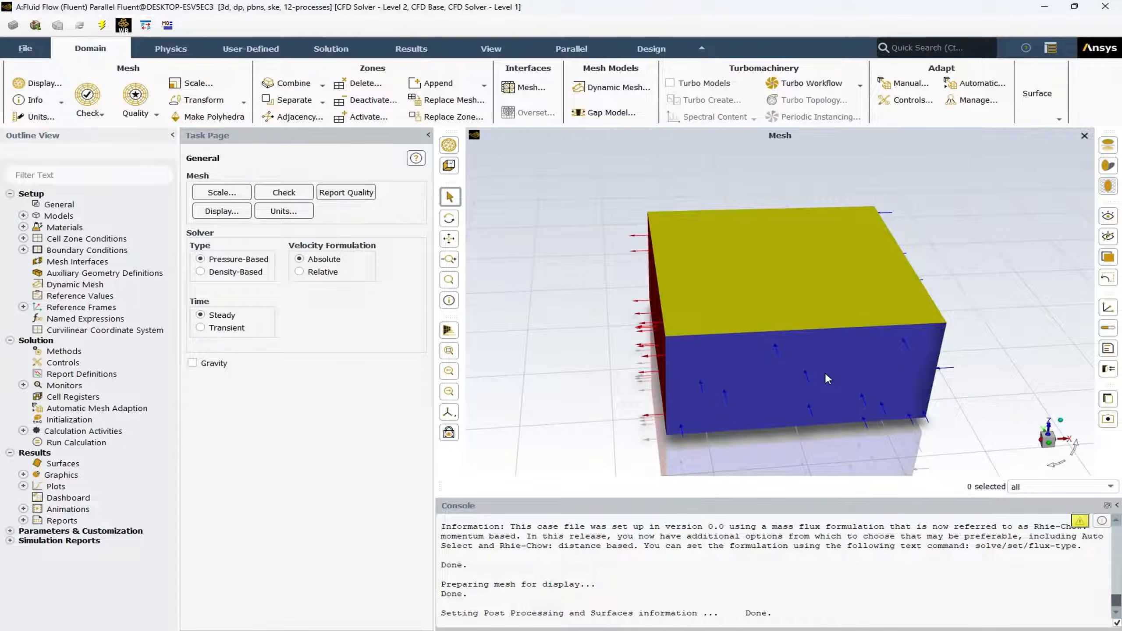
pyautogui.moveTo(825, 376); pyautogui.dragTo(870, 350)
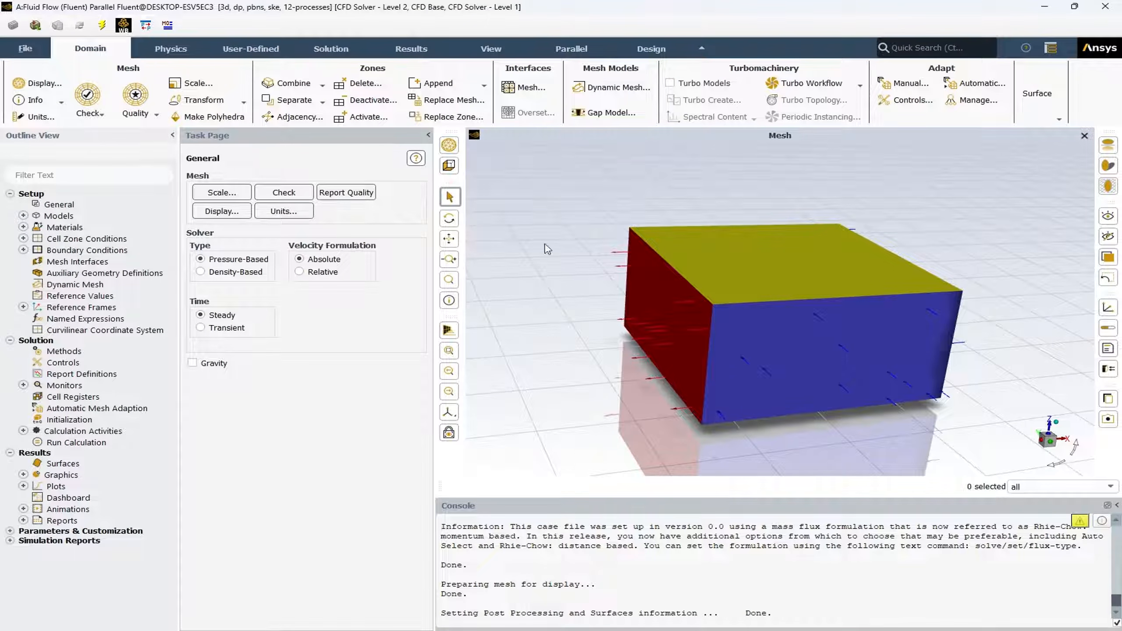
pyautogui.click(449, 146)
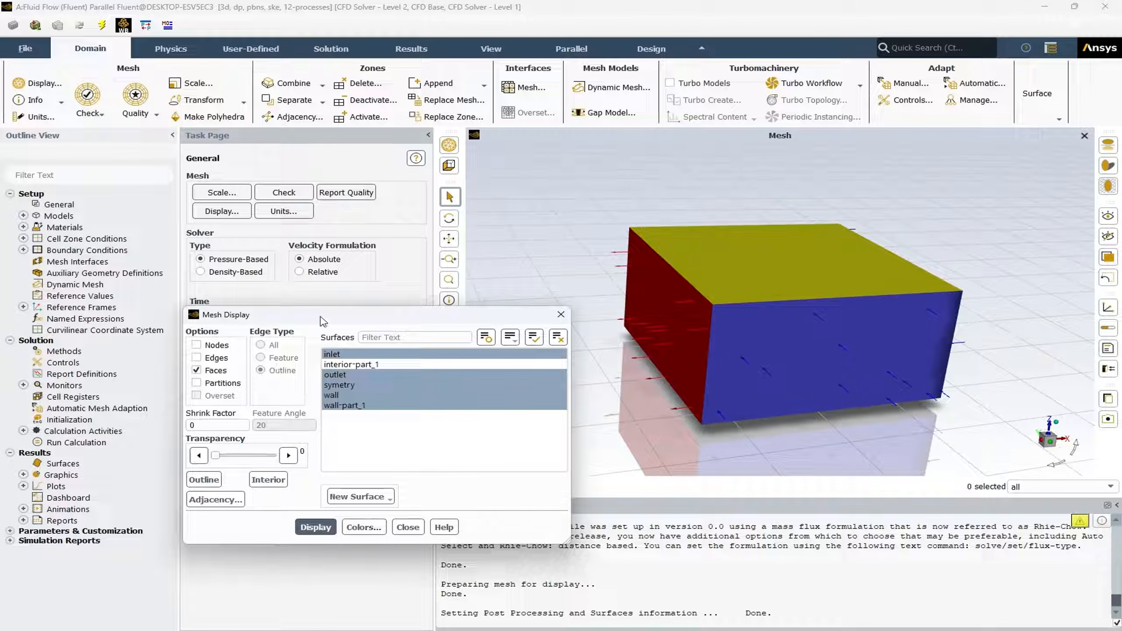
pyautogui.moveTo(310, 316); pyautogui.dragTo(228, 286)
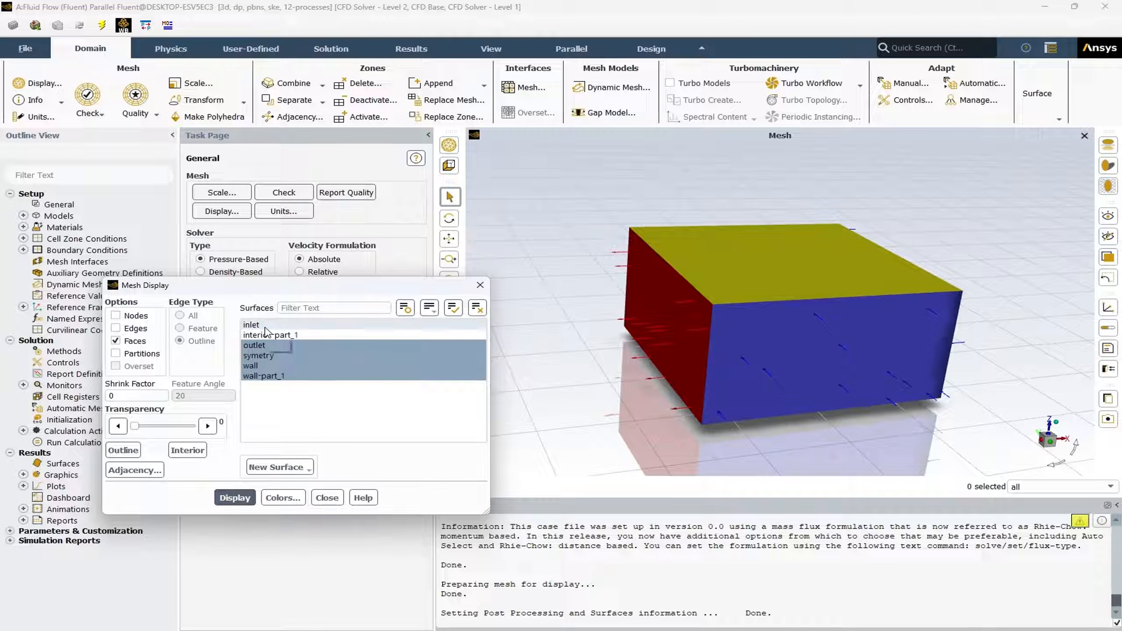
pyautogui.click(277, 346)
pyautogui.click(275, 345)
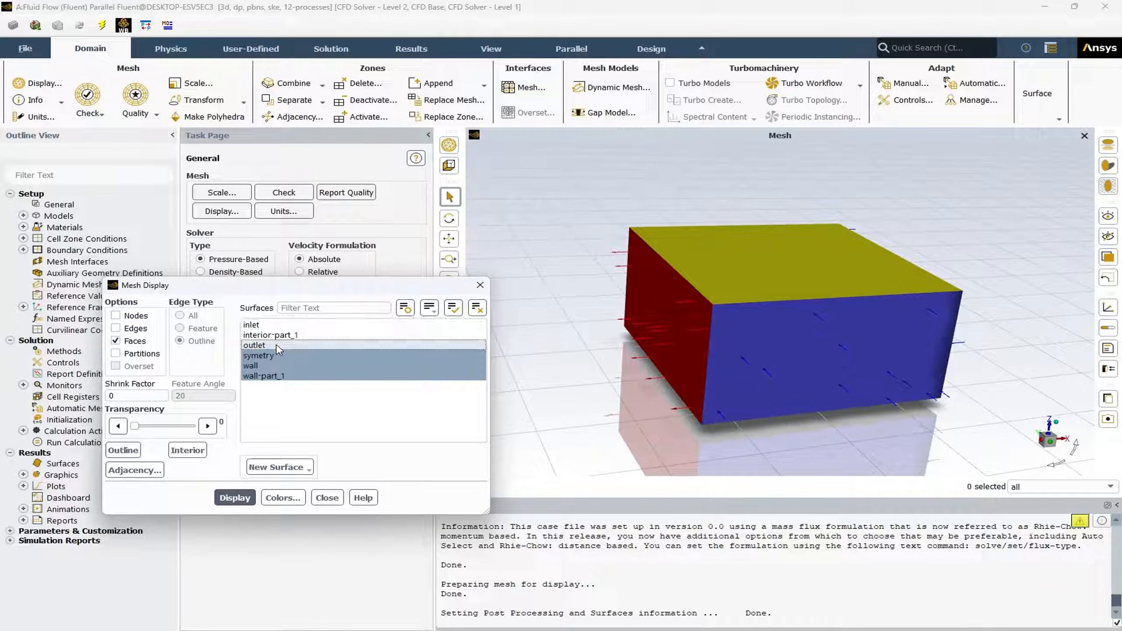
pyautogui.click(276, 355)
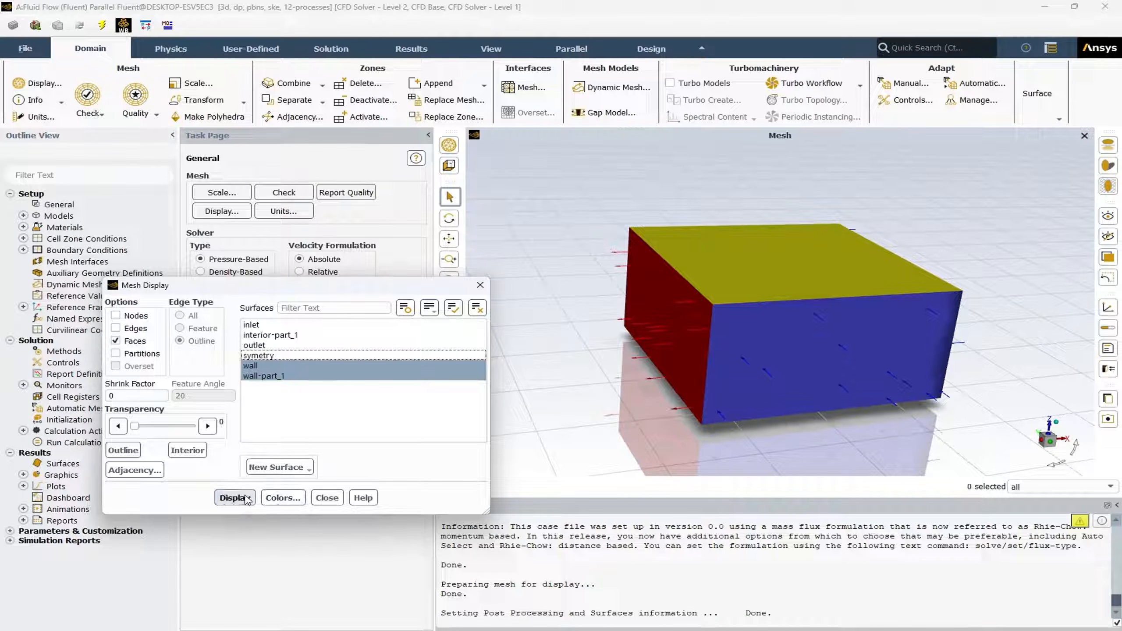
pyautogui.click(247, 498)
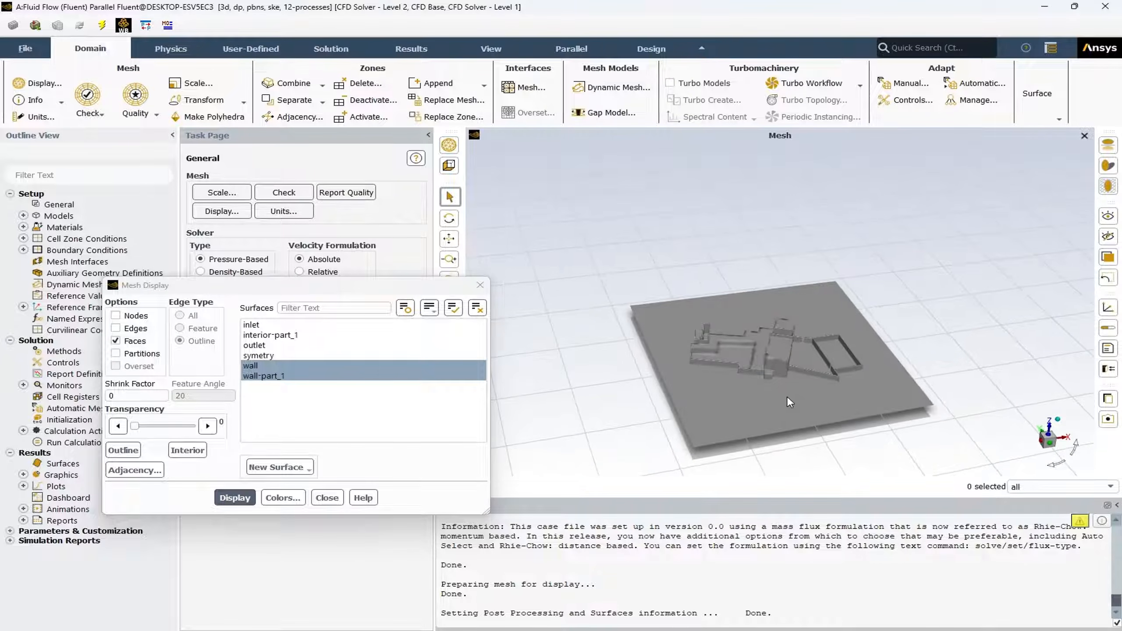
# Turn off the ground grid in the graphics view and examine the building walls from a lower, closer angle.
pyautogui.click(1108, 188)
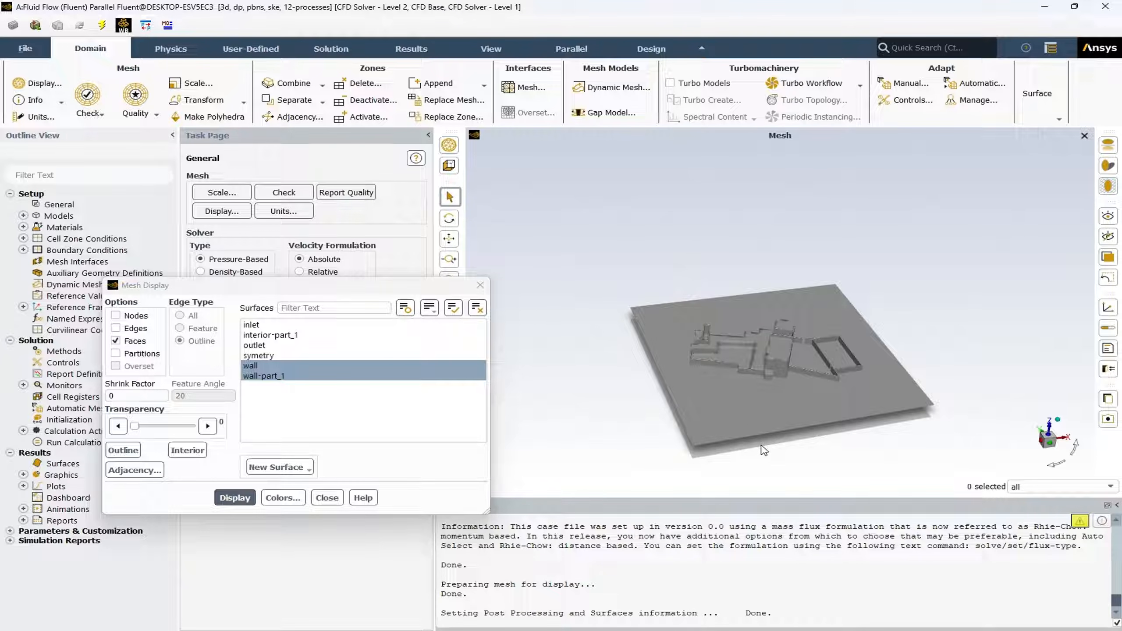
pyautogui.moveTo(763, 440); pyautogui.dragTo(760, 409)
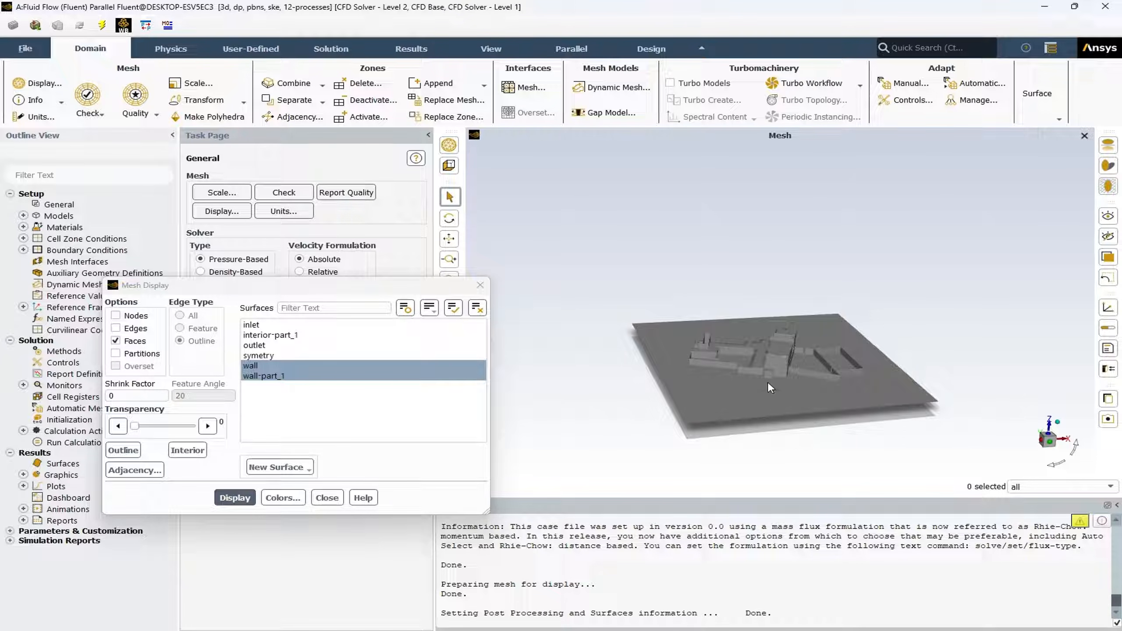
pyautogui.scroll(5, 769, 383)
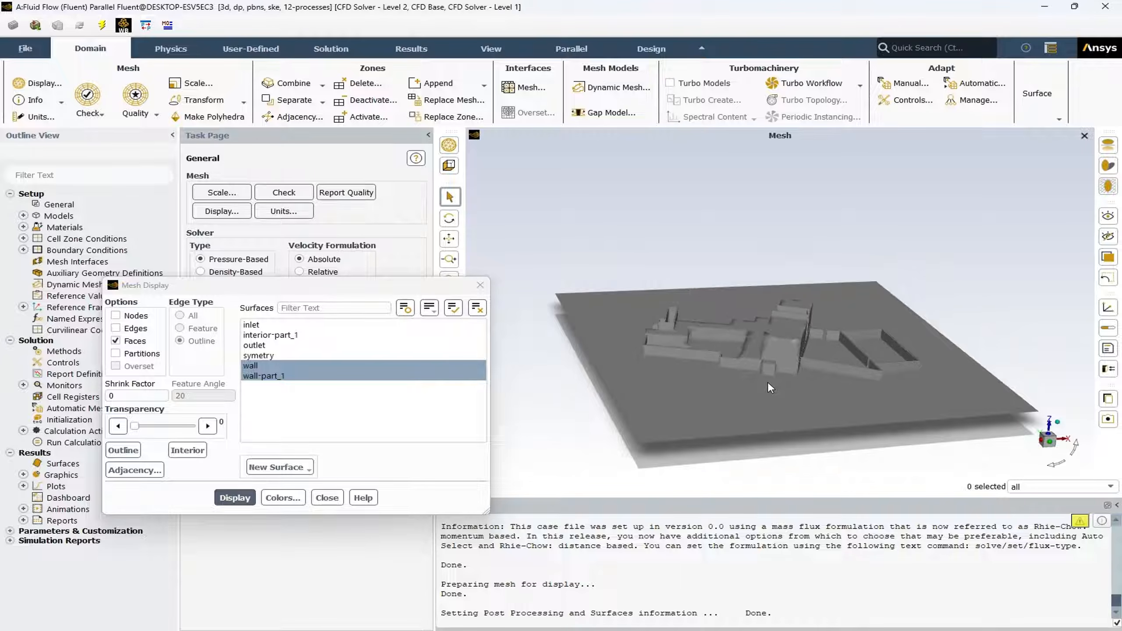
pyautogui.scroll(-2, 768, 387)
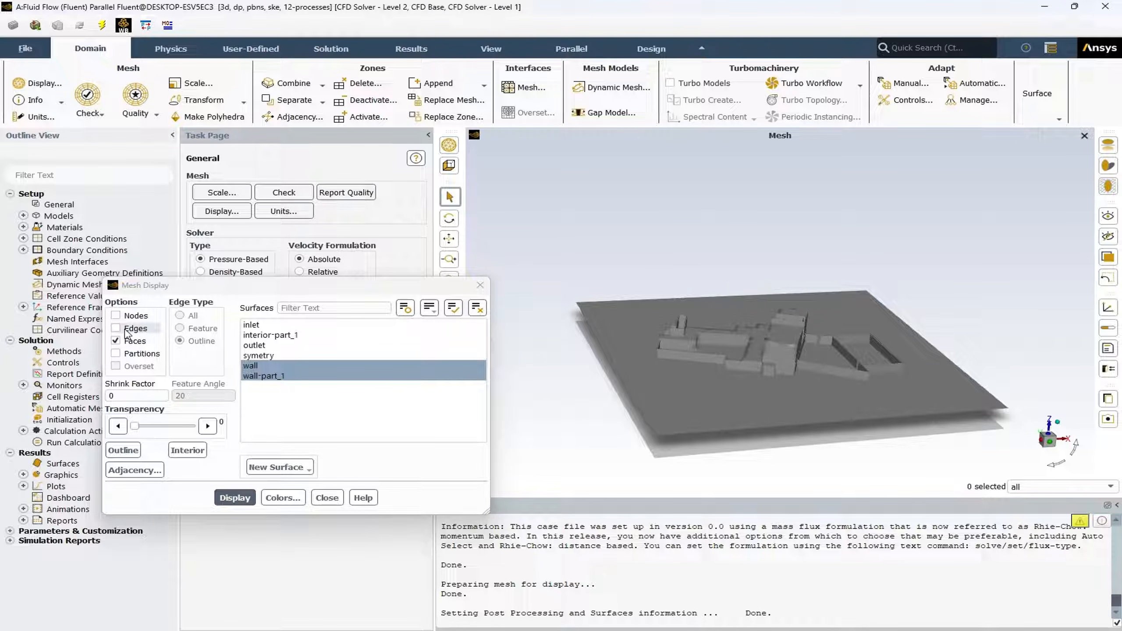
# Display all mesh edges on the wall surfaces, inspect the refinement around the buildings and close the mesh display settings.
pyautogui.click(127, 333)
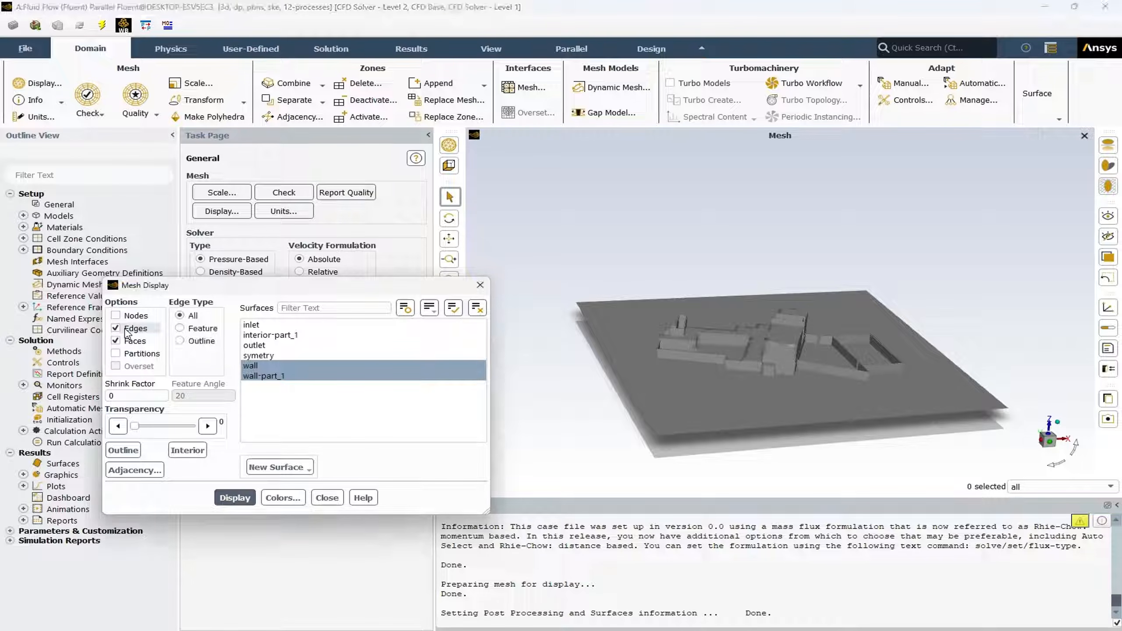
pyautogui.click(243, 499)
pyautogui.moveTo(843, 355); pyautogui.dragTo(833, 380)
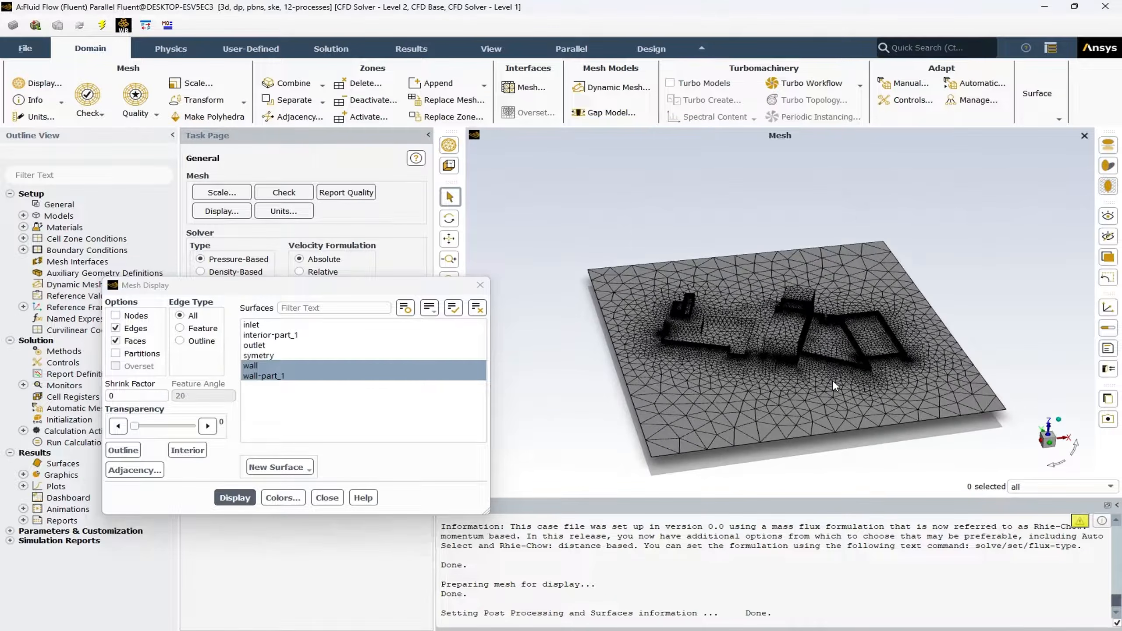
pyautogui.scroll(3, 815, 340)
pyautogui.scroll(-3, 815, 340)
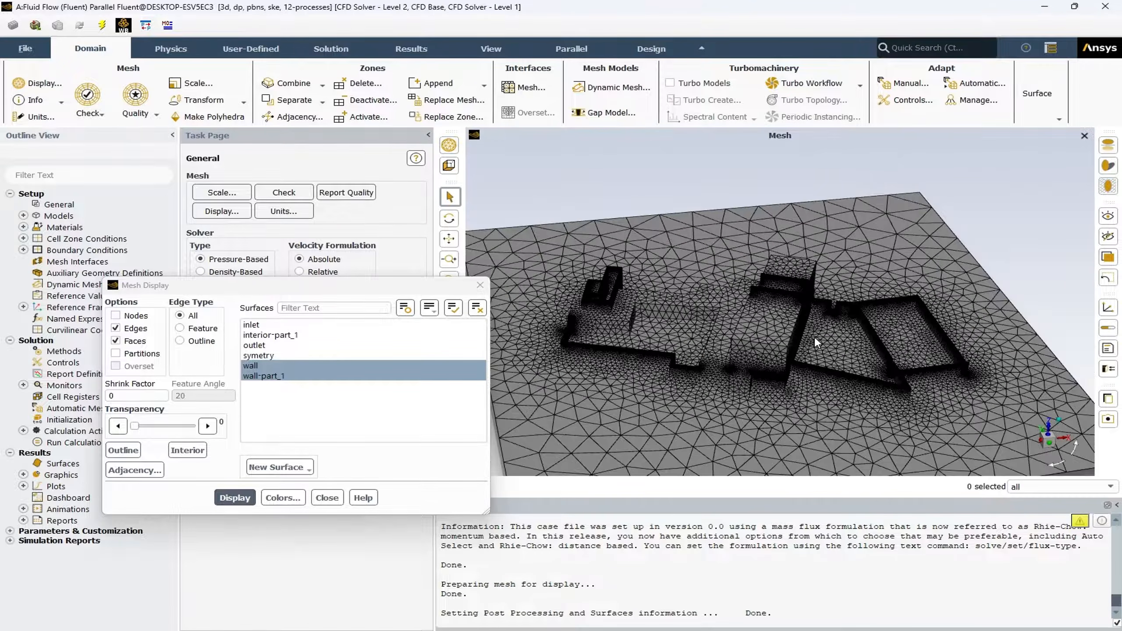
pyautogui.scroll(-2, 815, 337)
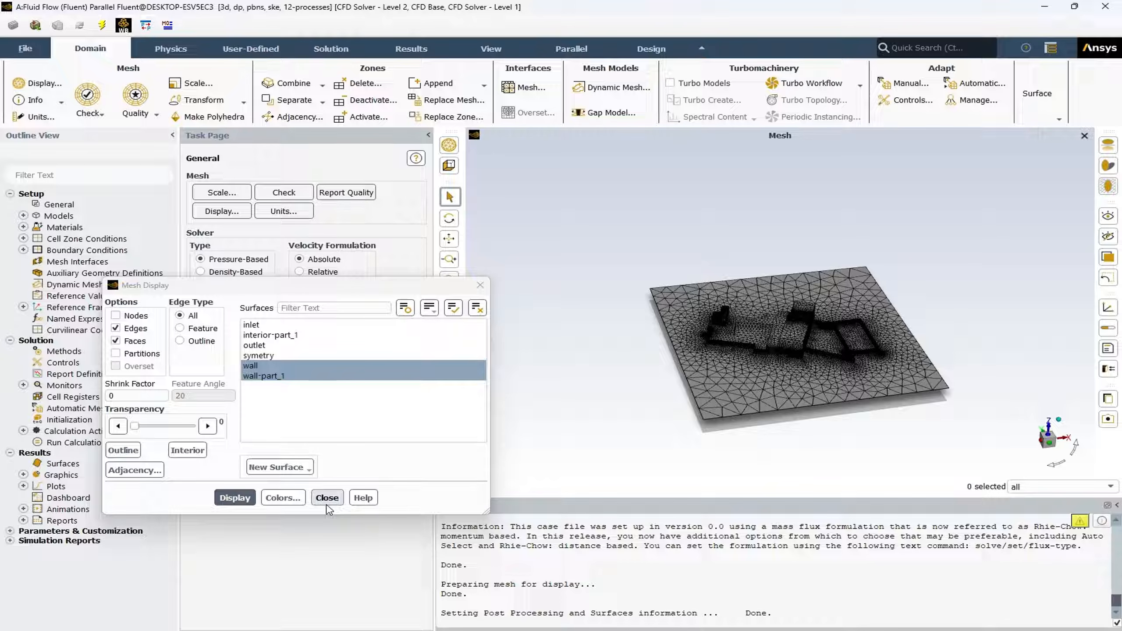
pyautogui.click(327, 504)
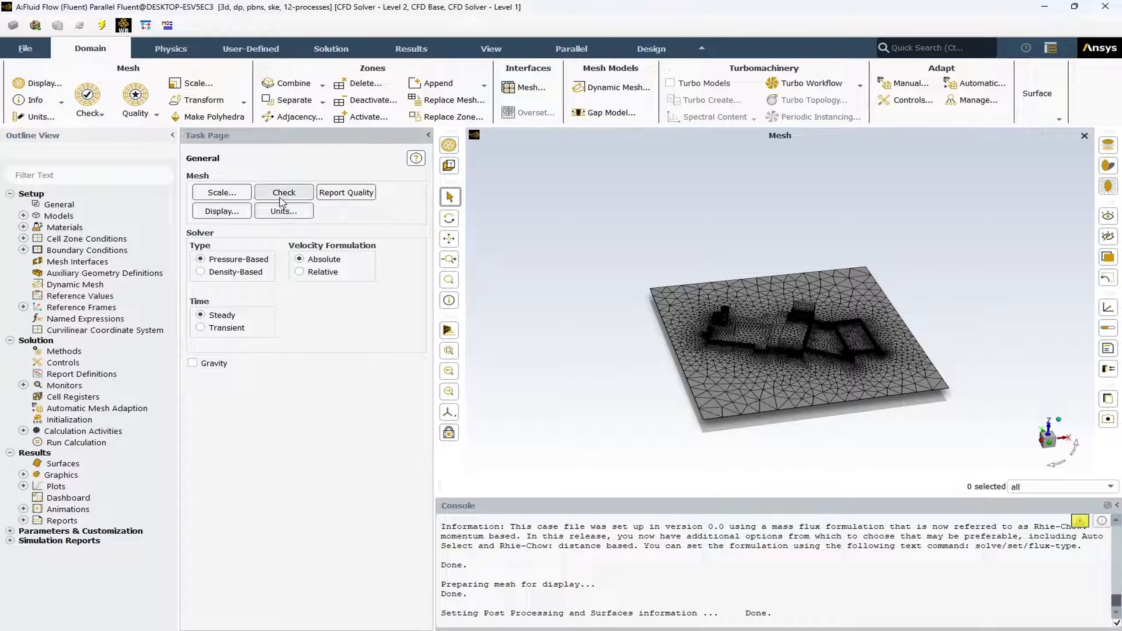
# Run the mesh check, review its volume statistics in the console and report the mesh quality.
pyautogui.click(284, 195)
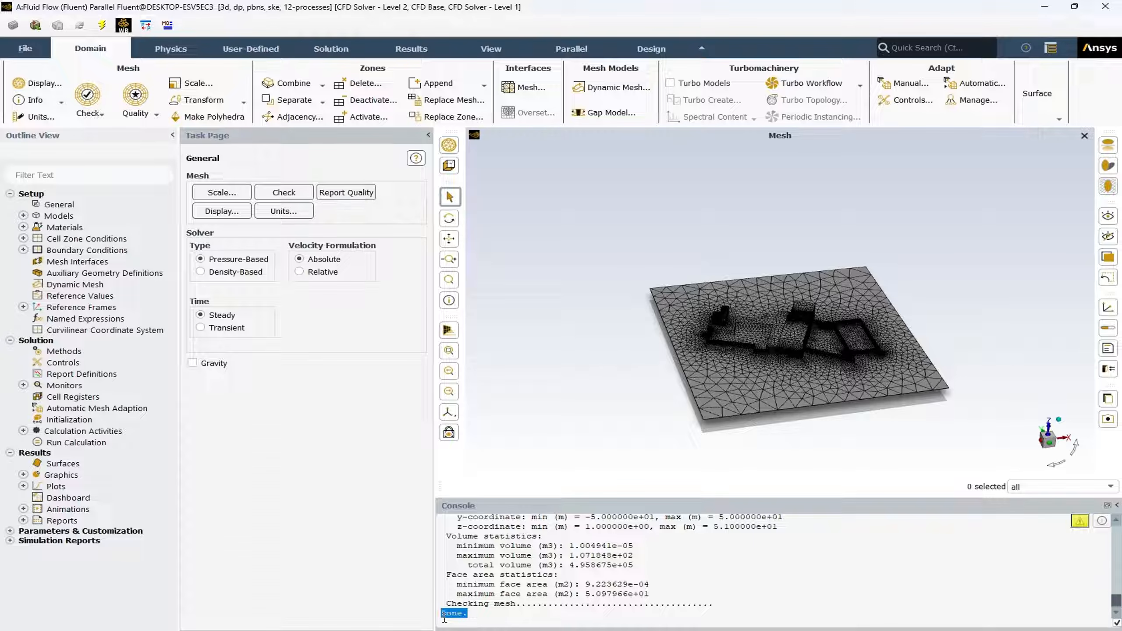
pyautogui.click(473, 537)
pyautogui.moveTo(639, 545); pyautogui.dragTo(569, 545)
pyautogui.click(572, 545)
pyautogui.click(347, 193)
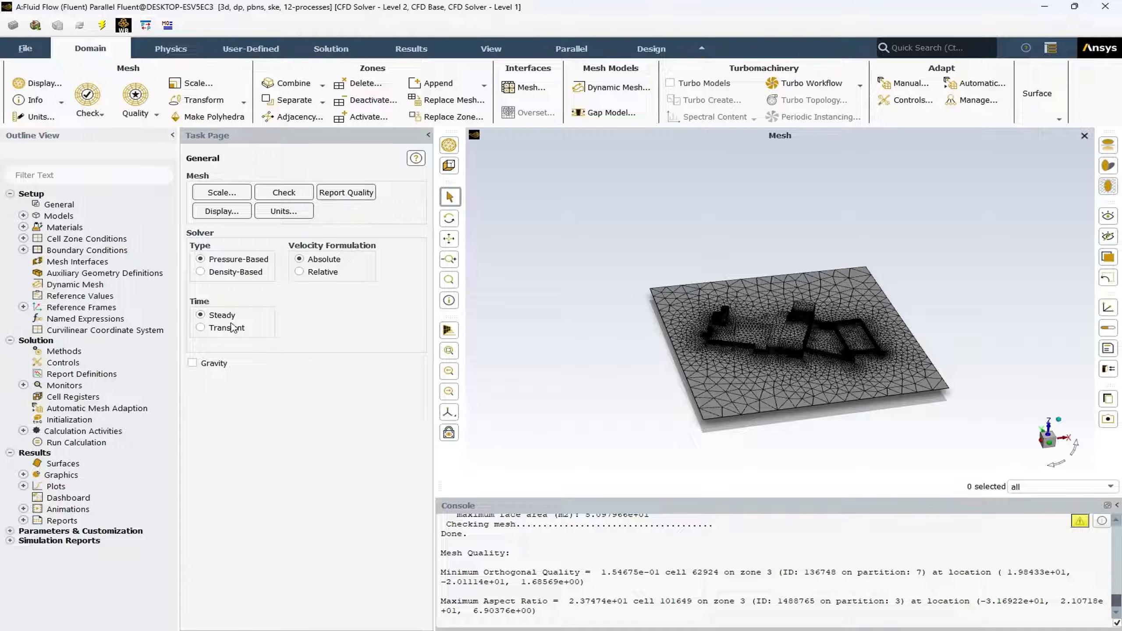
# Review the Viscous model and accept k-epsilon (2 eqn), Standard, with Standard Wall Functions, then collapse the models list.
pyautogui.doubleClick(60, 217)
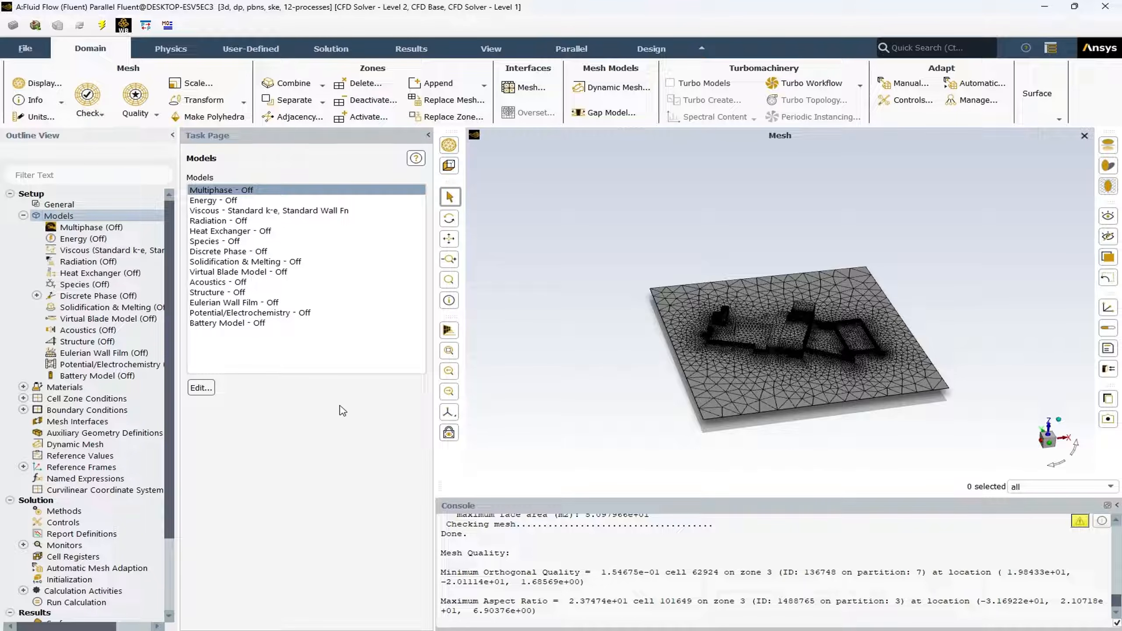
pyautogui.click(271, 214)
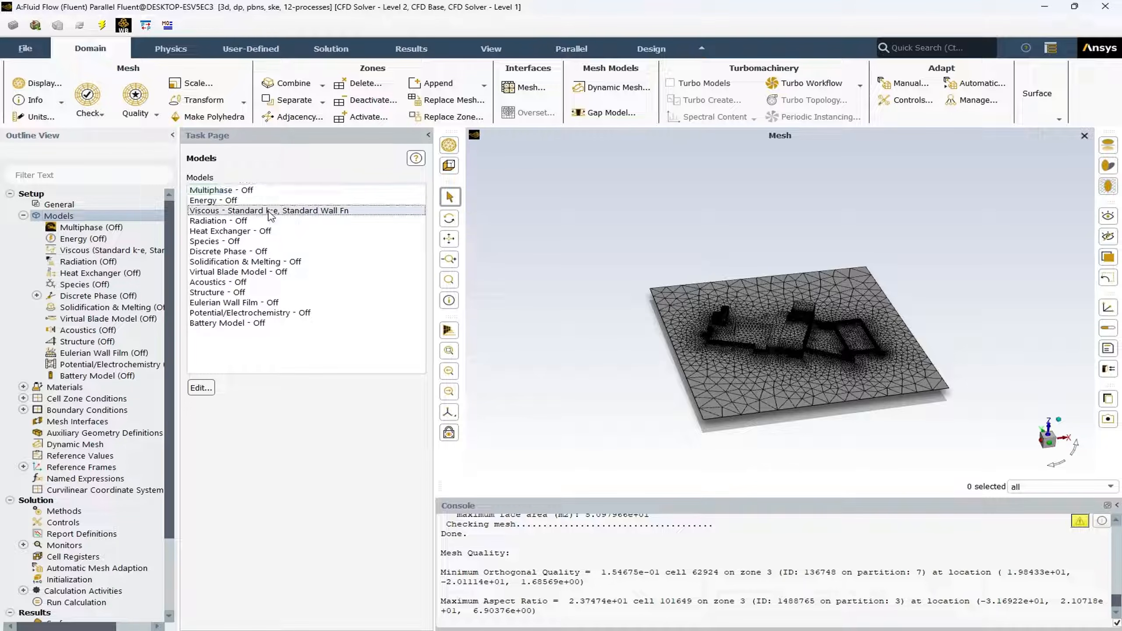
pyautogui.click(202, 387)
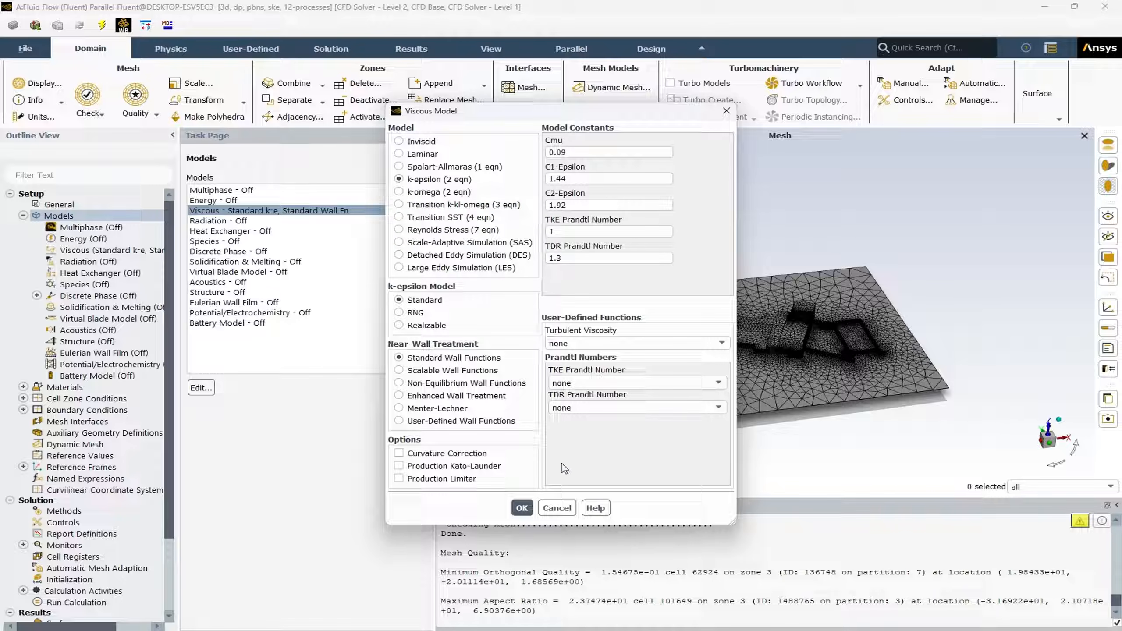
pyautogui.click(522, 508)
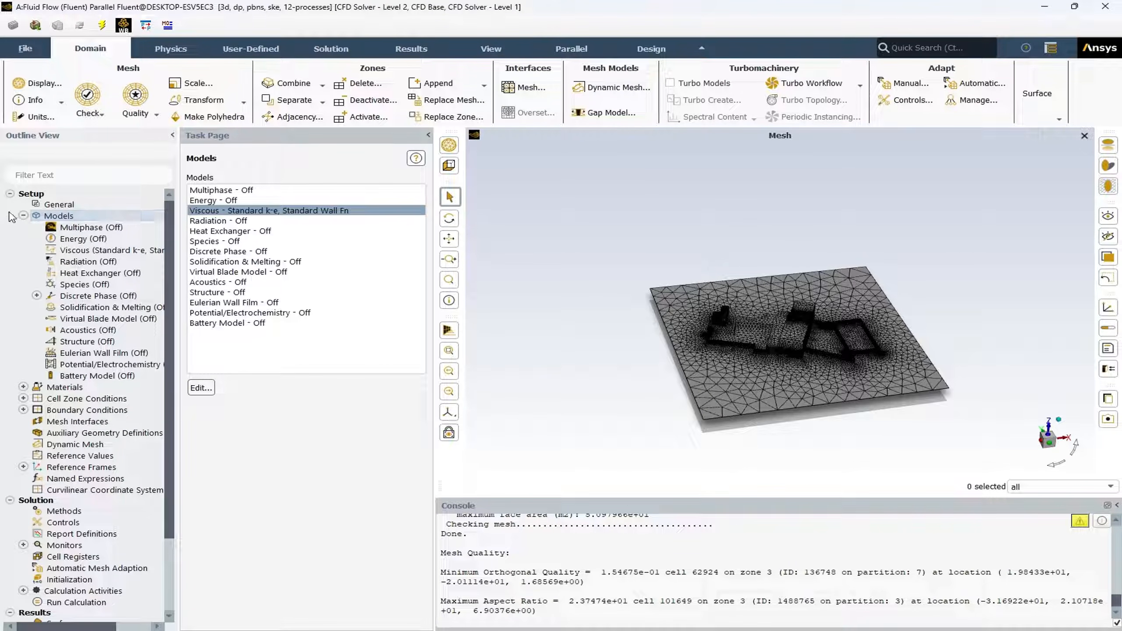
pyautogui.click(22, 216)
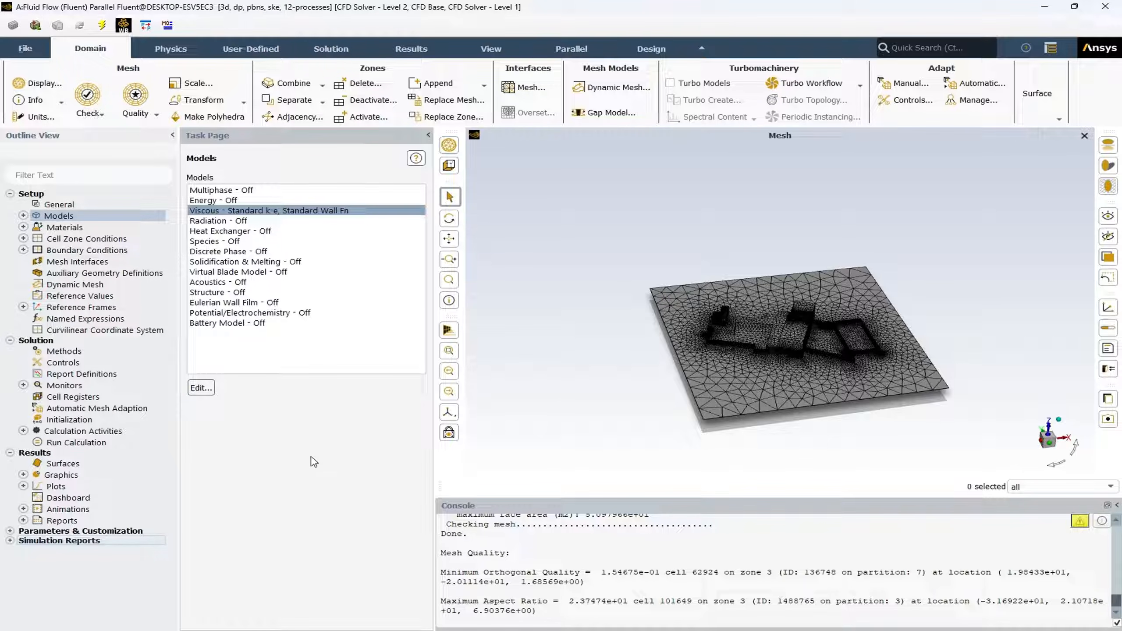
# Review the constant density and viscosity properties of the fluid material air, then close its material settings.
pyautogui.doubleClick(75, 229)
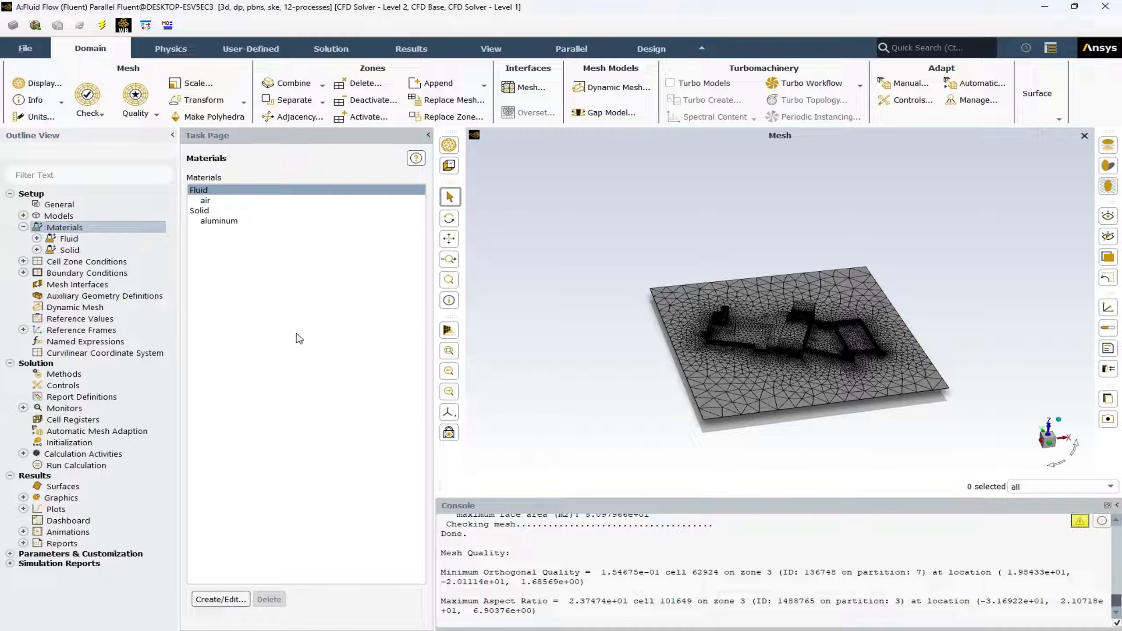
pyautogui.click(216, 203)
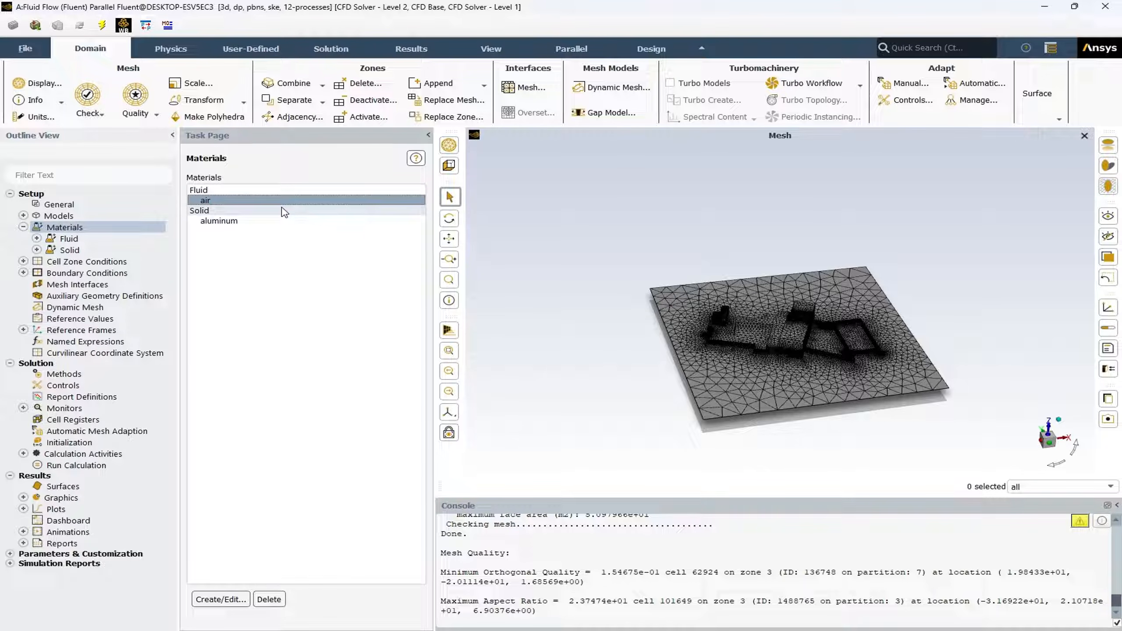
pyautogui.click(23, 227)
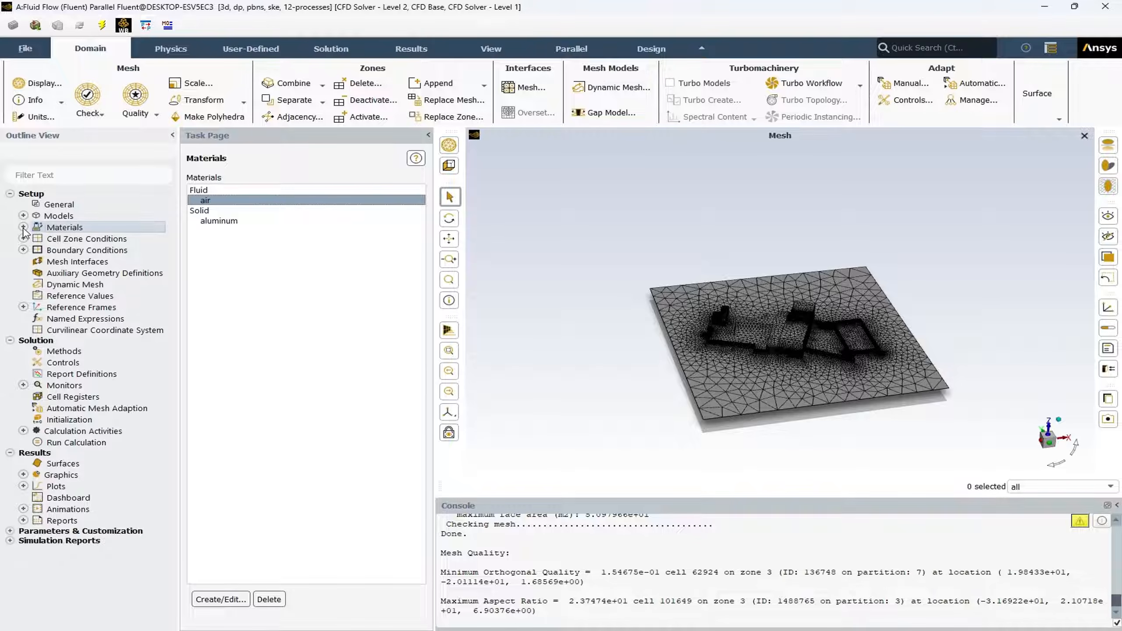
pyautogui.doubleClick(205, 201)
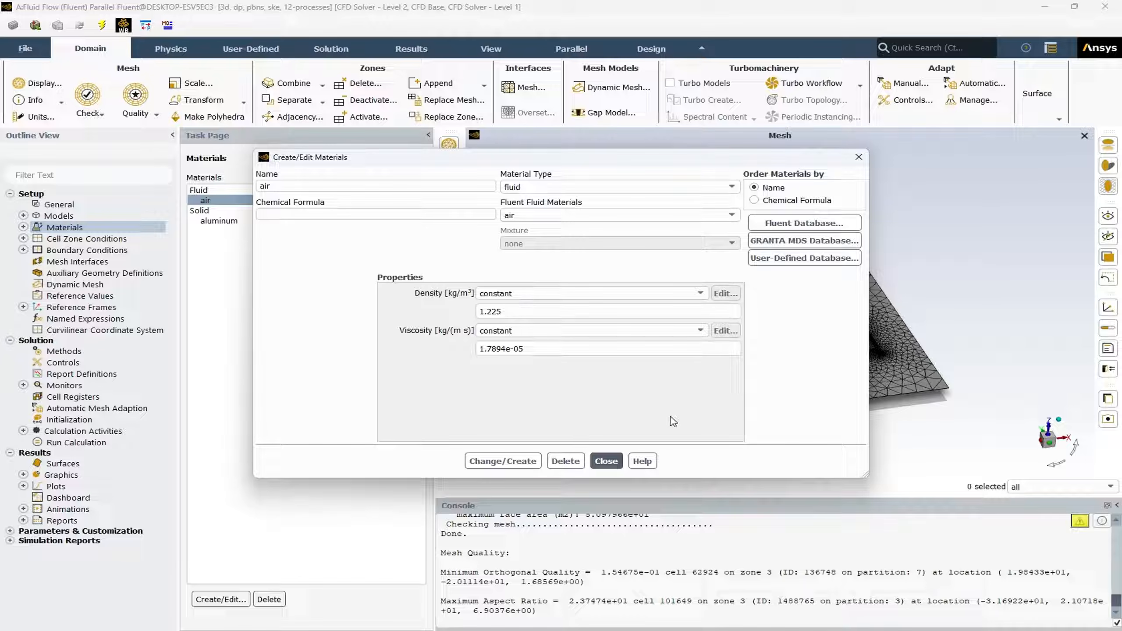
pyautogui.click(606, 462)
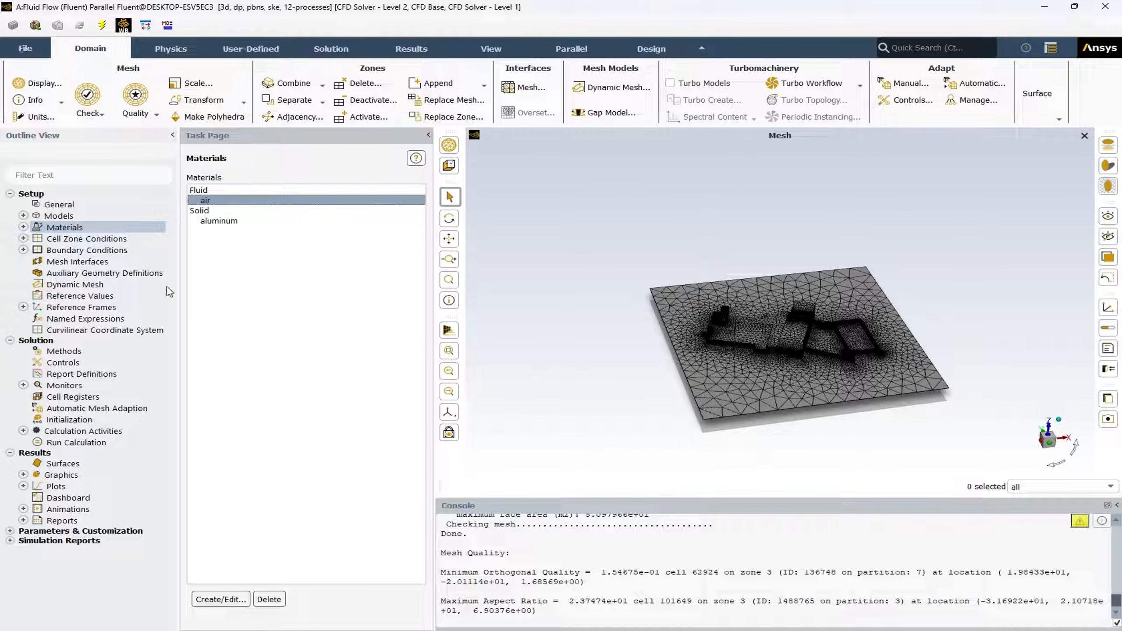
# Review the cell zone conditions of part_1, including its assigned material, and close the fluid zone settings.
pyautogui.doubleClick(61, 240)
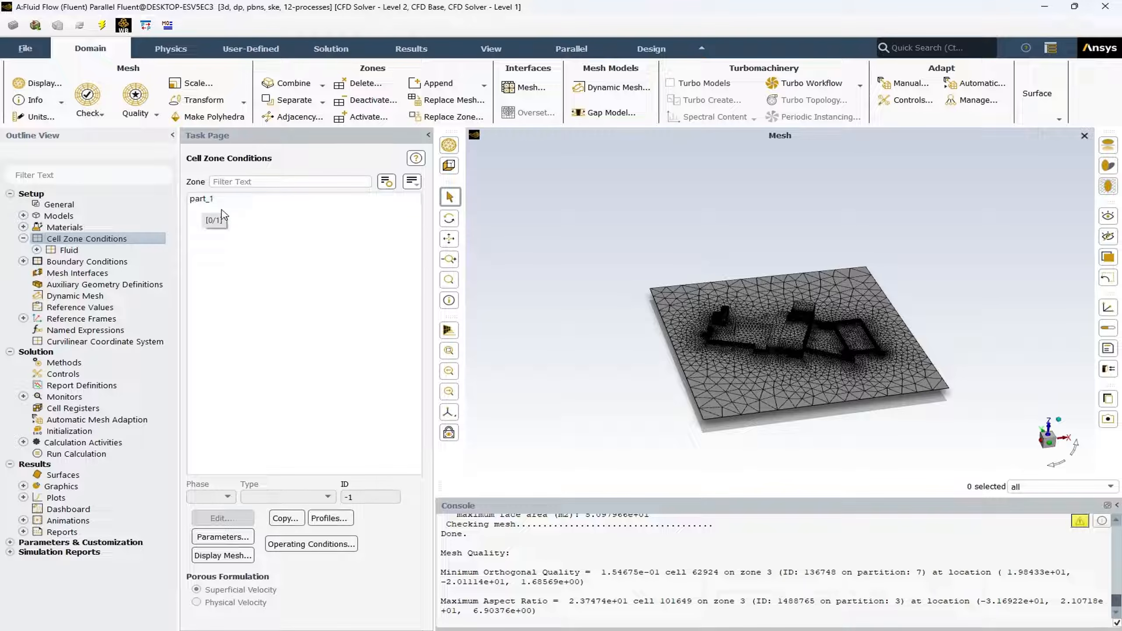
pyautogui.click(211, 200)
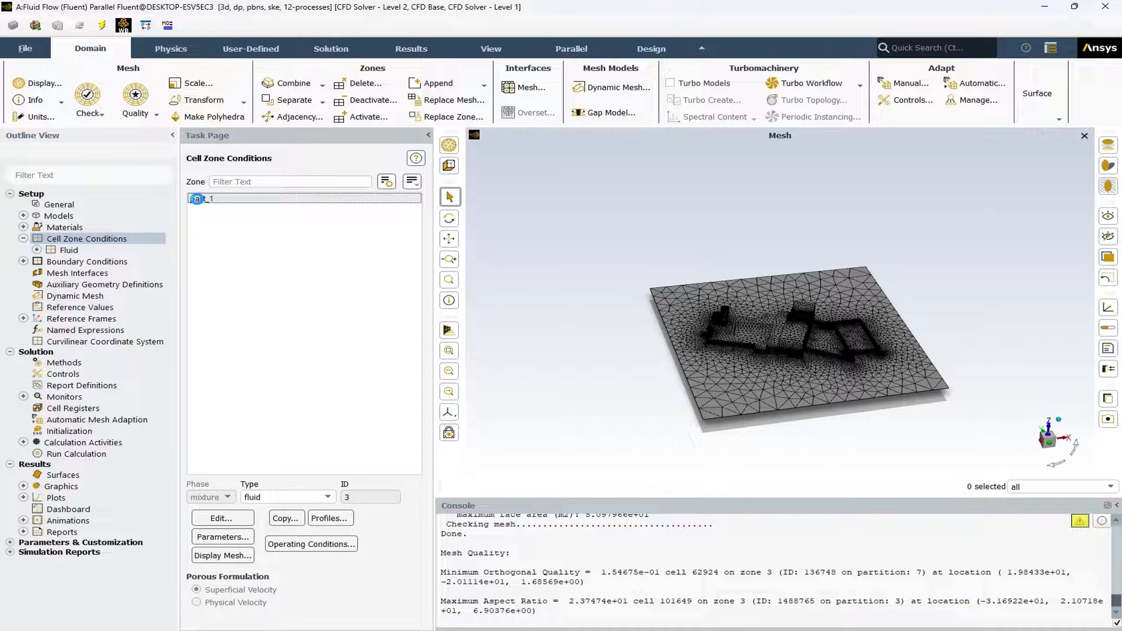
pyautogui.doubleClick(197, 199)
pyautogui.moveTo(429, 318); pyautogui.dragTo(389, 232)
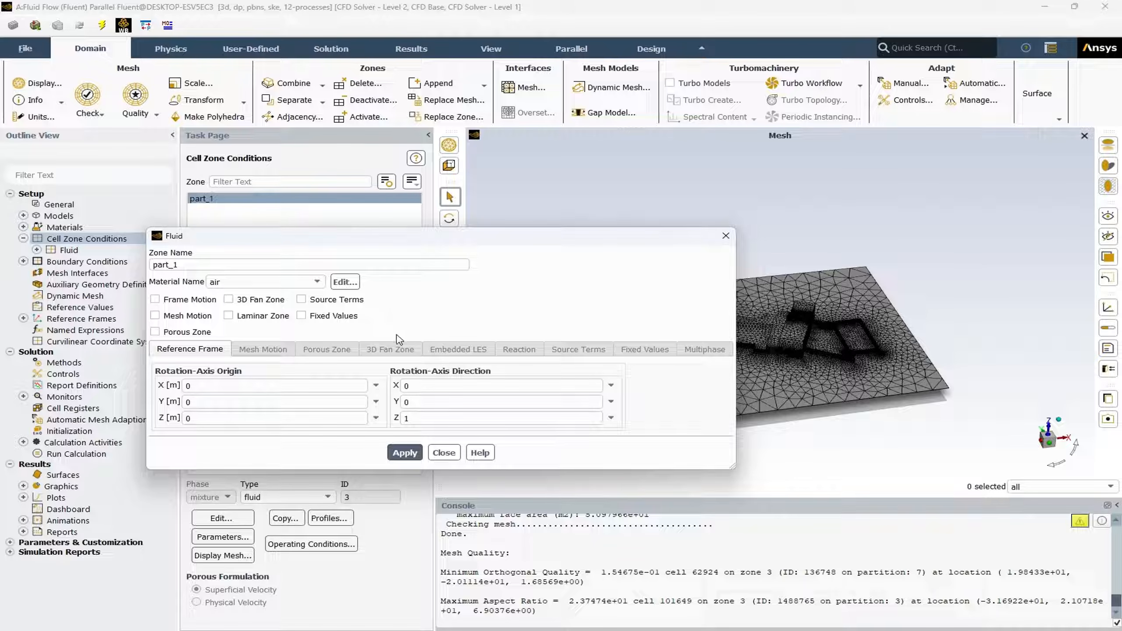
pyautogui.click(450, 455)
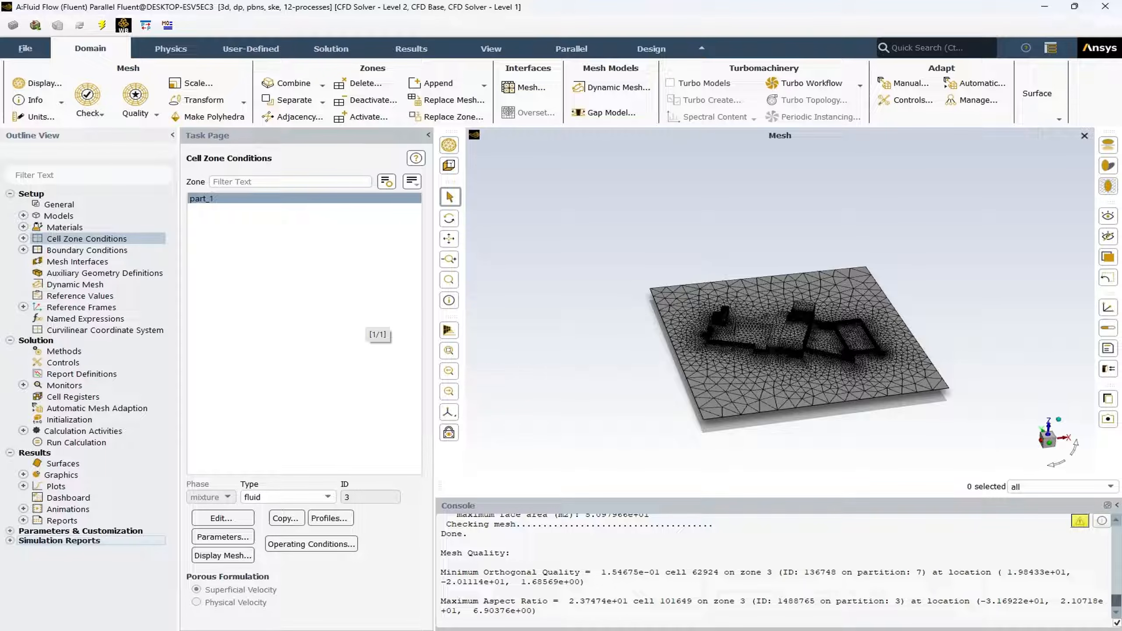
# Show the boundary conditions and group the boundary zones by zone type.
pyautogui.doubleClick(80, 252)
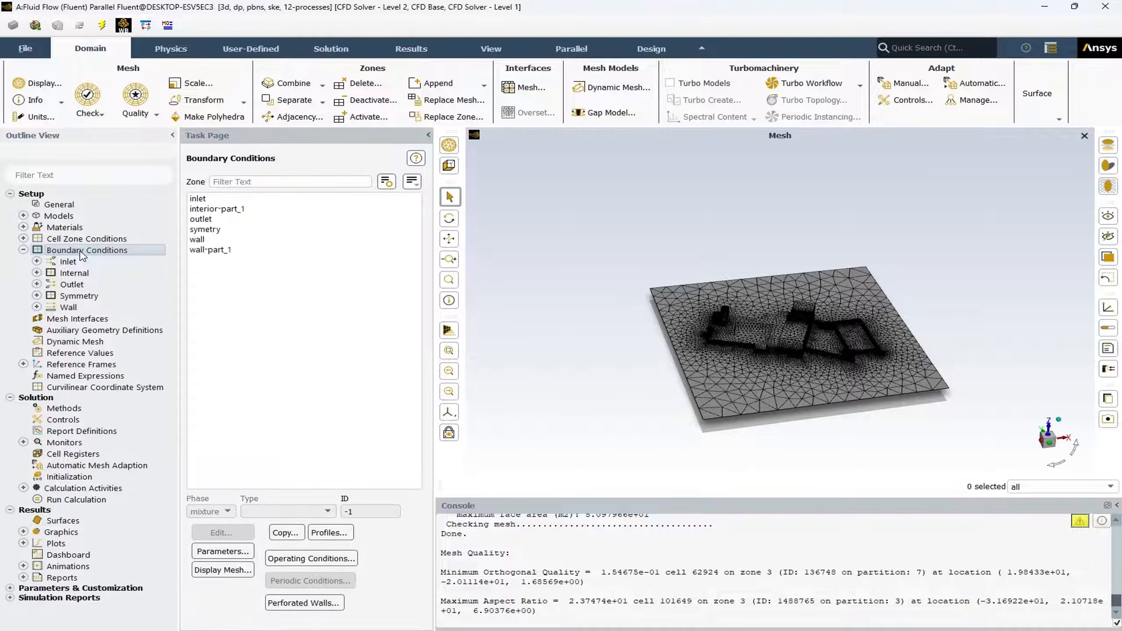
pyautogui.click(22, 250)
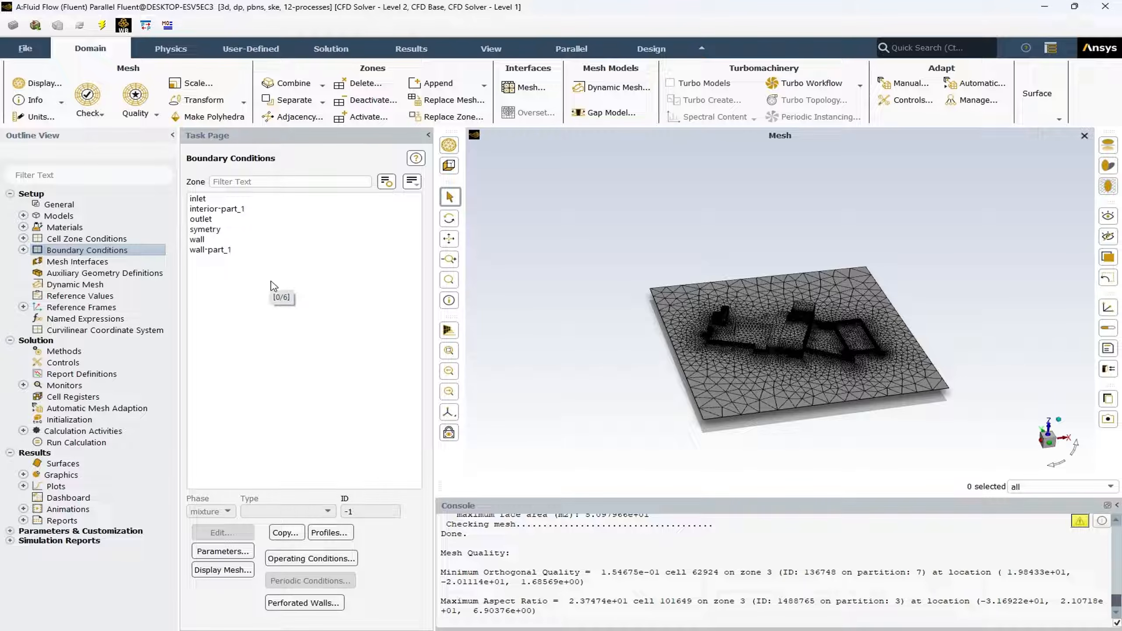
pyautogui.click(412, 181)
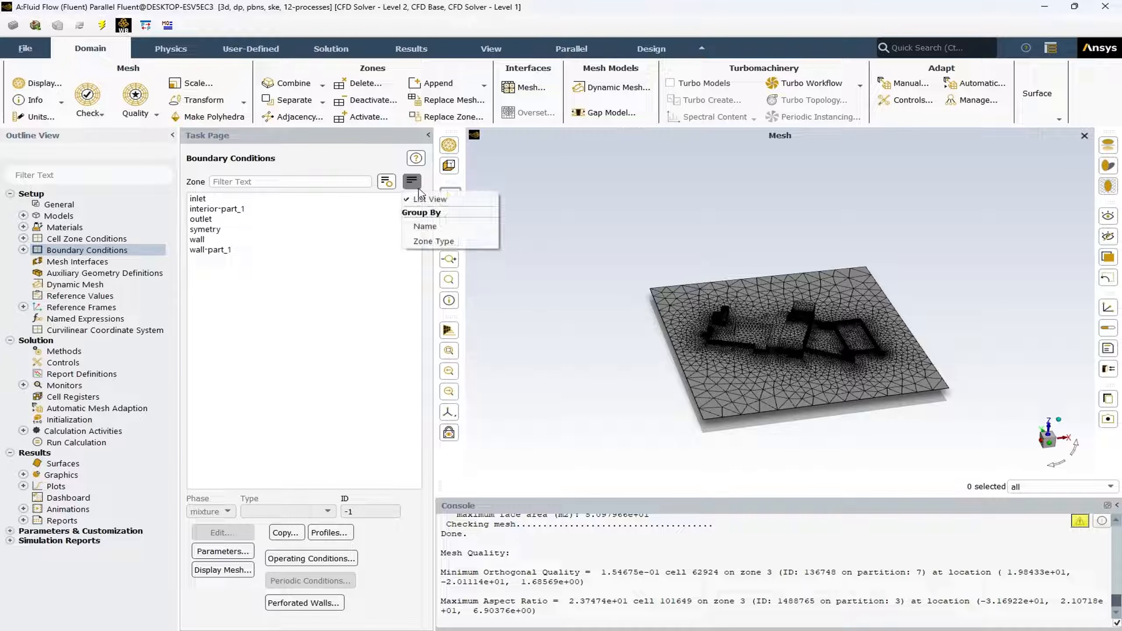
pyautogui.click(433, 241)
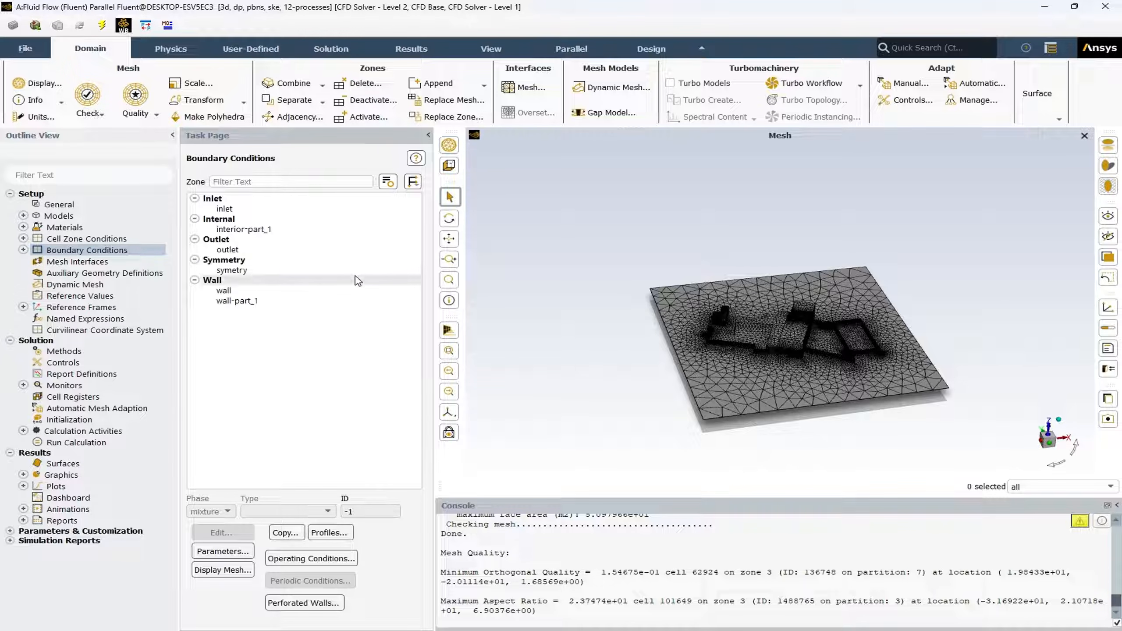
# Review the velocity components and turbulence specification of the inlet boundary, then close its settings.
pyautogui.click(245, 211)
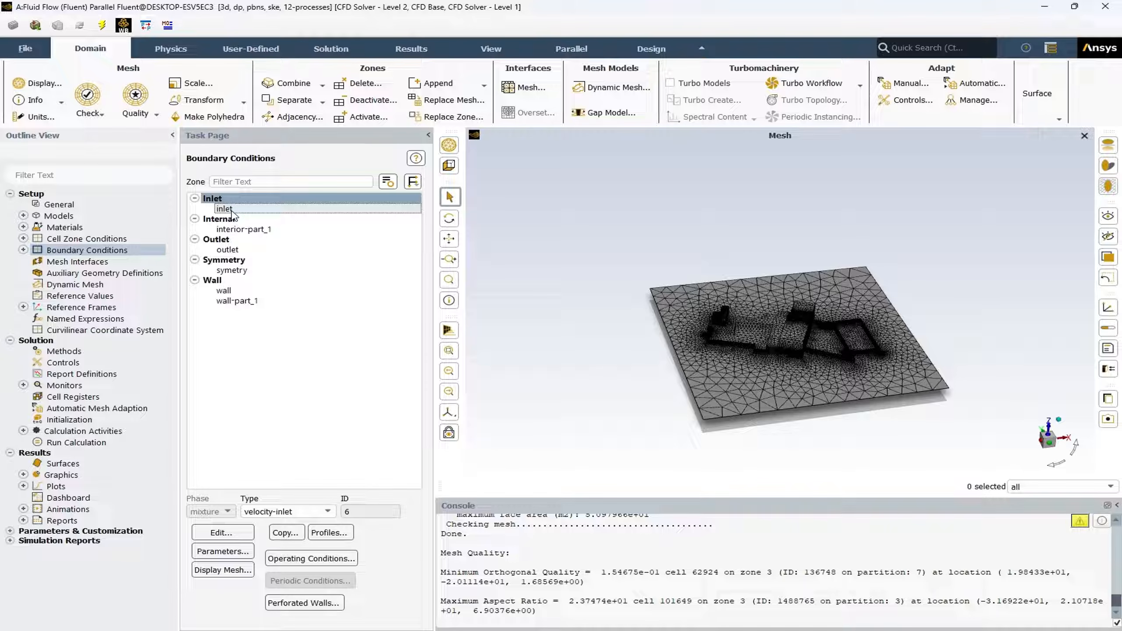
pyautogui.click(238, 532)
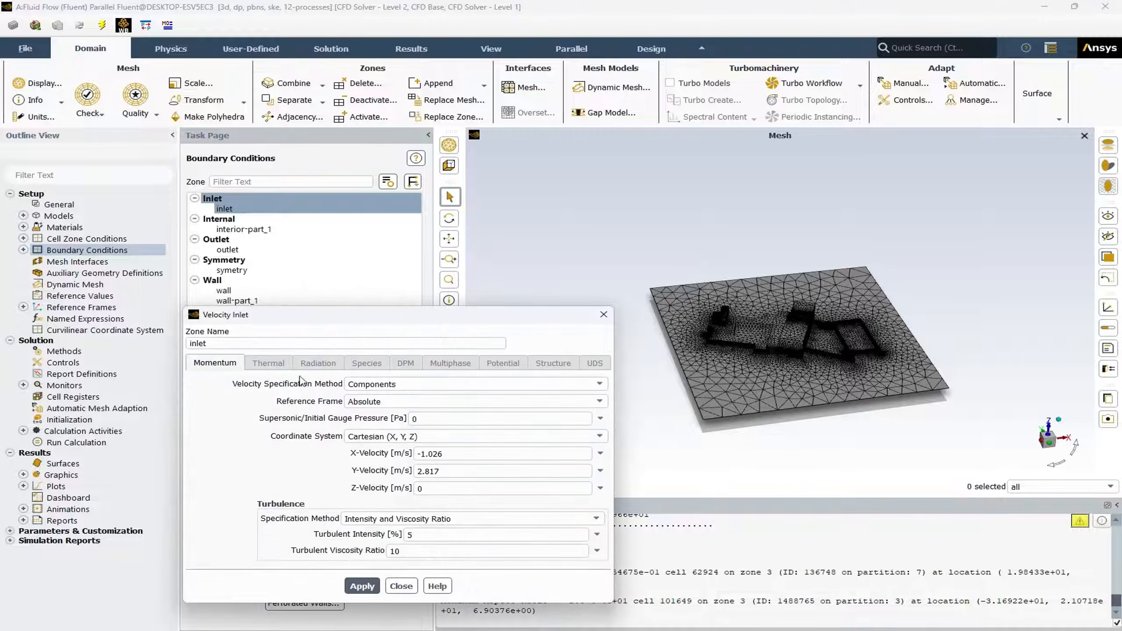
pyautogui.moveTo(361, 319); pyautogui.dragTo(349, 265)
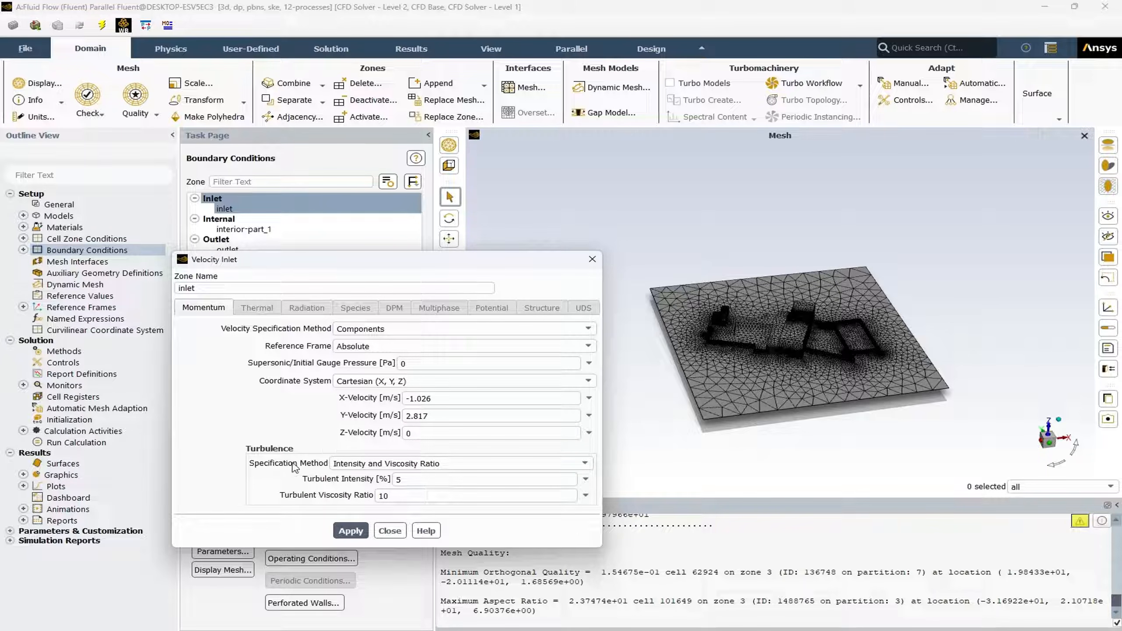
pyautogui.click(389, 531)
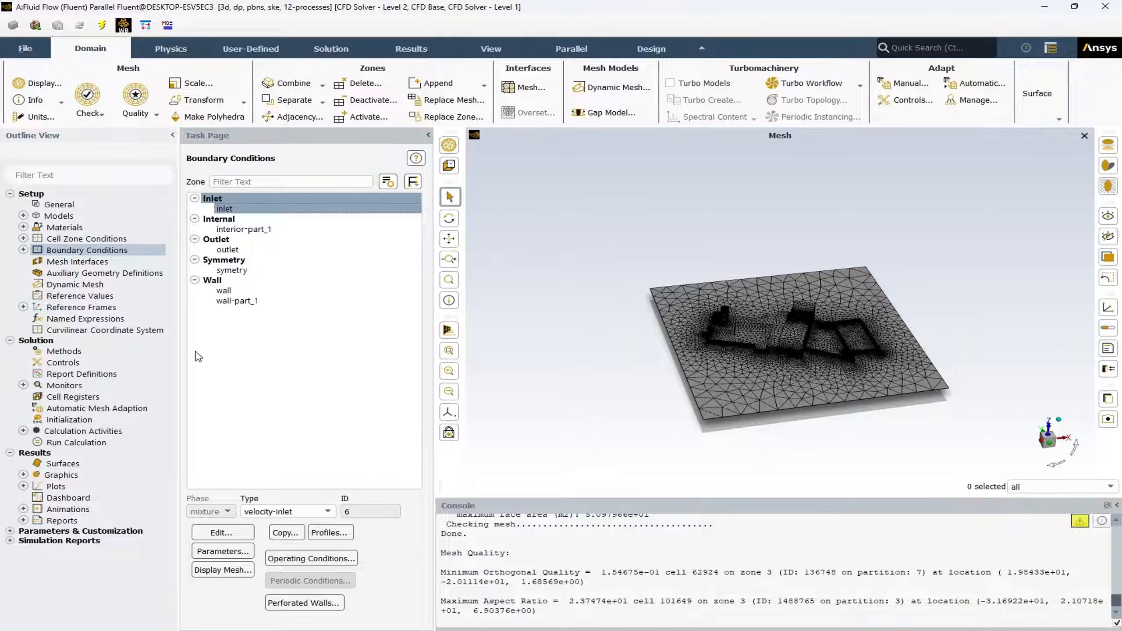
# Check the settings of the interior-part_1 zone, tilt the mesh view for inspection and close the settings.
pyautogui.click(261, 230)
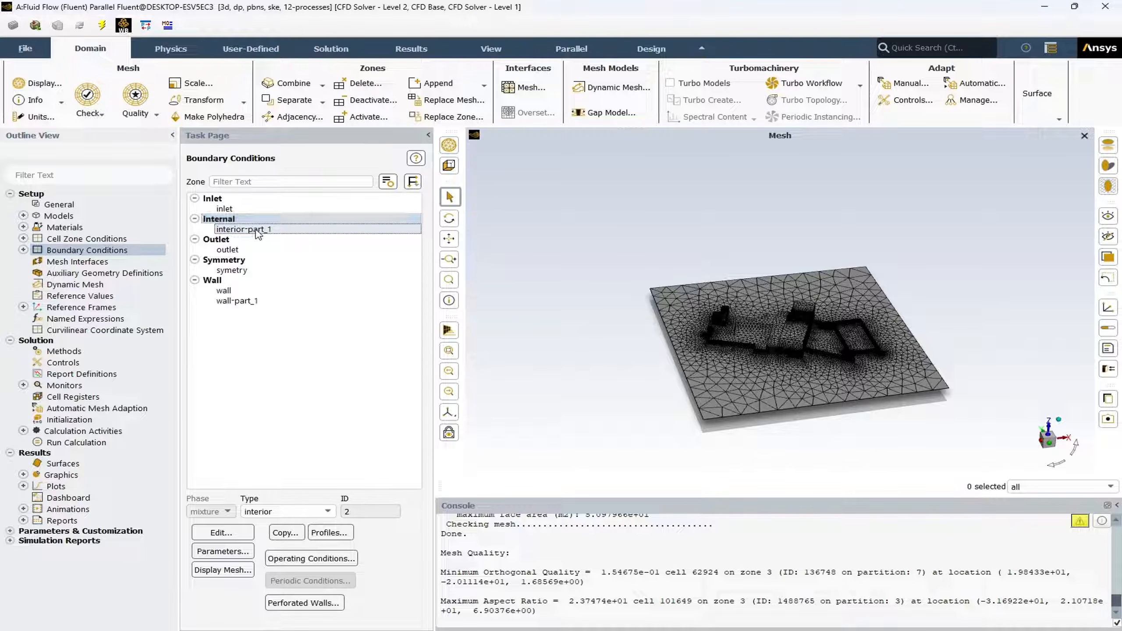
pyautogui.doubleClick(258, 229)
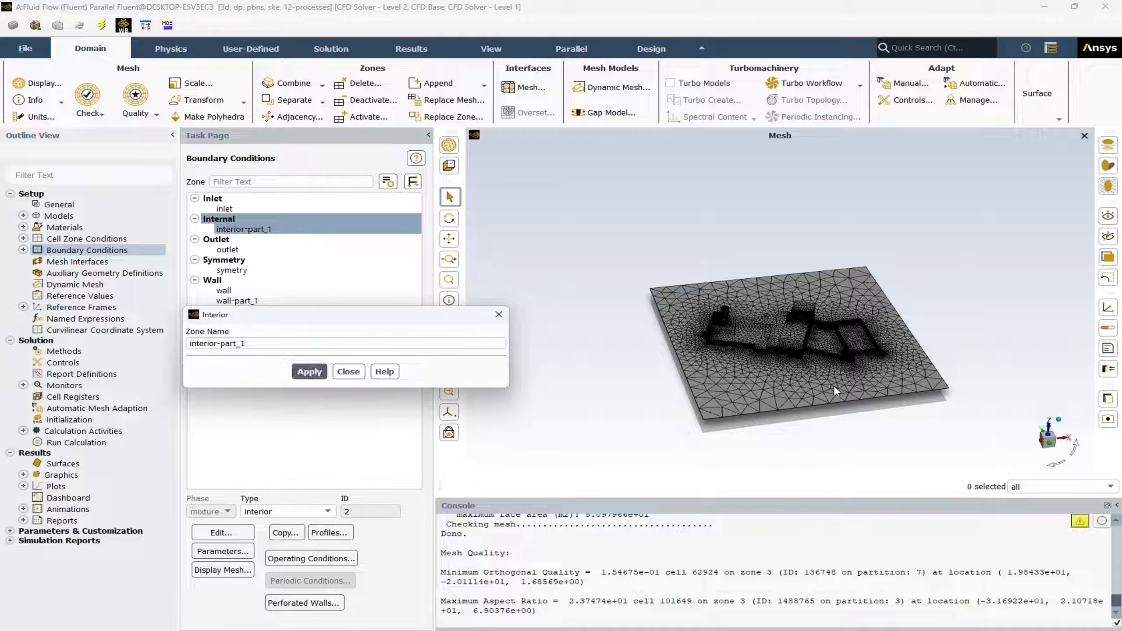
pyautogui.moveTo(731, 303); pyautogui.dragTo(752, 295)
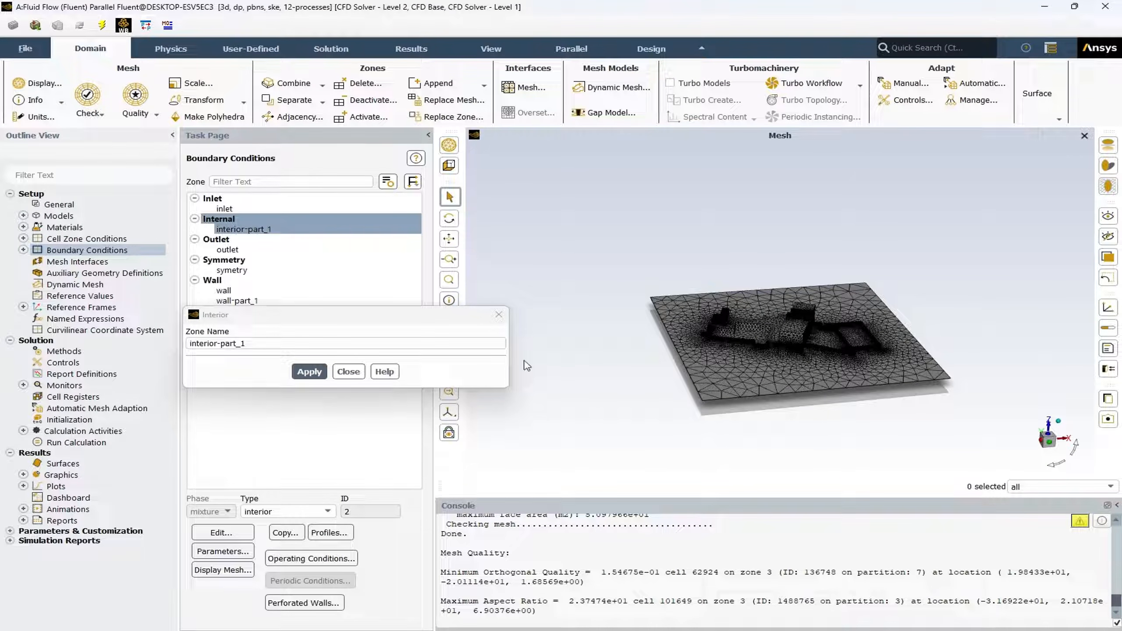
pyautogui.click(348, 371)
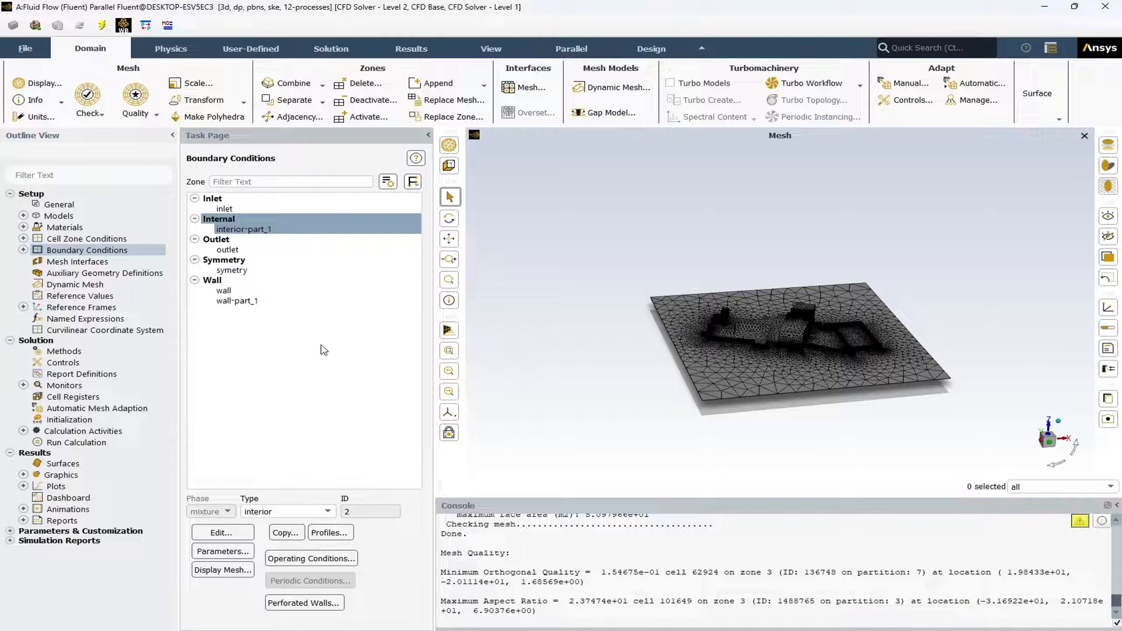
# Review the gauge pressure and backflow turbulence of the outlet boundary, then close its pressure outlet settings.
pyautogui.click(237, 250)
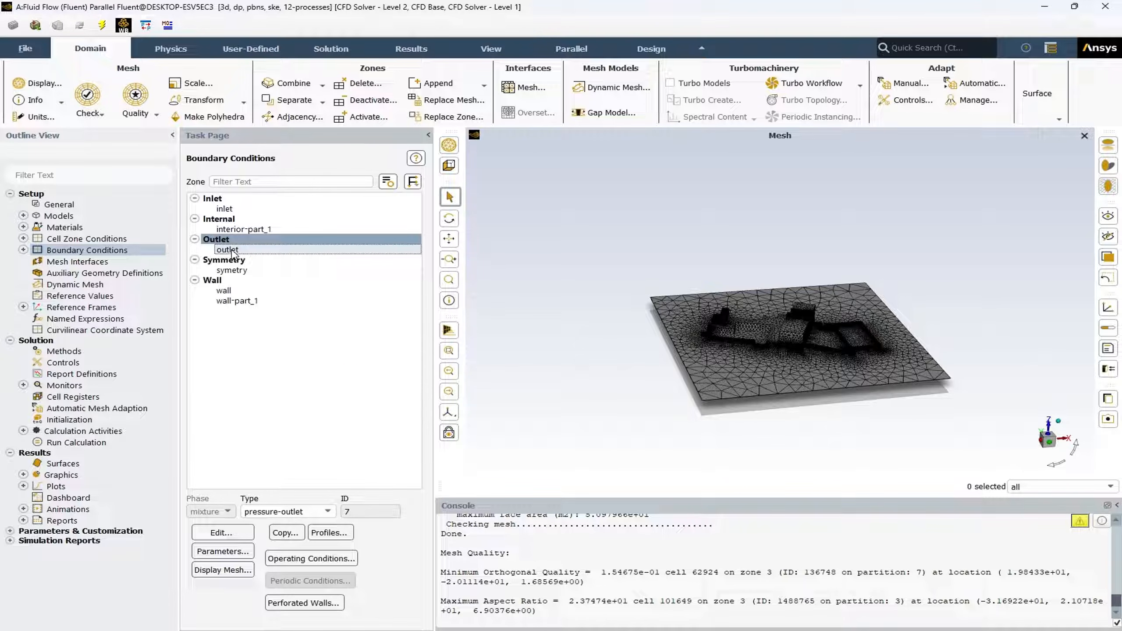
pyautogui.doubleClick(232, 250)
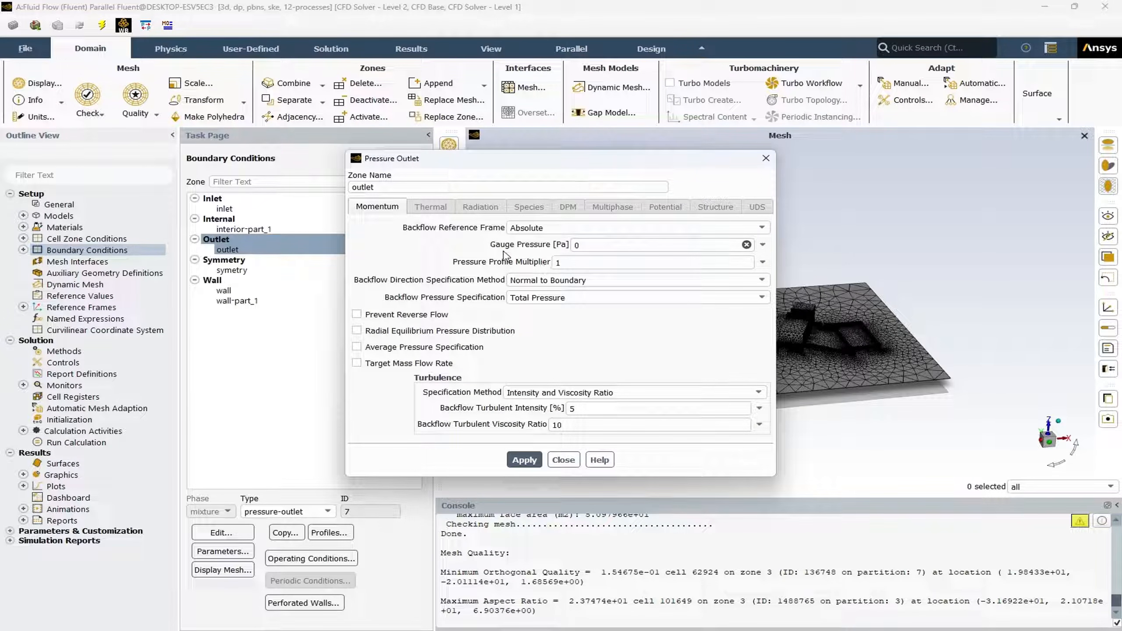
pyautogui.click(578, 246)
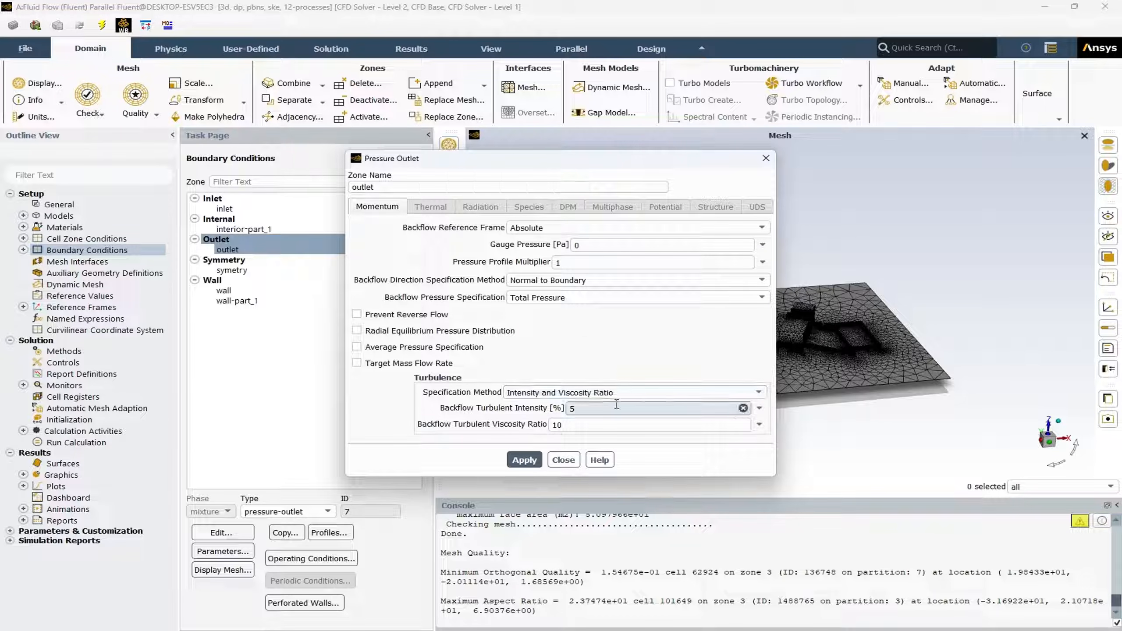
pyautogui.click(564, 460)
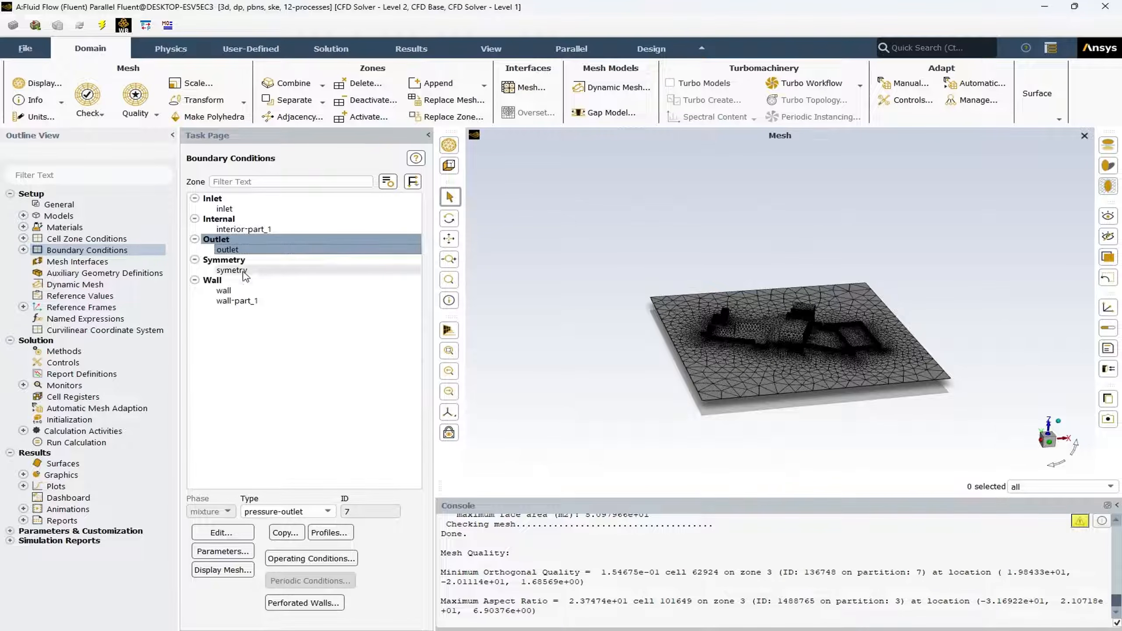
# Check the symetry zone, temporarily show its surface in the mesh display, then hide it and close the zone settings.
pyautogui.doubleClick(243, 271)
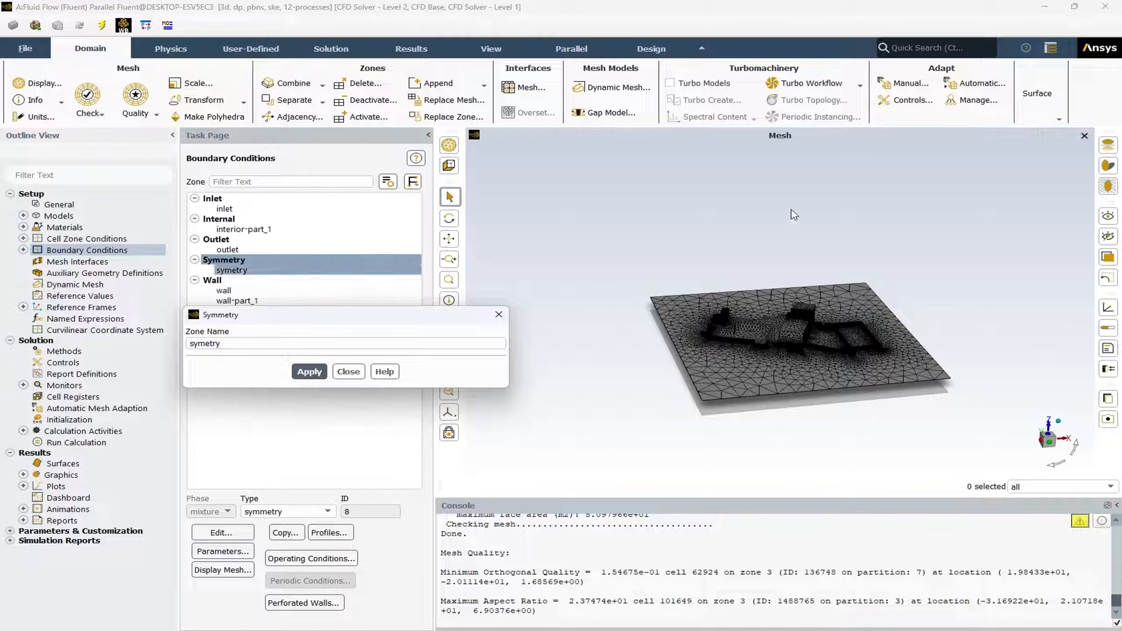
pyautogui.click(449, 145)
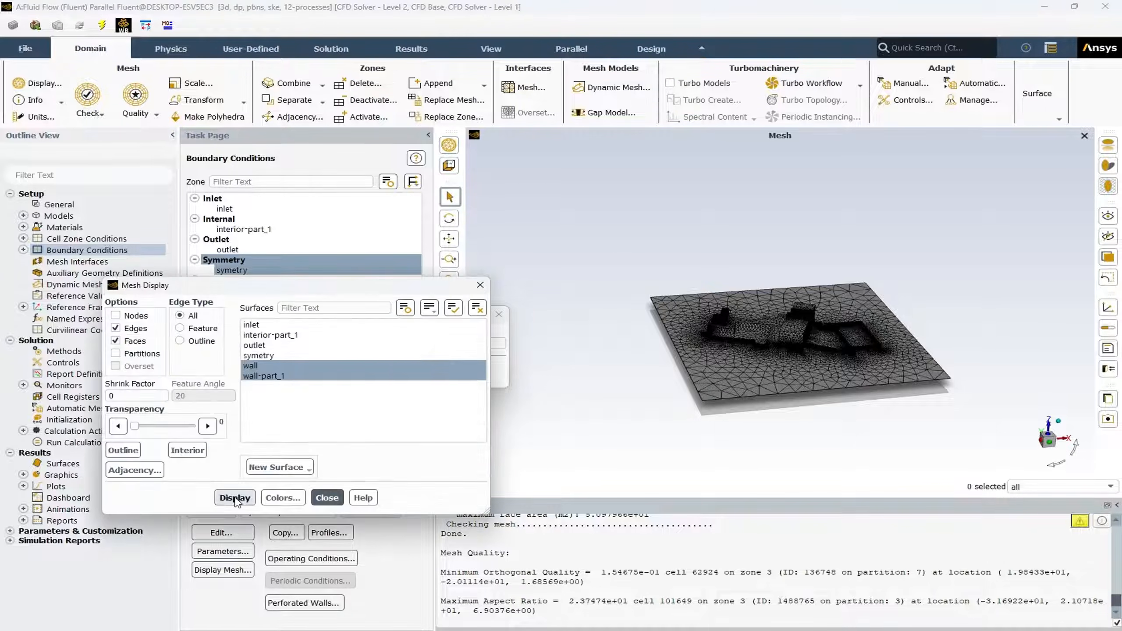
pyautogui.click(263, 355)
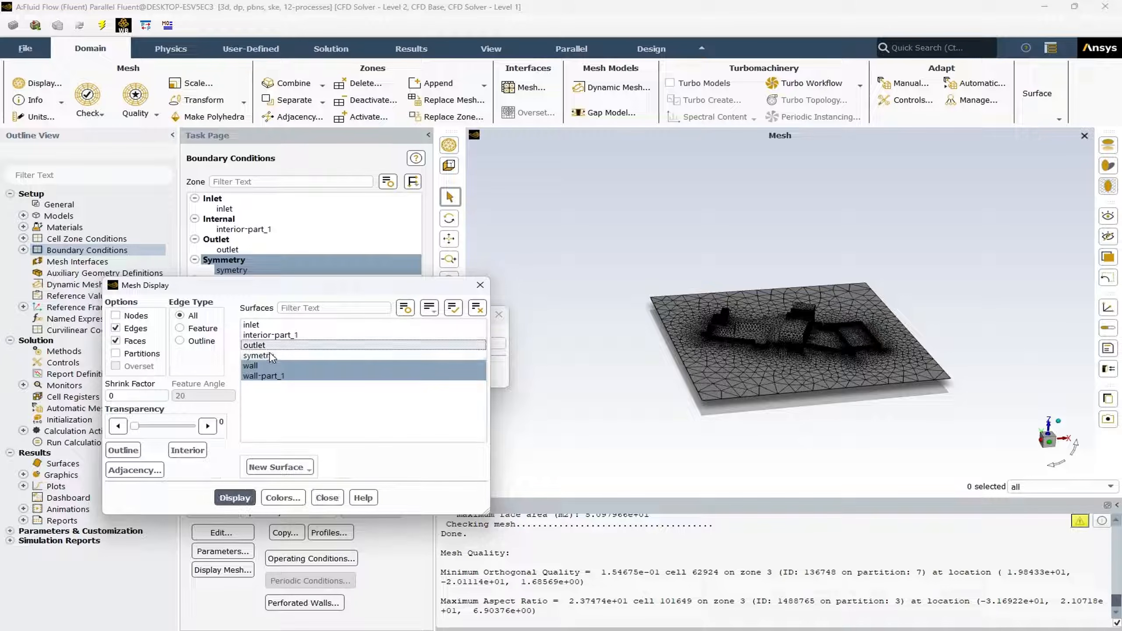
pyautogui.click(235, 497)
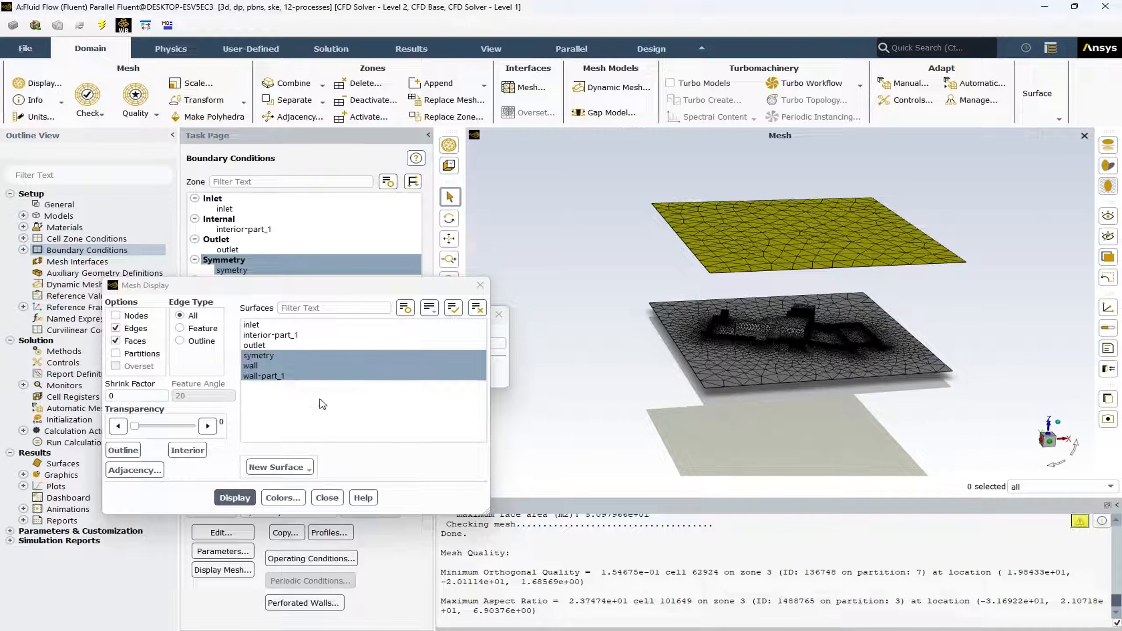
pyautogui.click(308, 366)
pyautogui.click(259, 356)
pyautogui.click(235, 498)
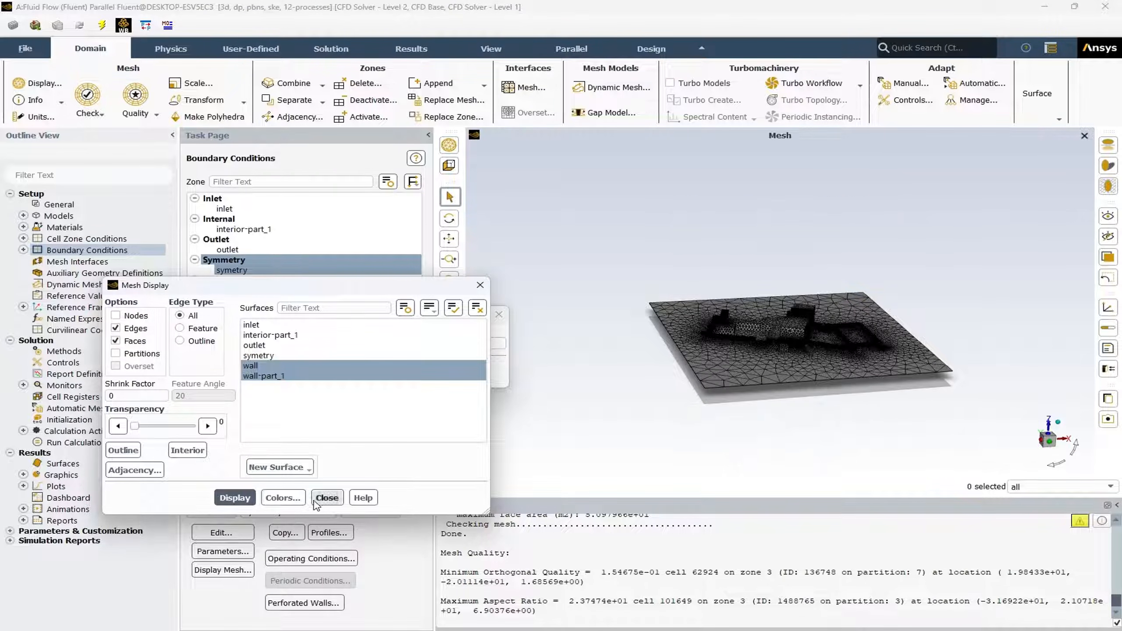
pyautogui.click(327, 497)
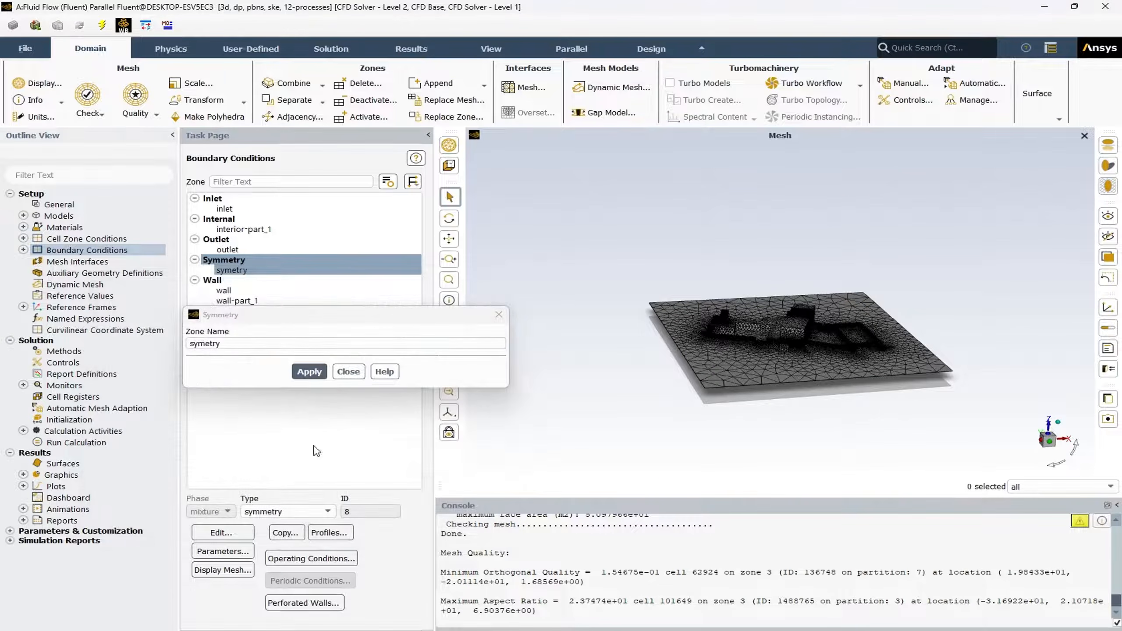
pyautogui.click(348, 372)
# Select the wall zone and display its mesh without wall-part_1, inspecting the surface from a higher angle.
pyautogui.click(245, 291)
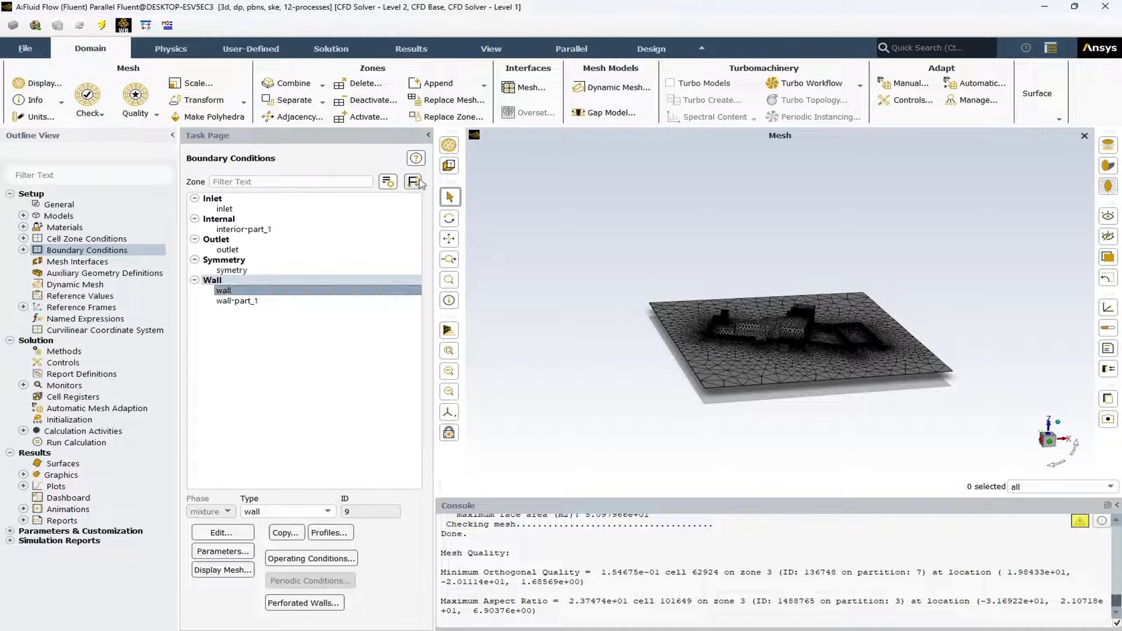
pyautogui.click(445, 148)
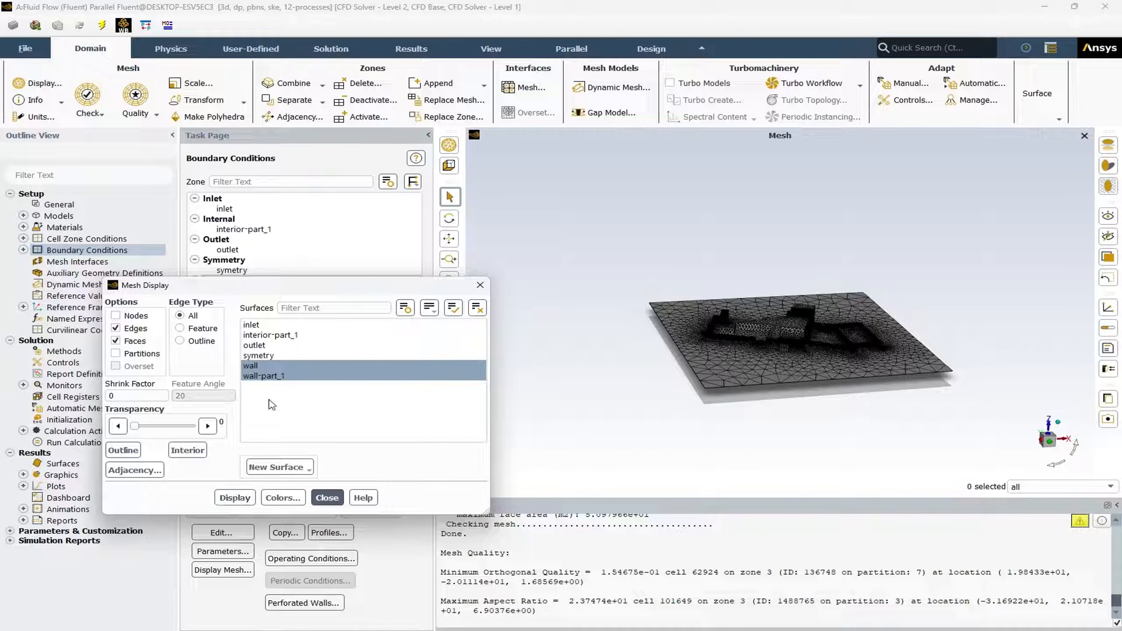
pyautogui.click(264, 376)
pyautogui.click(237, 503)
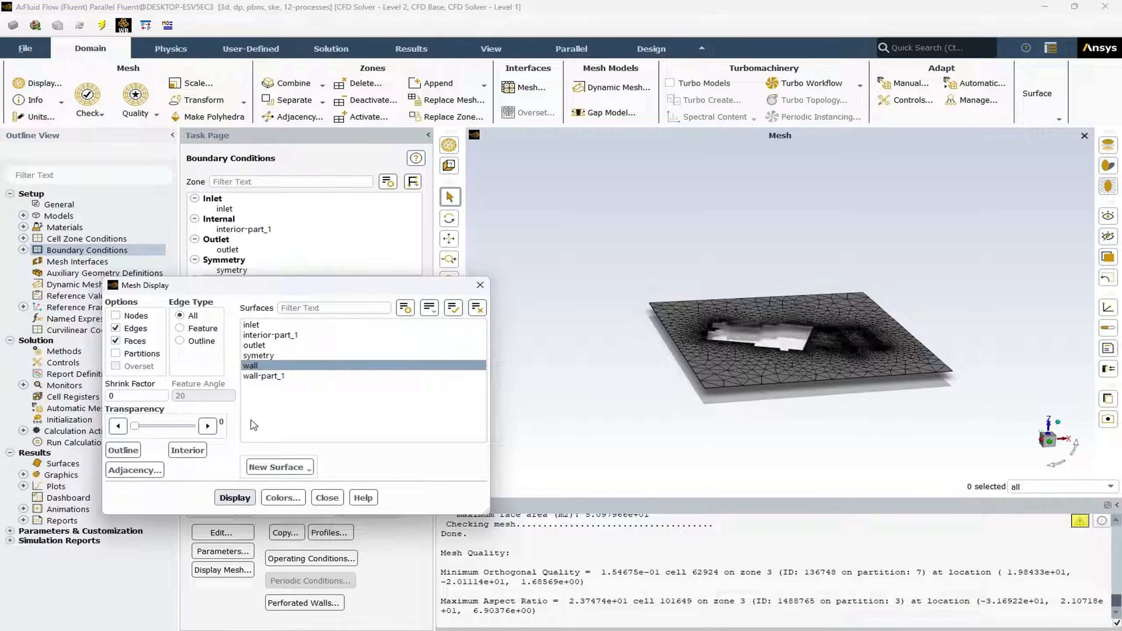
pyautogui.moveTo(779, 356); pyautogui.dragTo(745, 405, button='middle')
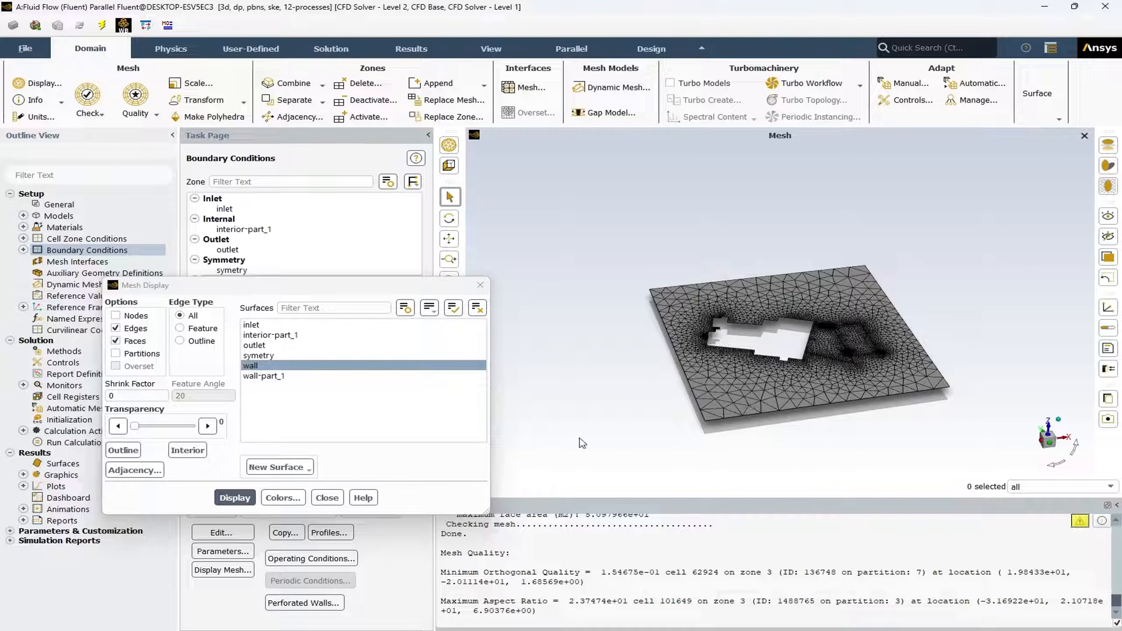
# Add wall-part_1 to the mesh display alongside wall, inspect both from another angle, and close the wall zone settings.
pyautogui.click(266, 376)
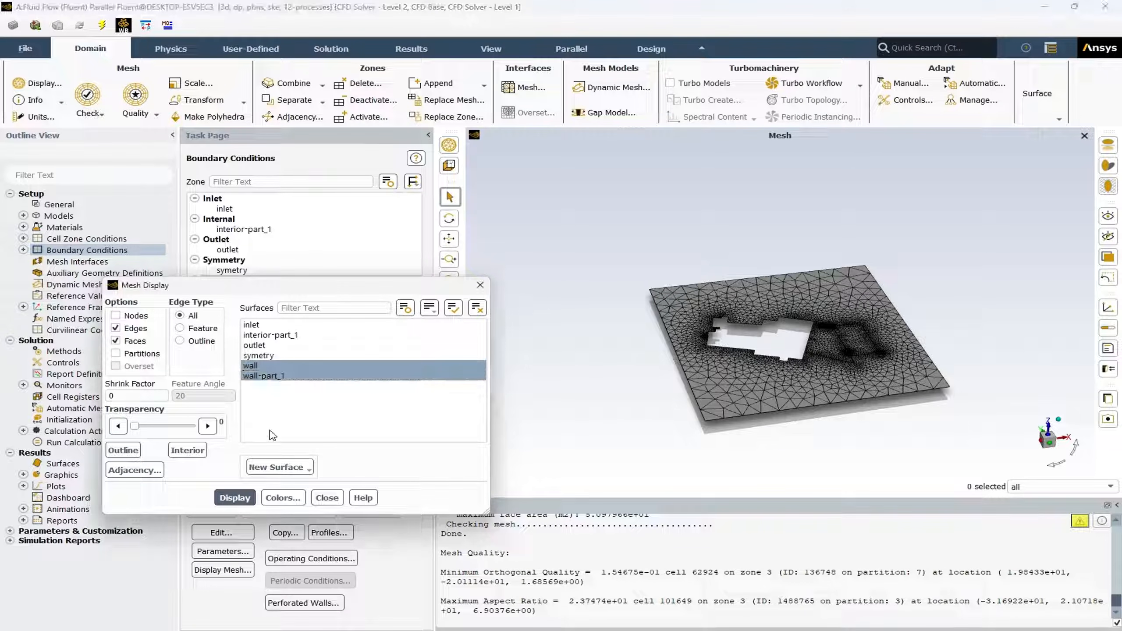
pyautogui.click(234, 497)
pyautogui.moveTo(840, 372); pyautogui.dragTo(903, 357, button='middle')
pyautogui.click(327, 498)
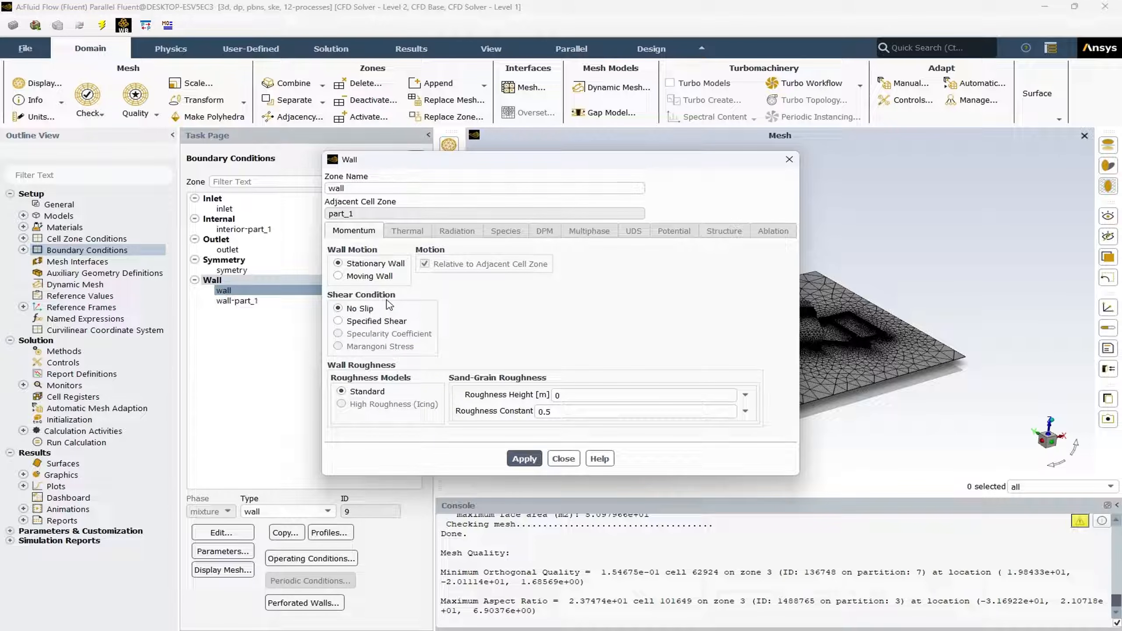
pyautogui.click(565, 457)
# Review the wall motion, shear condition and roughness settings of the wall-part_1 zone, then close them.
pyautogui.click(239, 301)
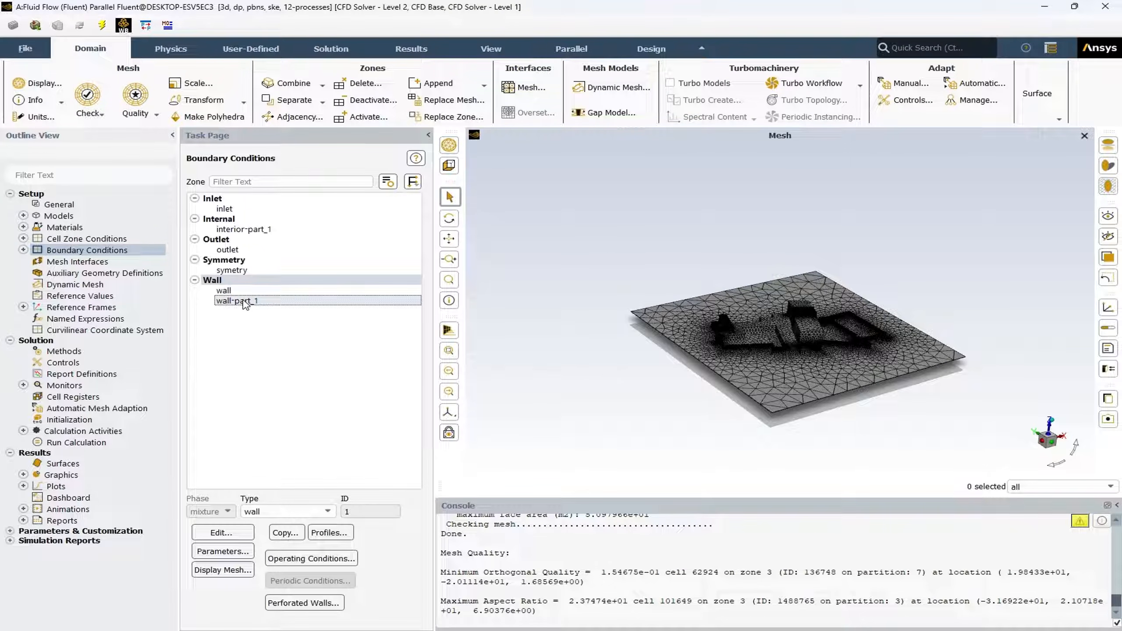
pyautogui.doubleClick(246, 301)
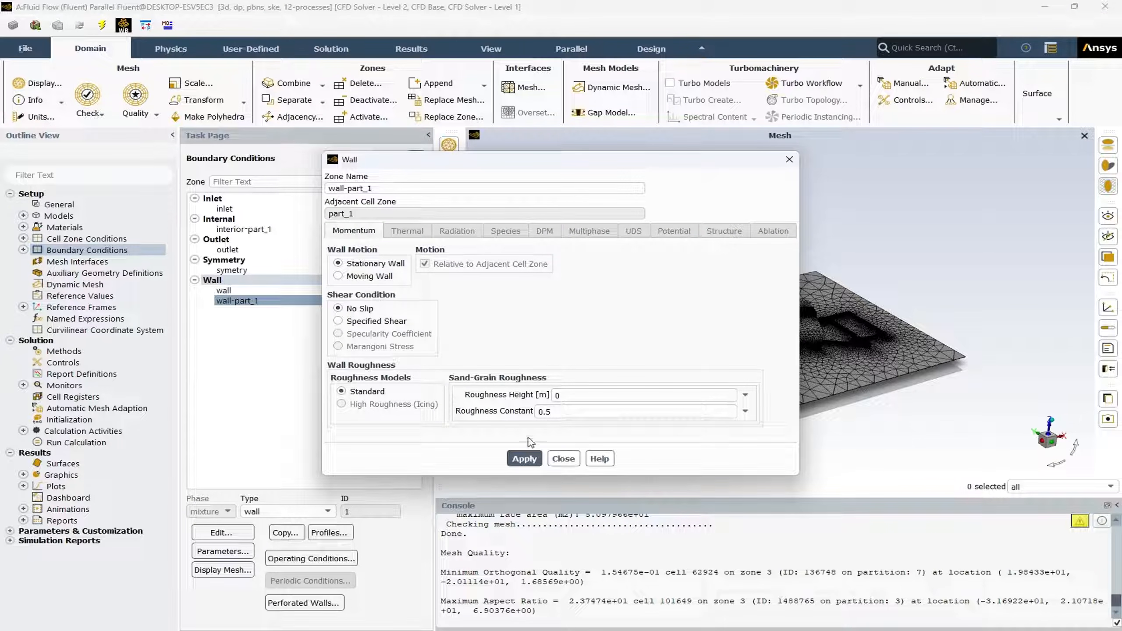
pyautogui.click(558, 459)
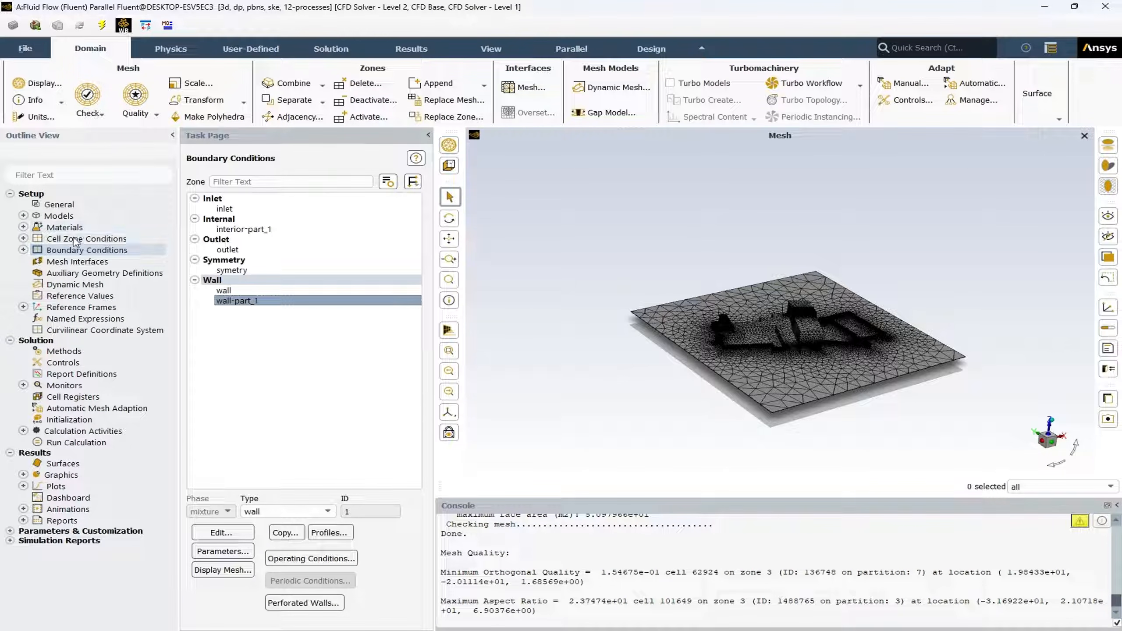
# Collapse the setup branch and check the available flux types in the solution methods without changing the selection.
pyautogui.click(9, 193)
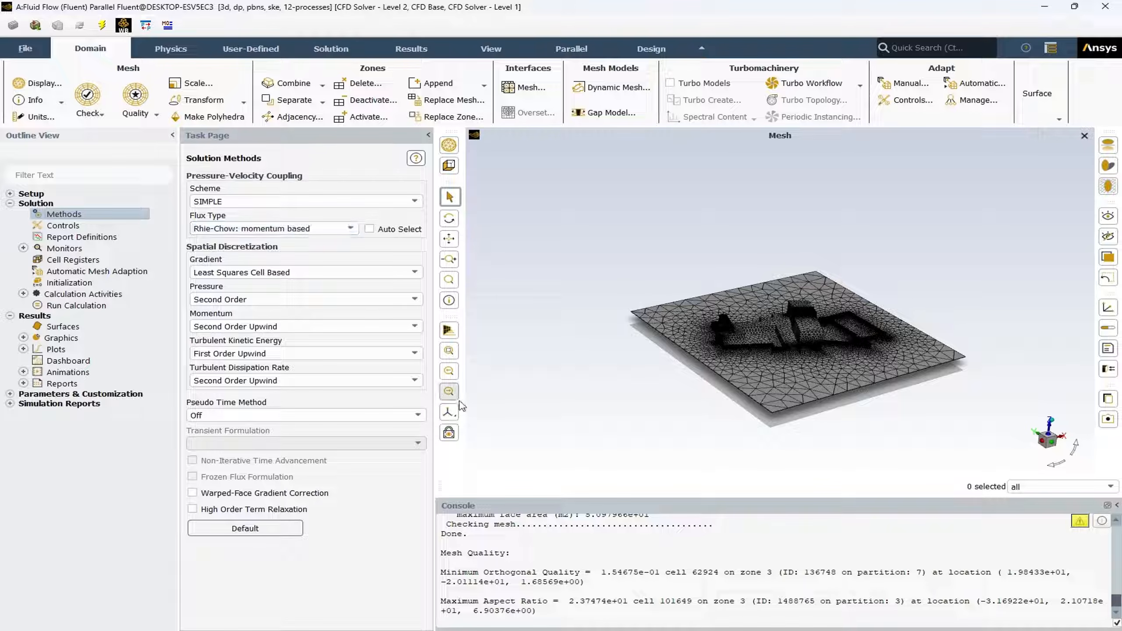
pyautogui.click(312, 229)
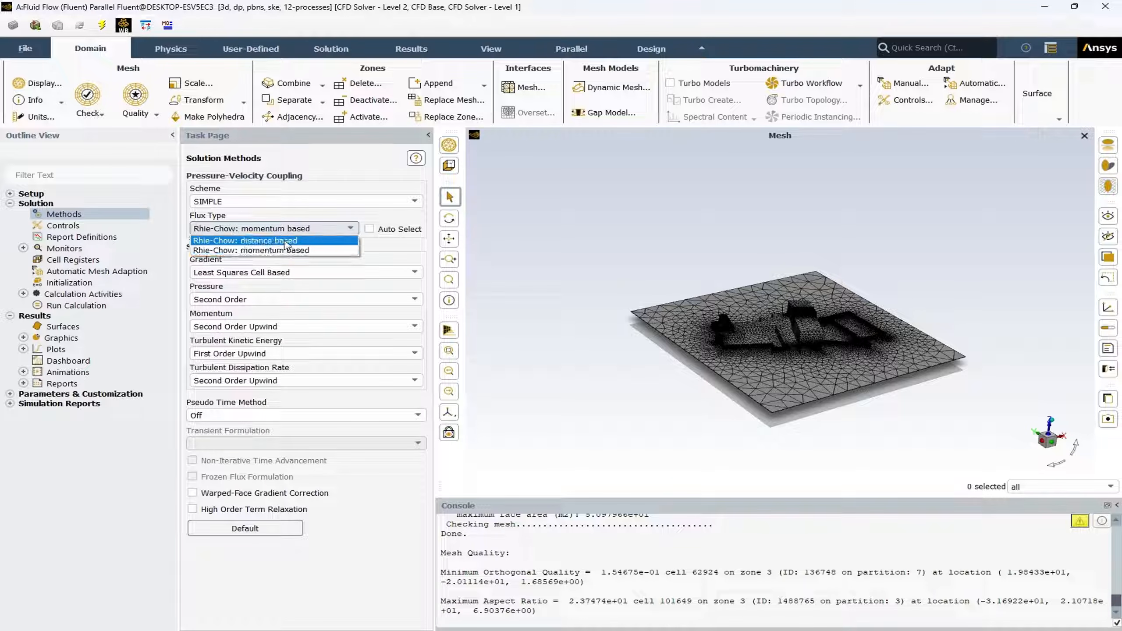
pyautogui.click(387, 246)
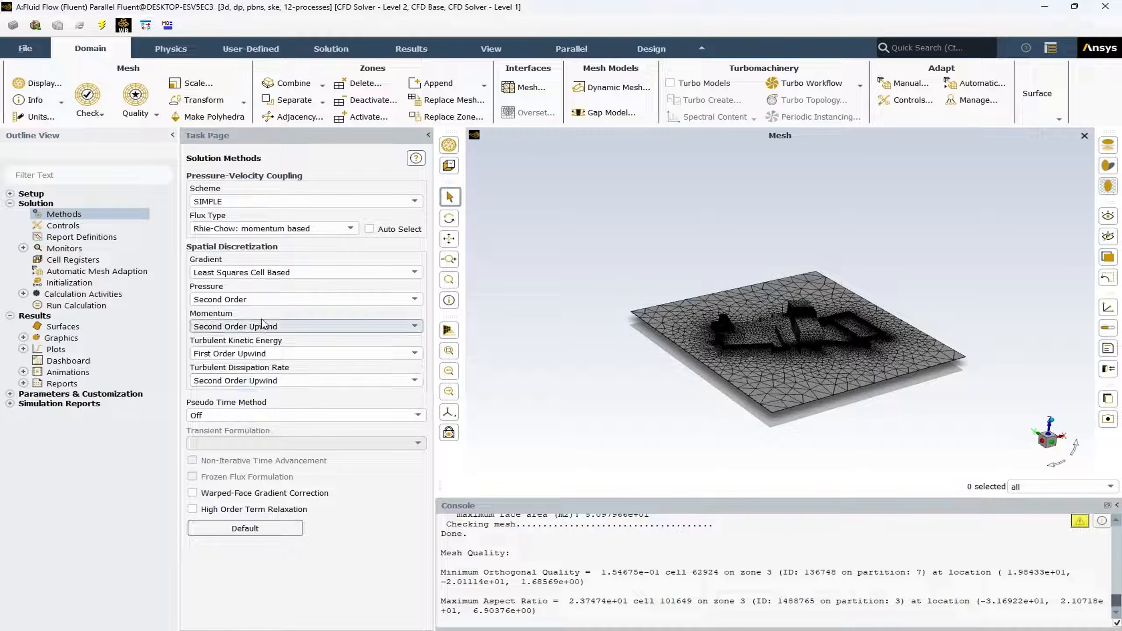
# Look through the available spatial discretization schemes for pressure and momentum.
pyautogui.click(250, 300)
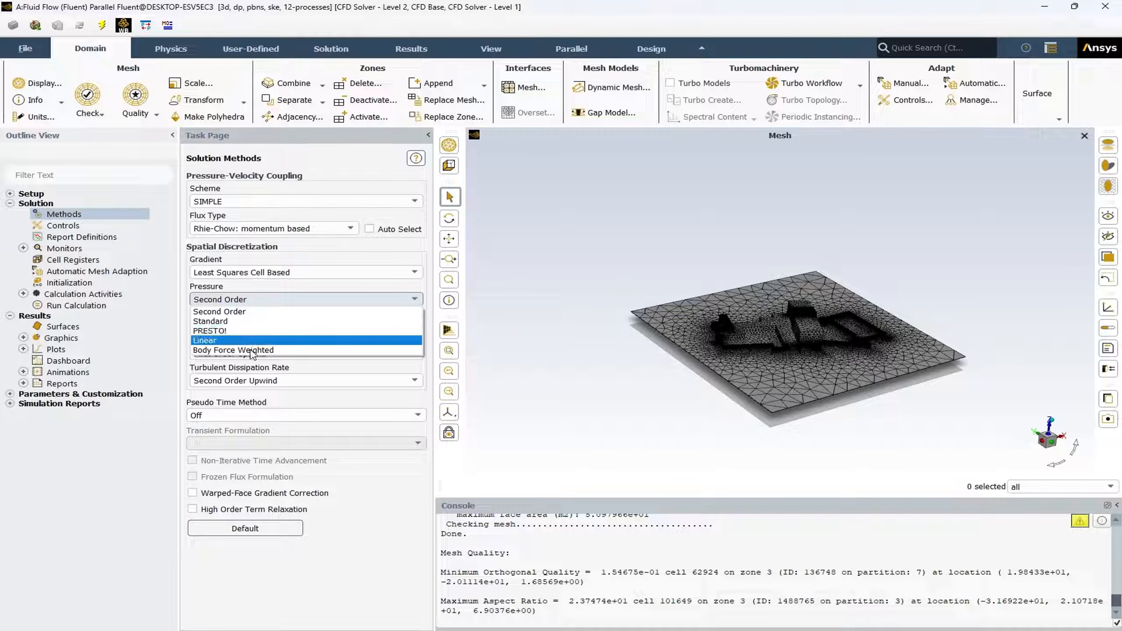
pyautogui.click(263, 373)
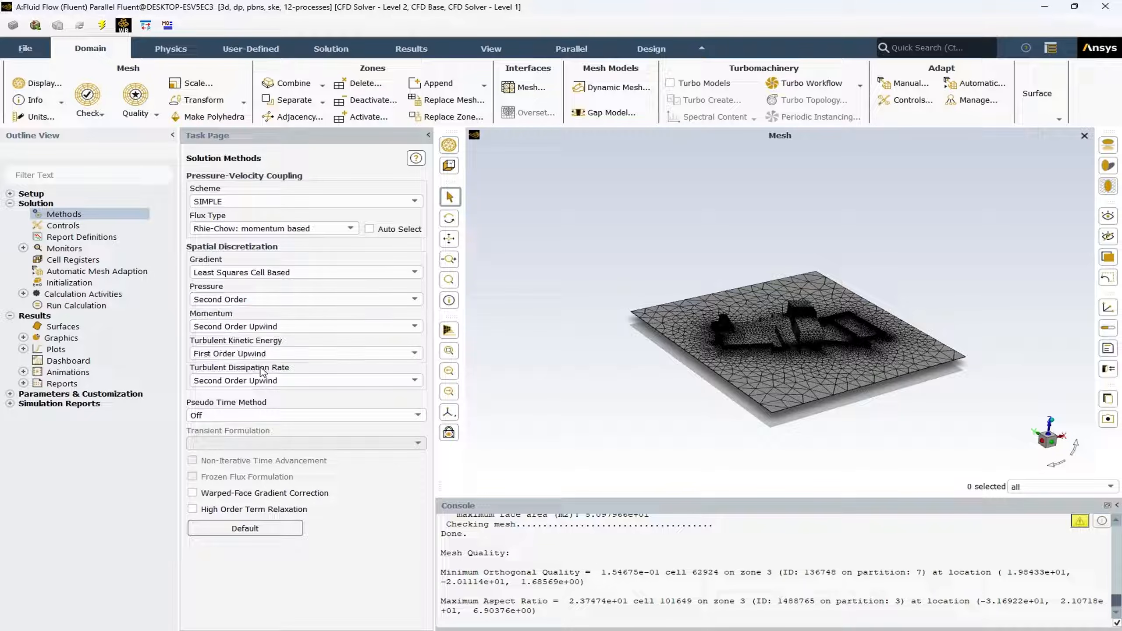
pyautogui.click(239, 327)
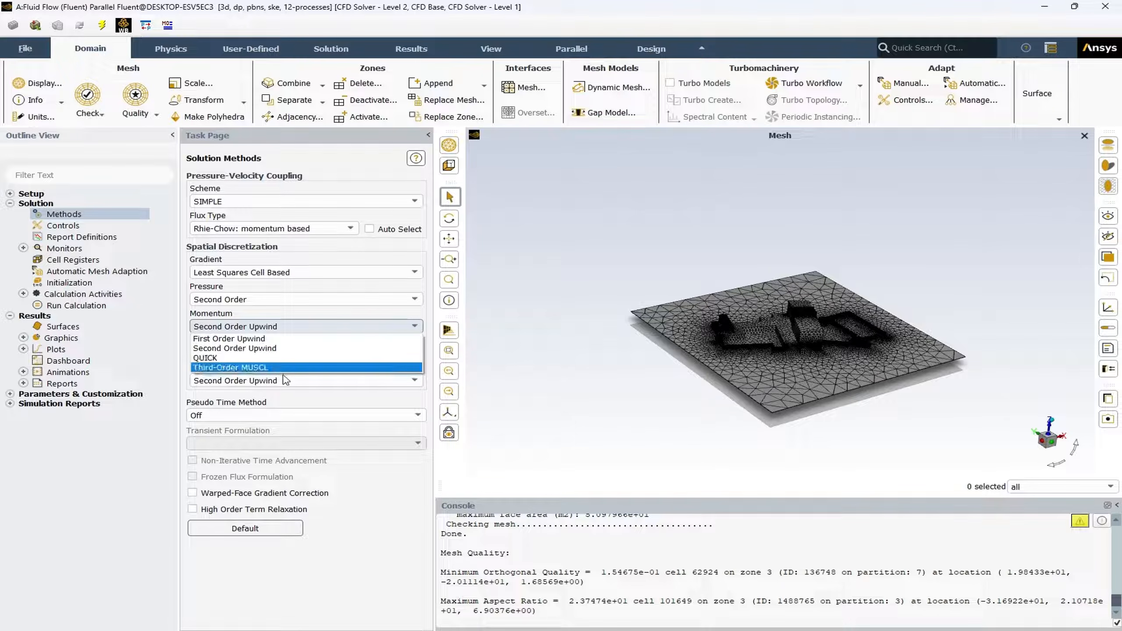
pyautogui.click(292, 391)
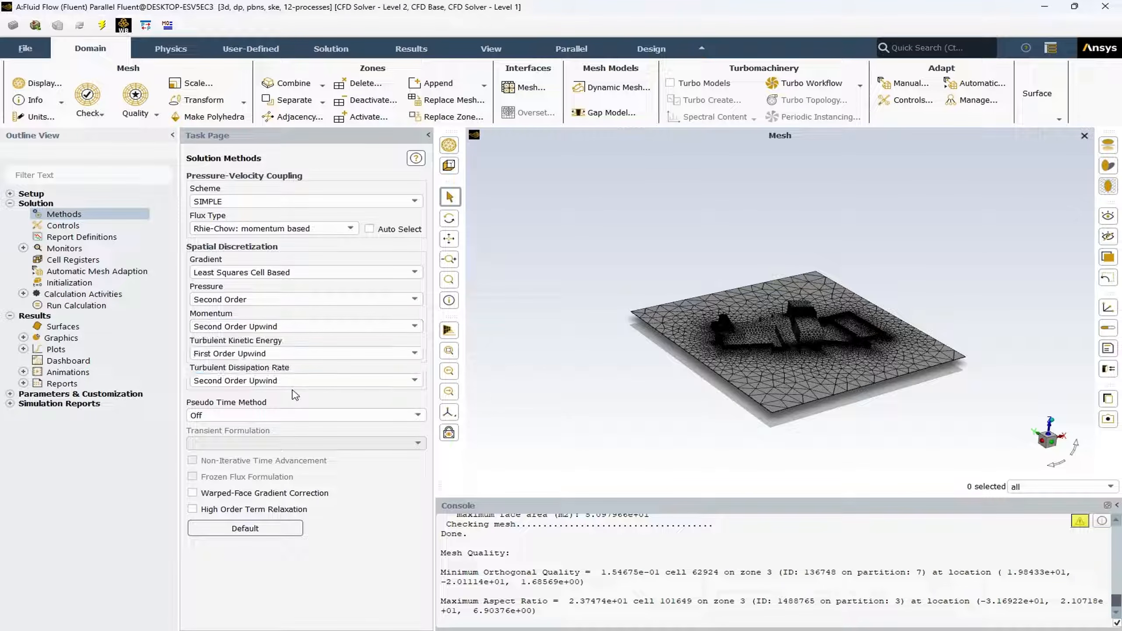
# Check the turbulent dissipation rate schemes and set the turbulent kinetic energy discretization to Second Order Upwind.
pyautogui.click(261, 356)
pyautogui.click(261, 364)
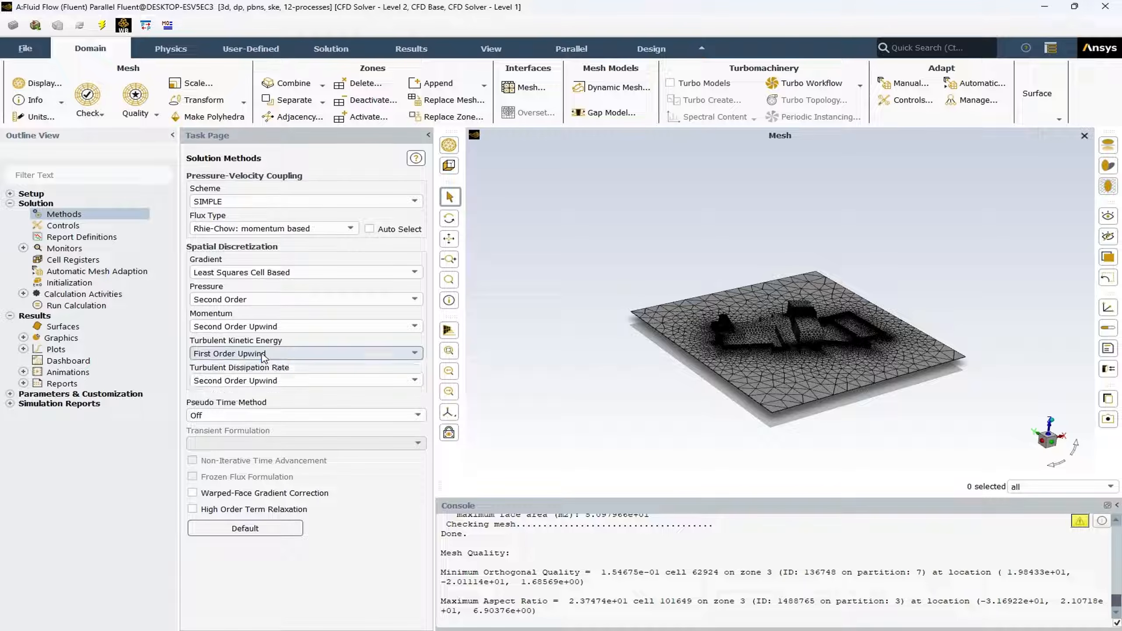
pyautogui.click(273, 380)
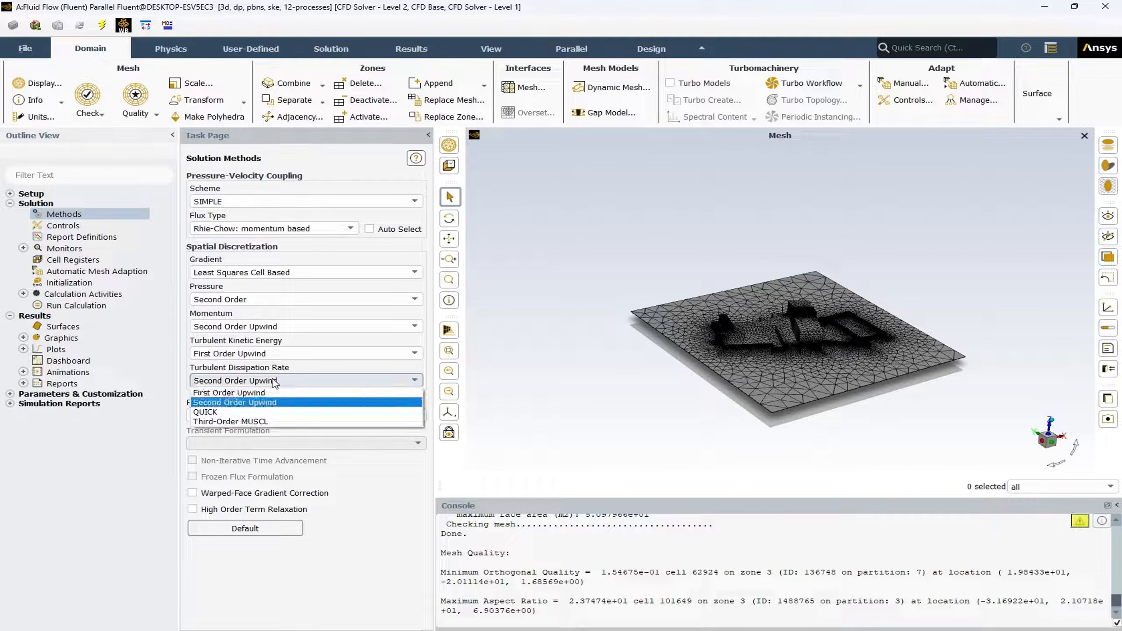
pyautogui.click(303, 372)
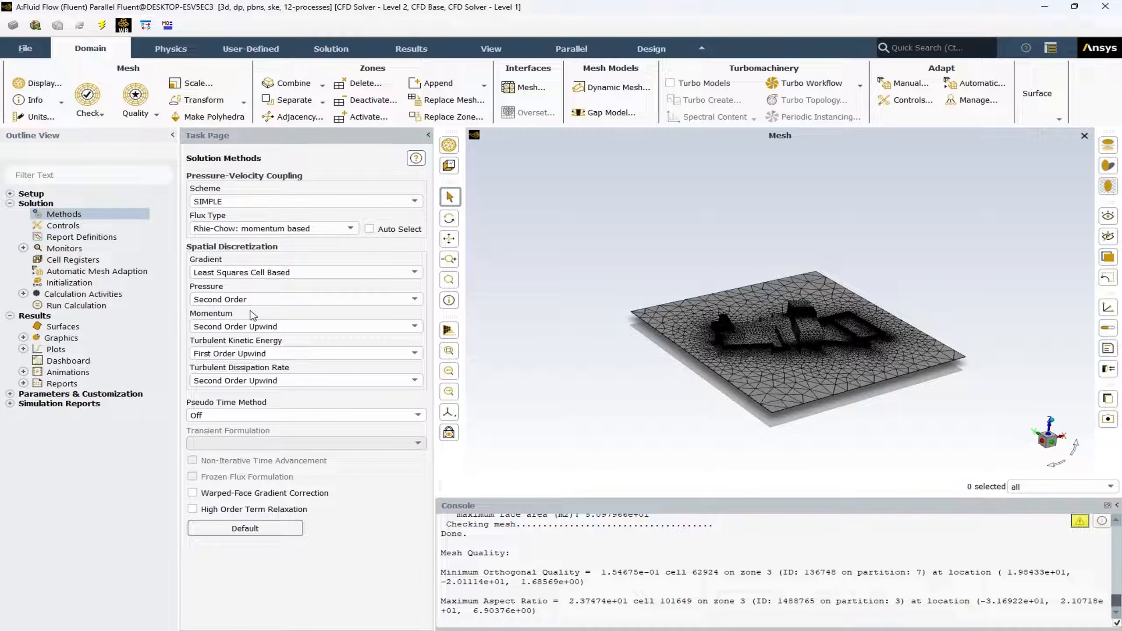
pyautogui.click(231, 354)
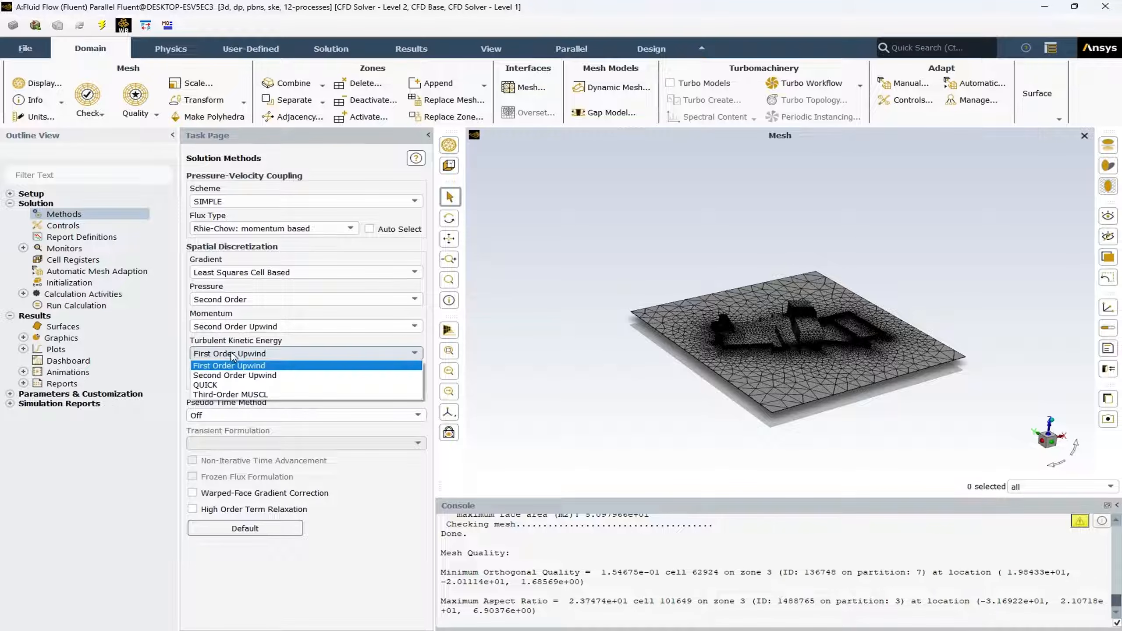
pyautogui.click(234, 376)
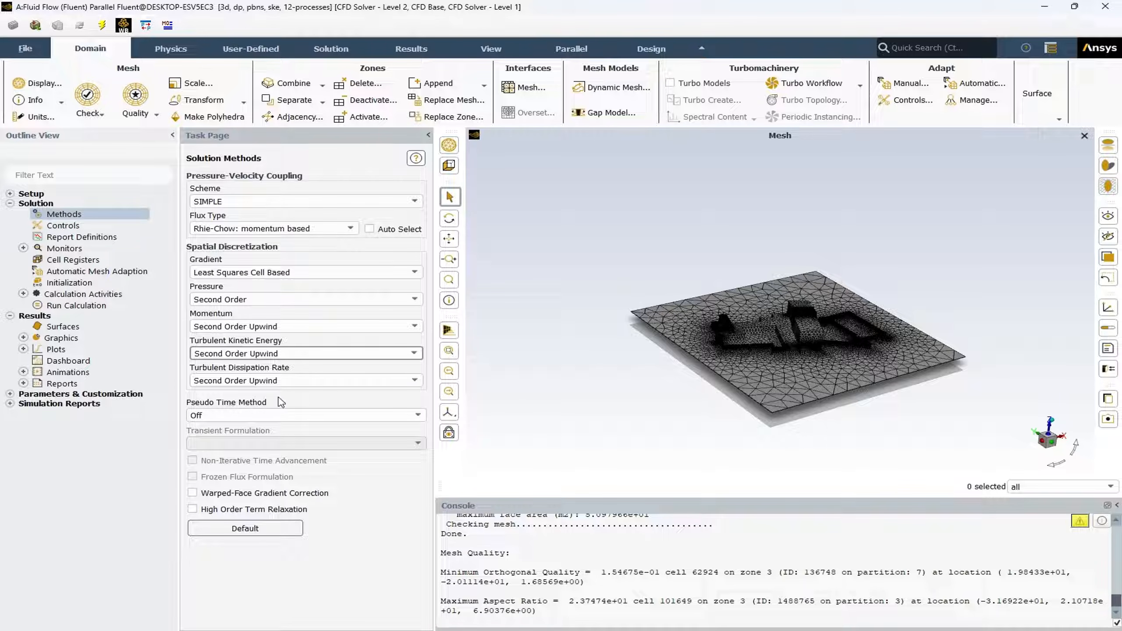
# Review the under-relaxation factors and the surface report types available for a new report definition.
pyautogui.click(67, 226)
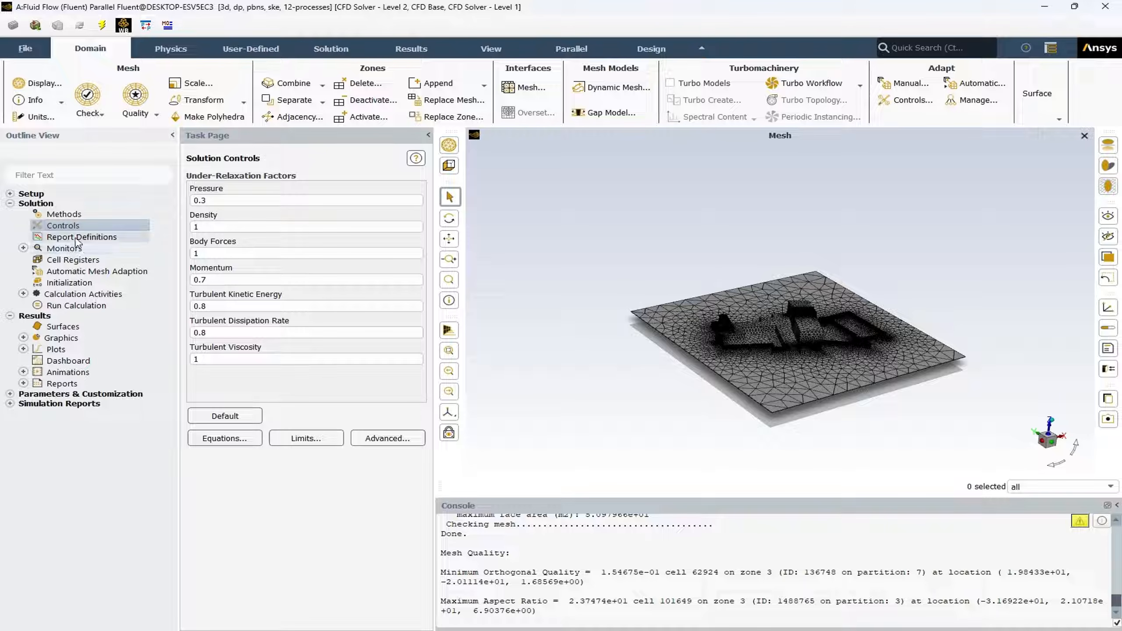
pyautogui.rightClick(76, 238)
pyautogui.moveTo(131, 312)
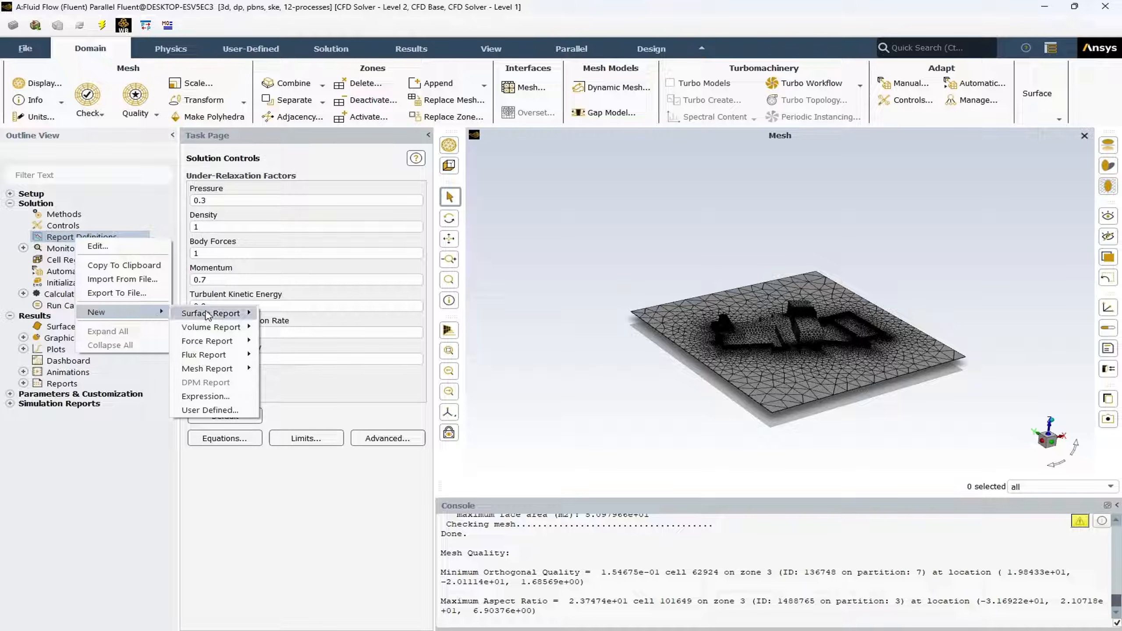
pyautogui.moveTo(218, 315)
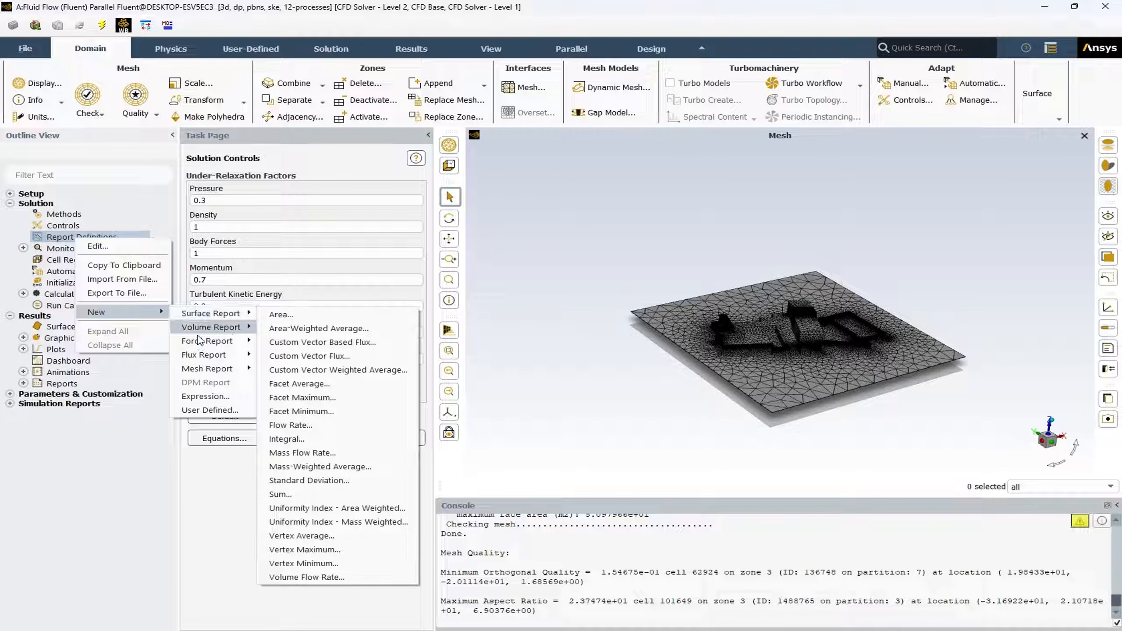
pyautogui.click(139, 443)
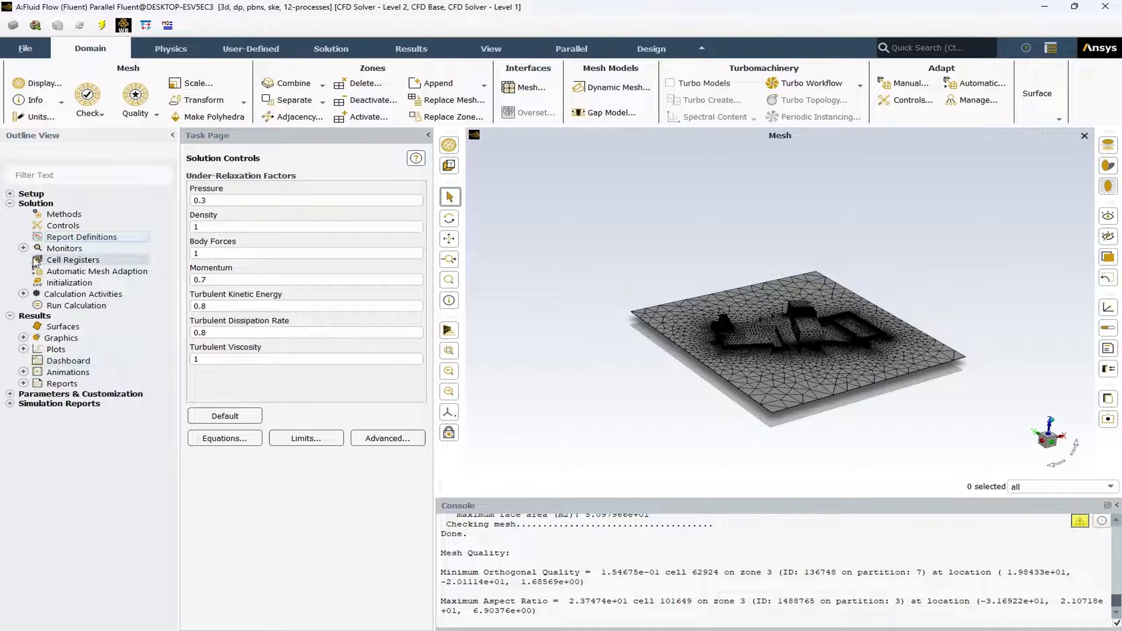
# Review the residual monitor options and absolute convergence criteria, then accept them and collapse the monitors.
pyautogui.click(22, 248)
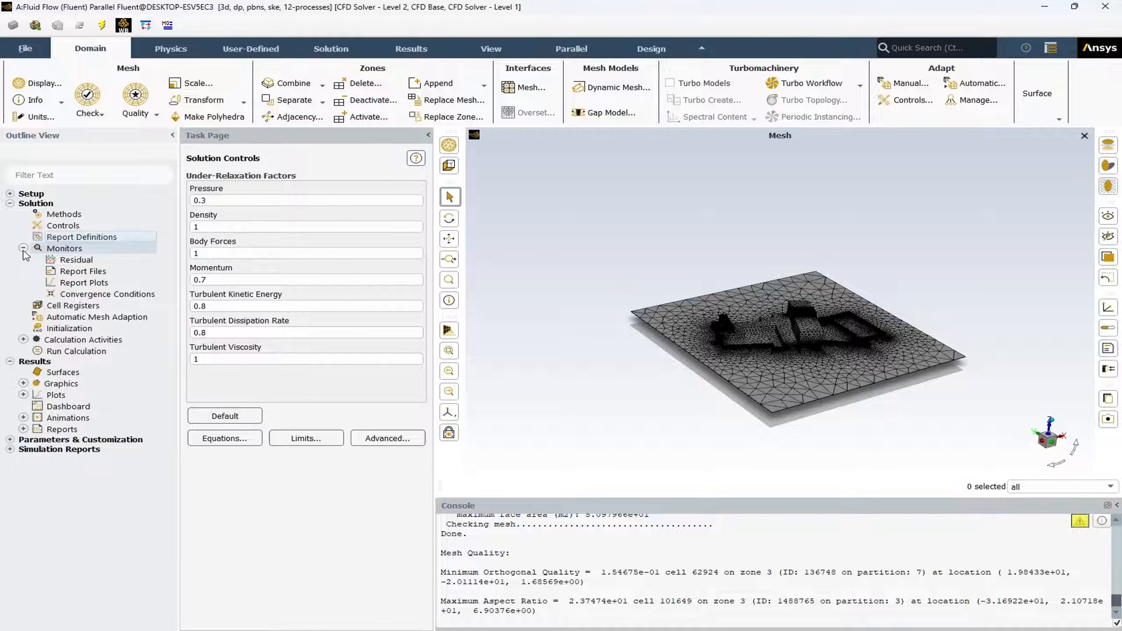
pyautogui.doubleClick(76, 260)
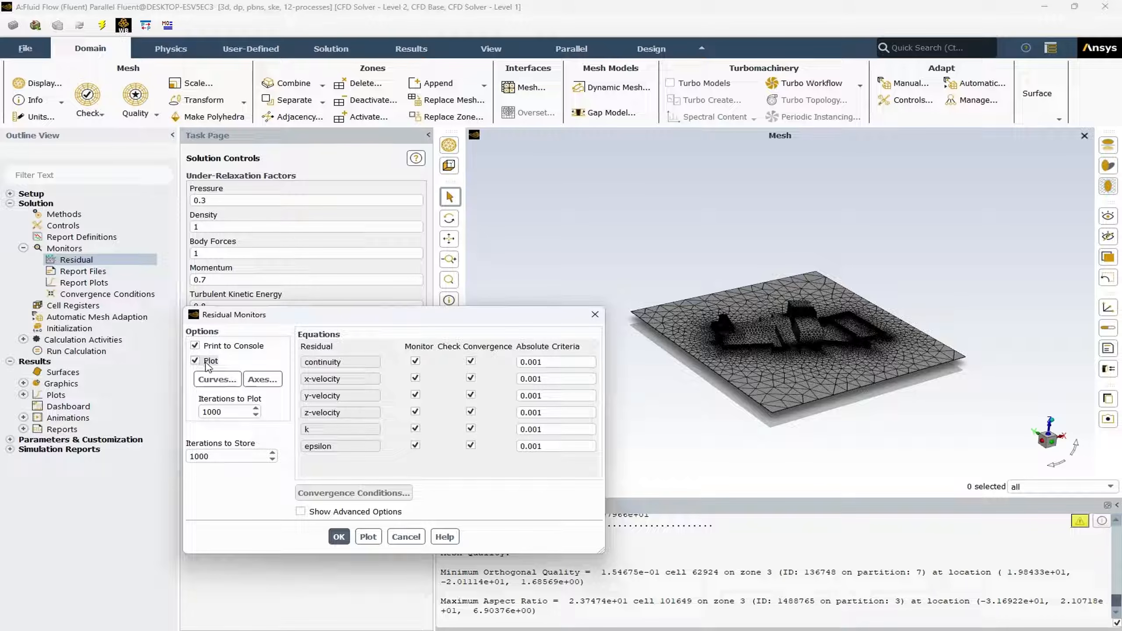
pyautogui.click(339, 536)
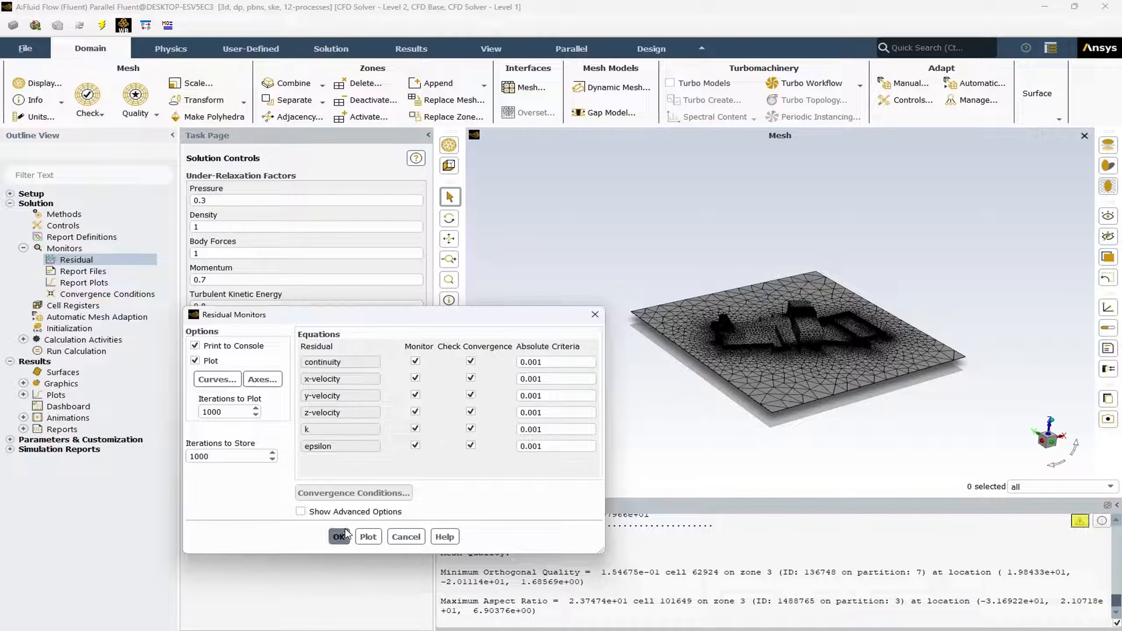
pyautogui.click(23, 247)
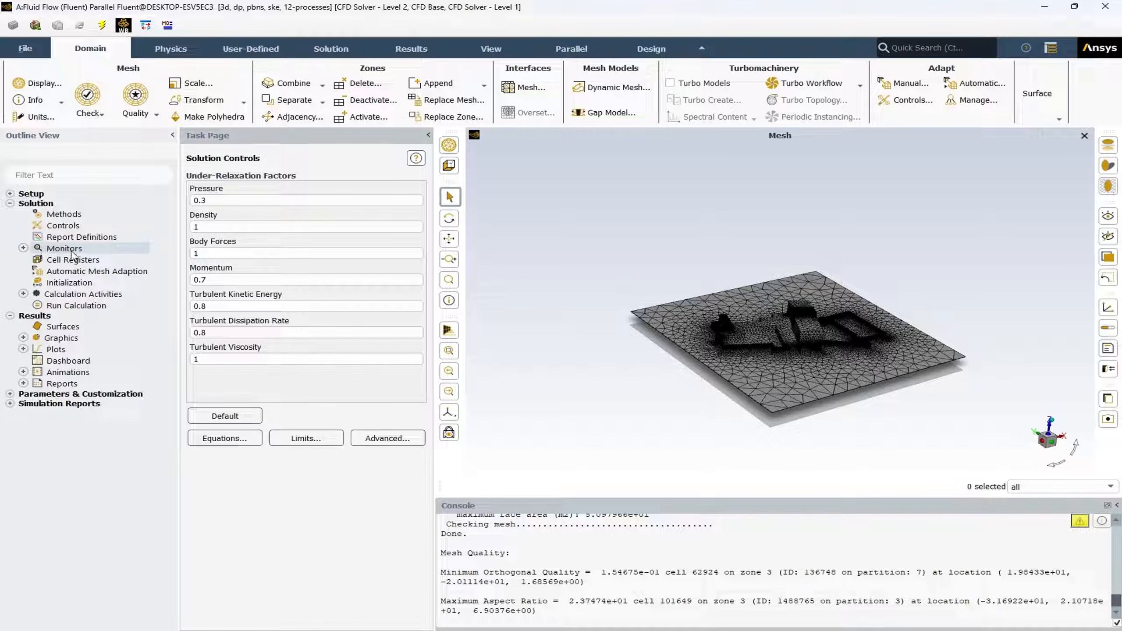
# Compute the standard initialization values from the inlet, inspect the mesh orientation, and open the run calculation settings.
pyautogui.click(68, 282)
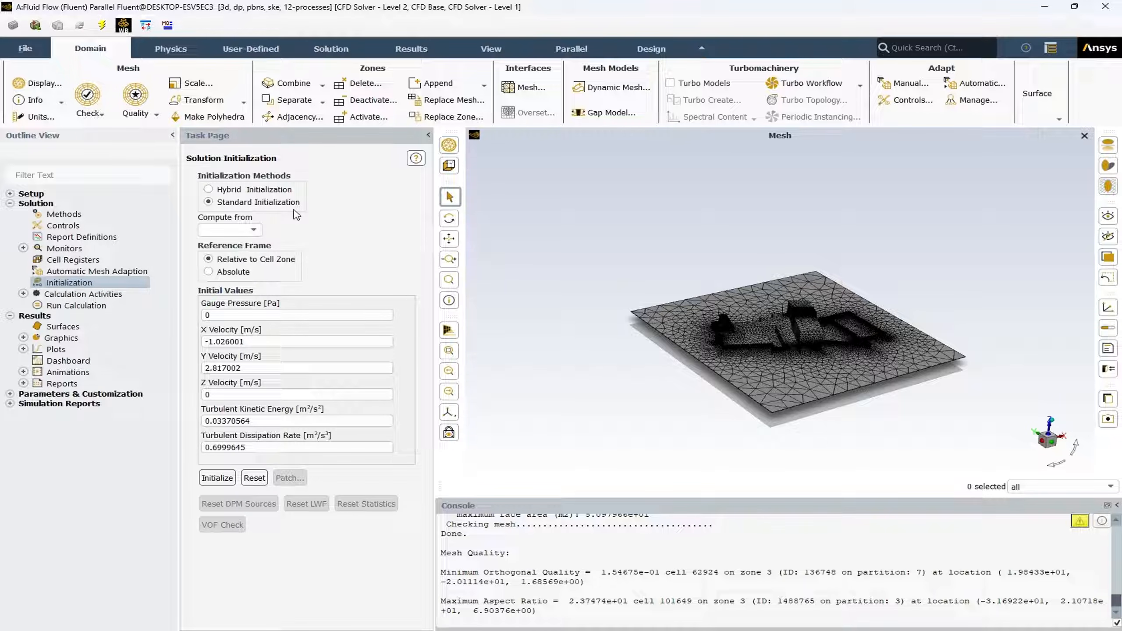
pyautogui.click(254, 230)
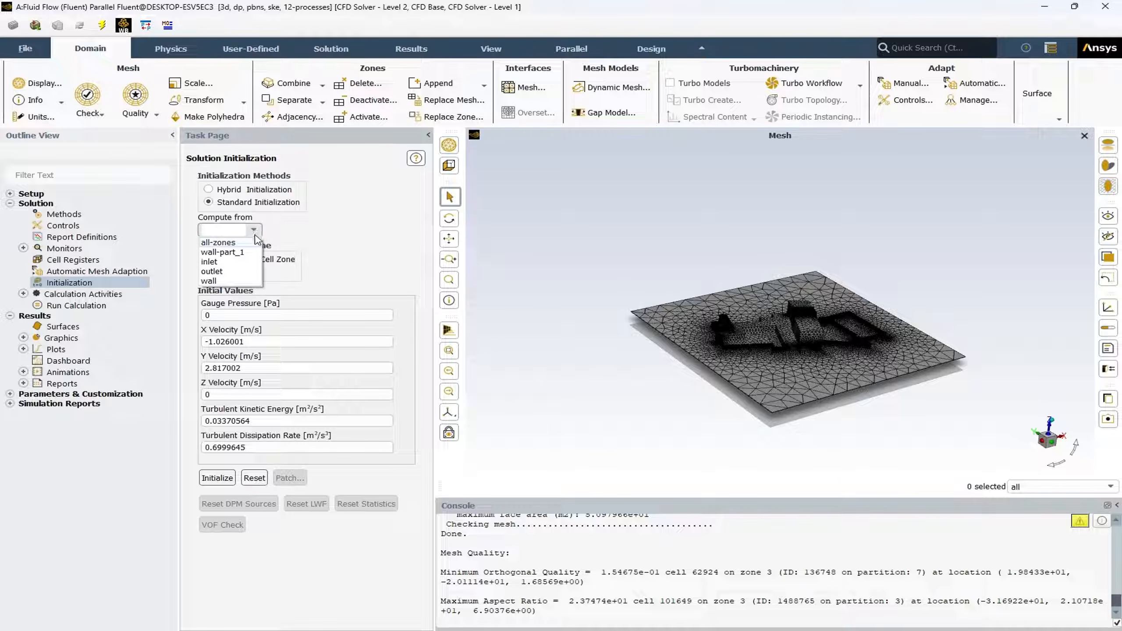
pyautogui.click(210, 262)
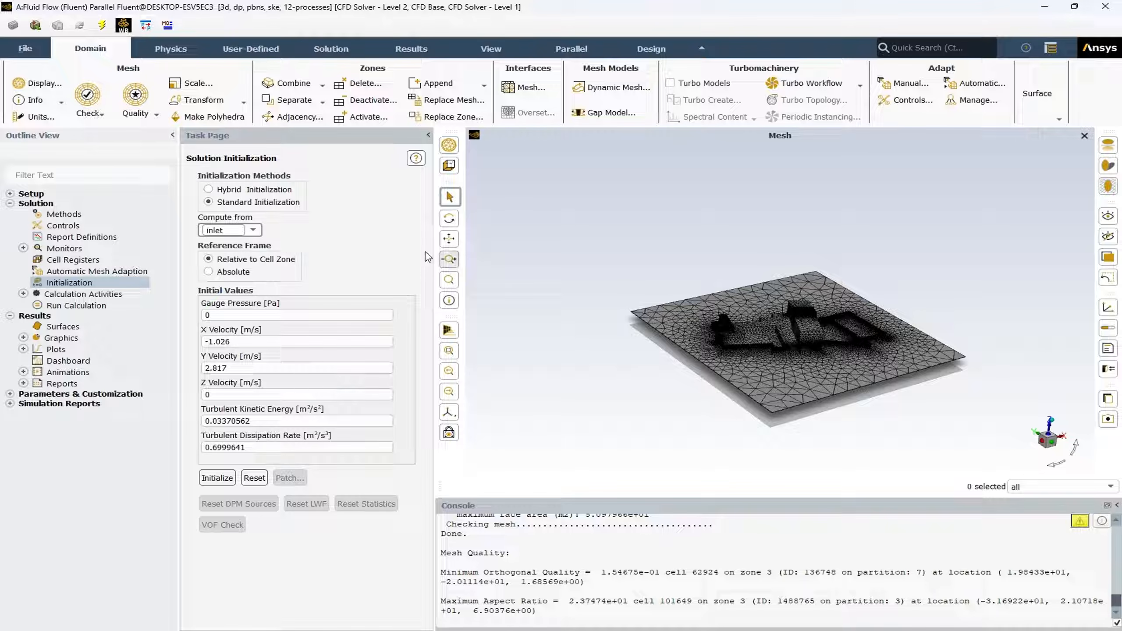
pyautogui.moveTo(771, 280); pyautogui.dragTo(799, 320)
pyautogui.moveTo(797, 316); pyautogui.dragTo(786, 299, button='middle')
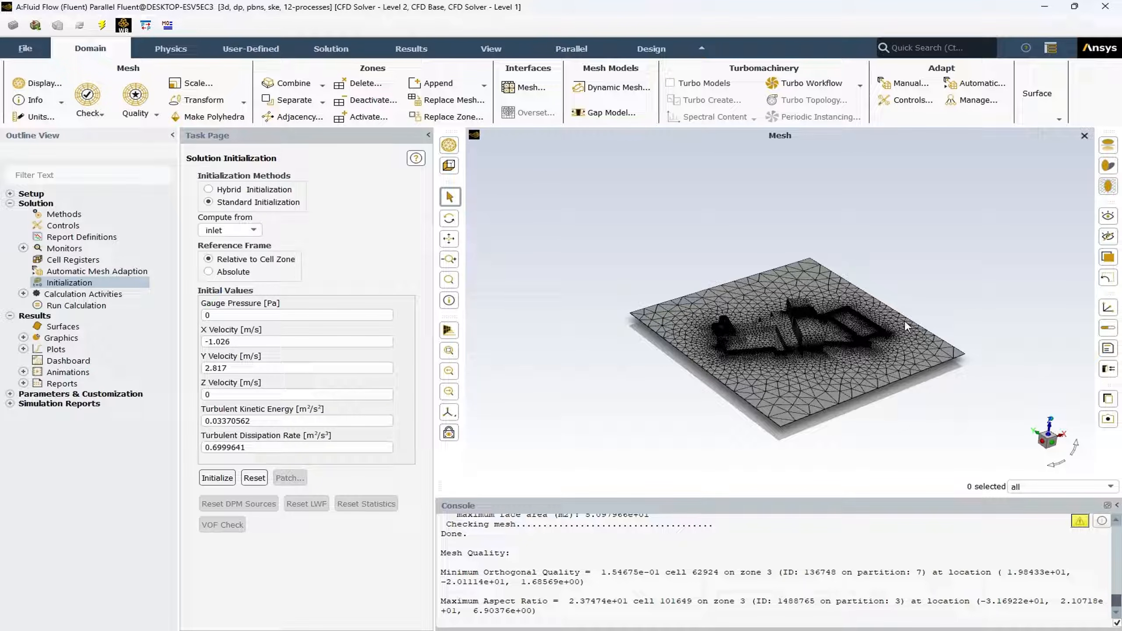
pyautogui.moveTo(873, 368); pyautogui.dragTo(844, 349, button='middle')
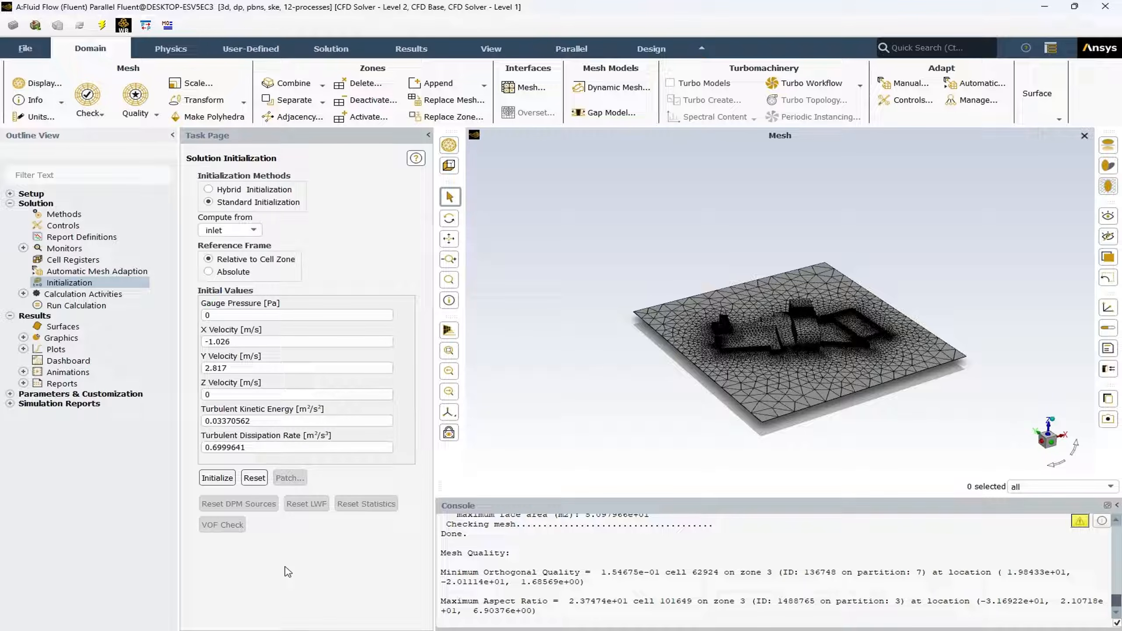
pyautogui.click(84, 309)
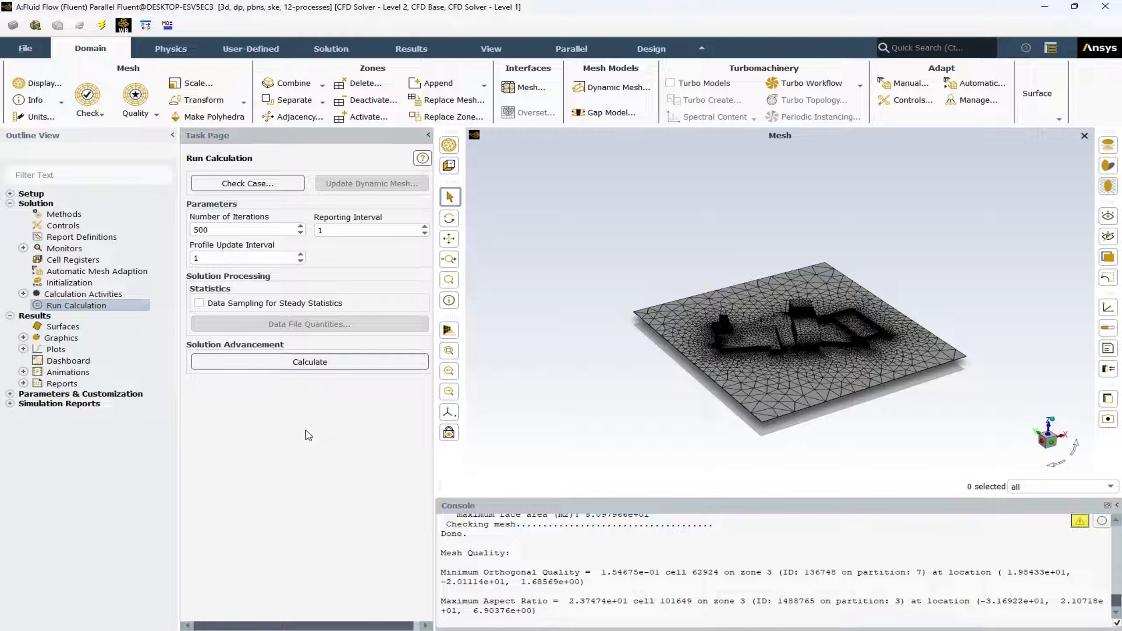
# Display the saved contour-1 plot of static pressure on the wall and wall-part_1 surfaces.
pyautogui.click(10, 203)
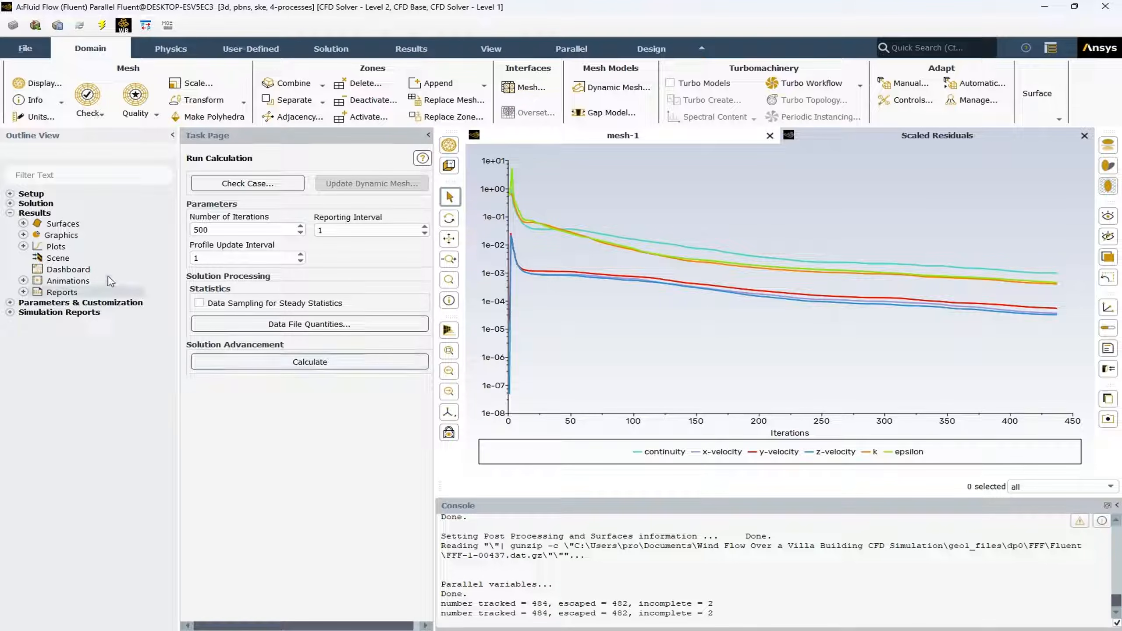
pyautogui.click(24, 235)
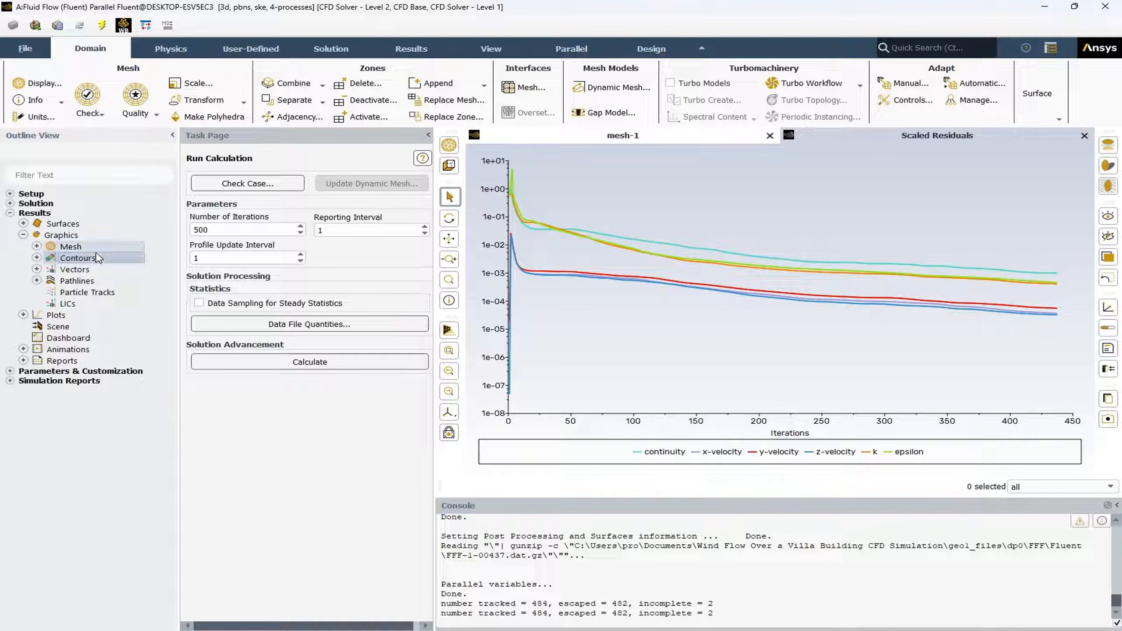
pyautogui.click(37, 258)
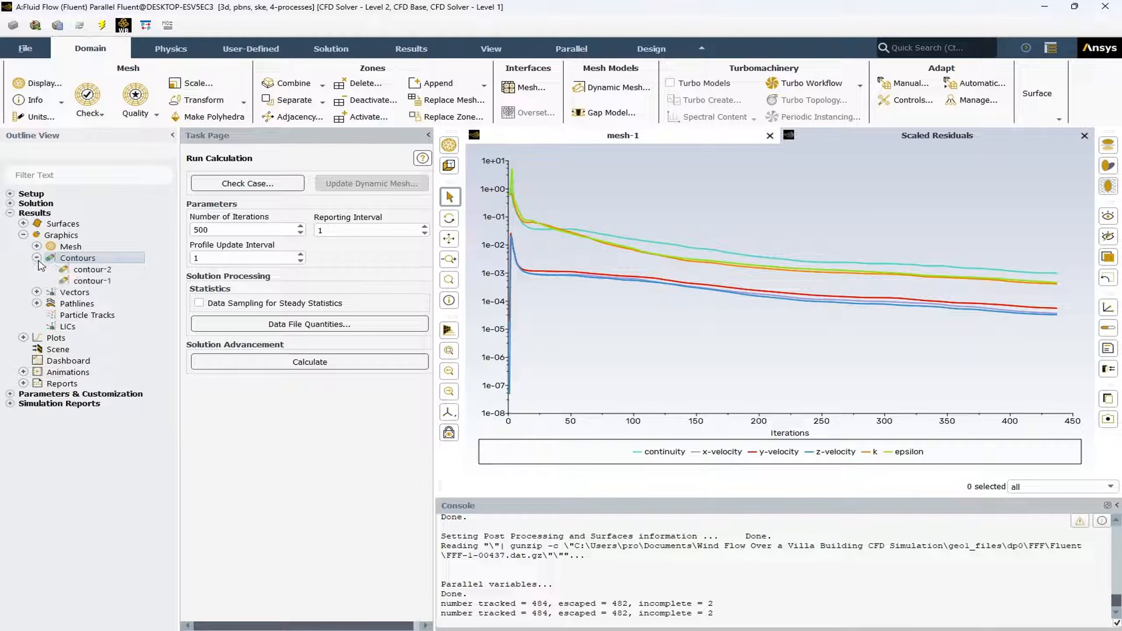
pyautogui.click(91, 285)
pyautogui.doubleClick(90, 281)
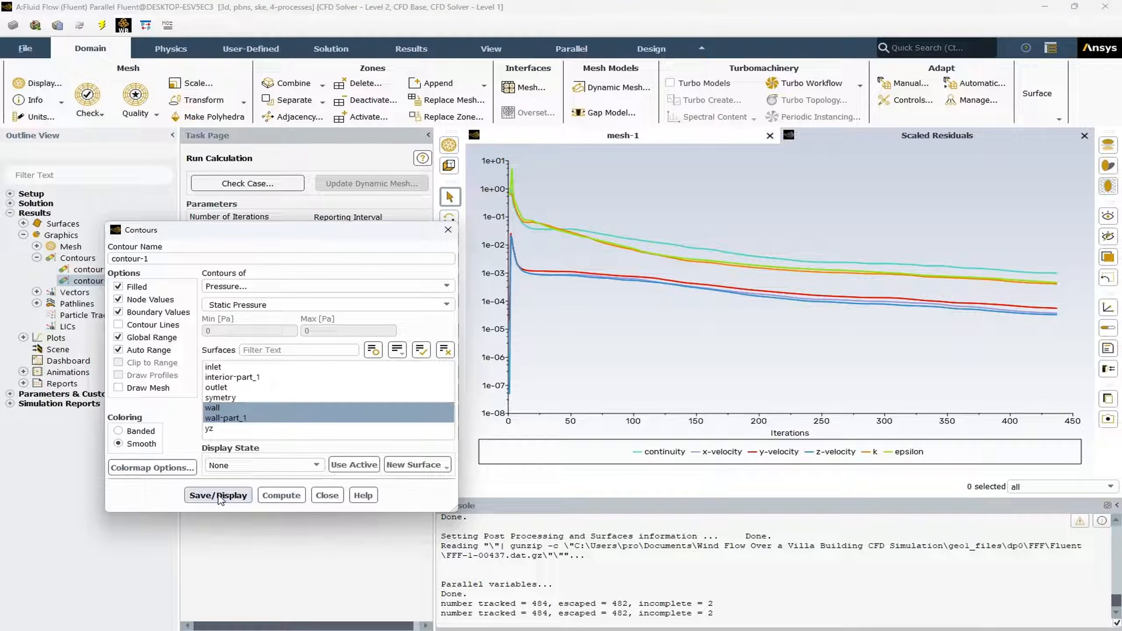
pyautogui.click(218, 495)
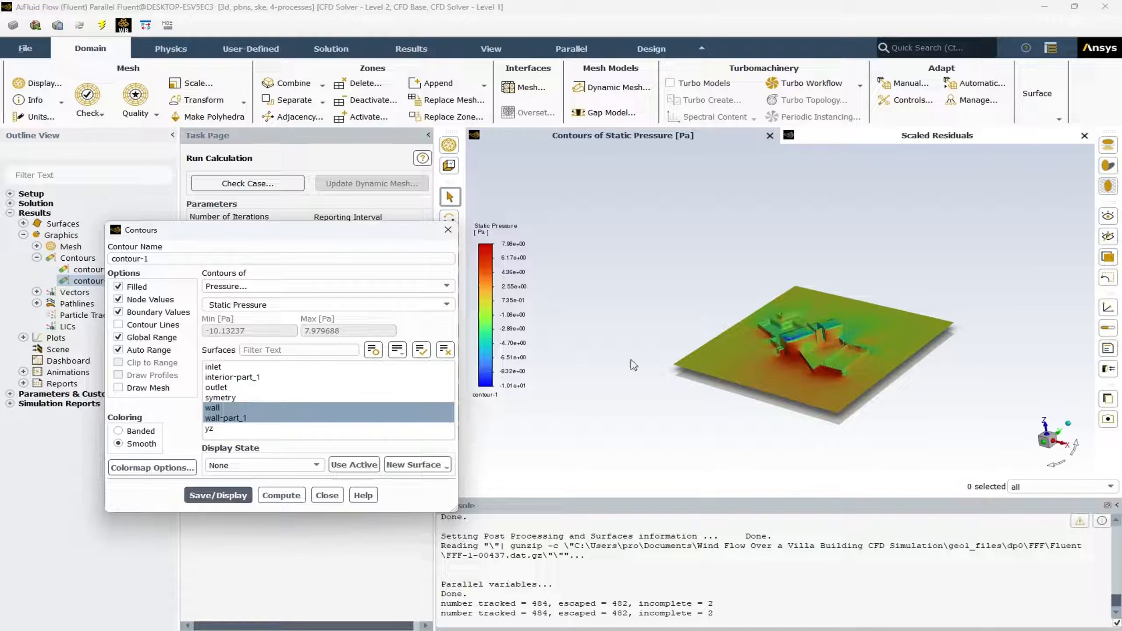
# Examine the static pressure distribution on the villa walls and ground from several sides, and close the contour settings.
pyautogui.moveTo(780, 353); pyautogui.dragTo(826, 344)
pyautogui.scroll(3, 826, 343)
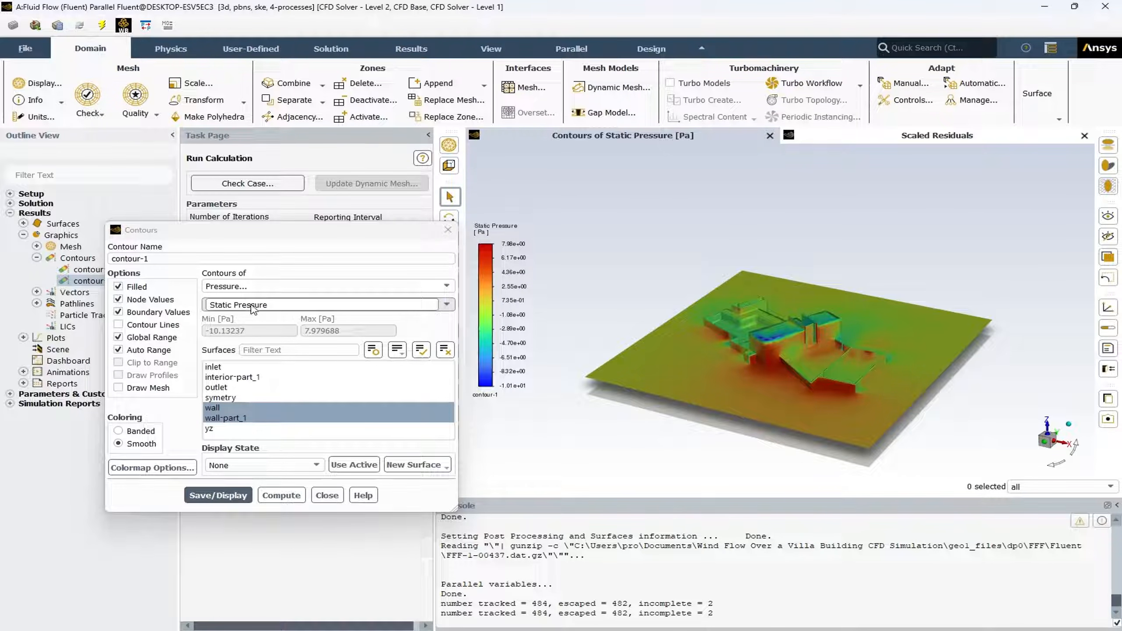
pyautogui.click(242, 418)
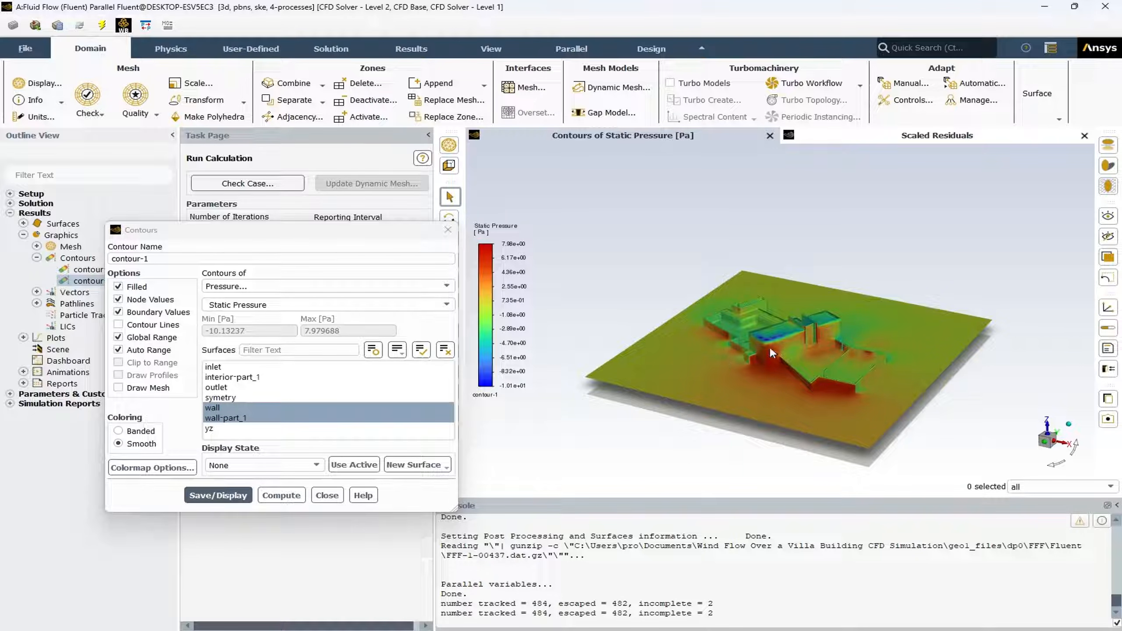
pyautogui.scroll(3, 787, 331)
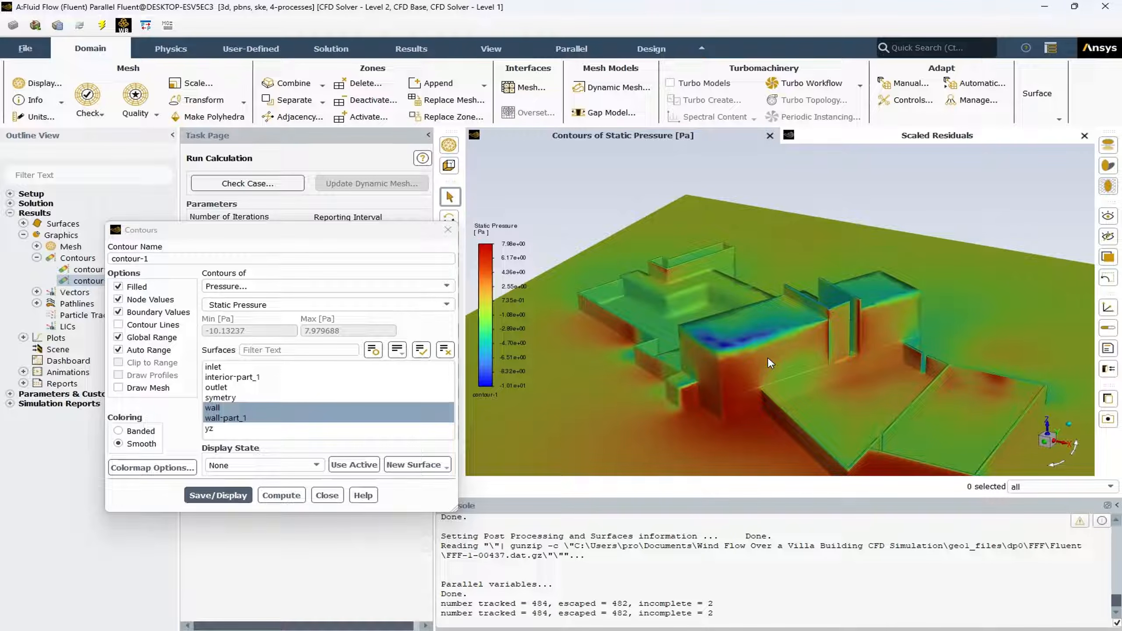
pyautogui.scroll(-5, 766, 352)
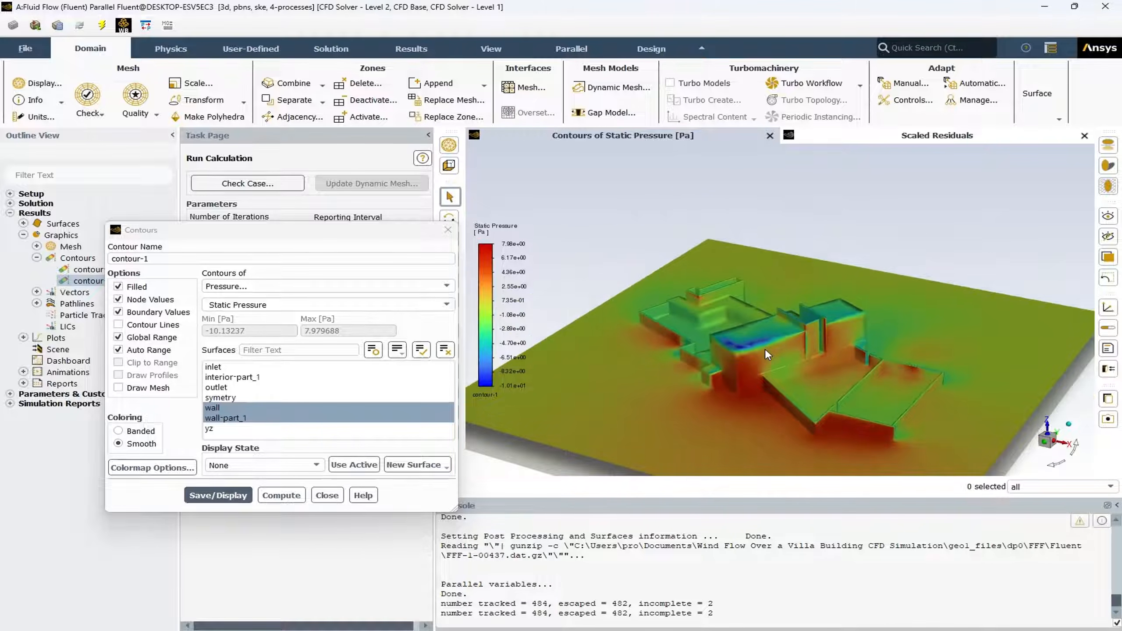
pyautogui.moveTo(802, 356); pyautogui.dragTo(753, 415)
pyautogui.scroll(-2, 719, 340)
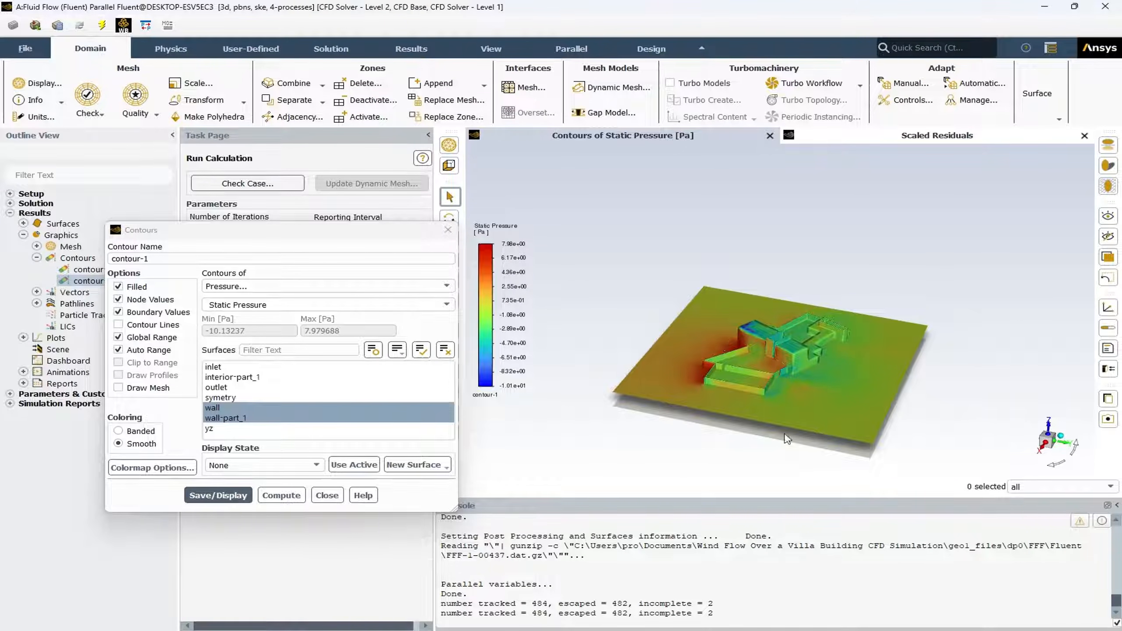
pyautogui.scroll(2, 789, 441)
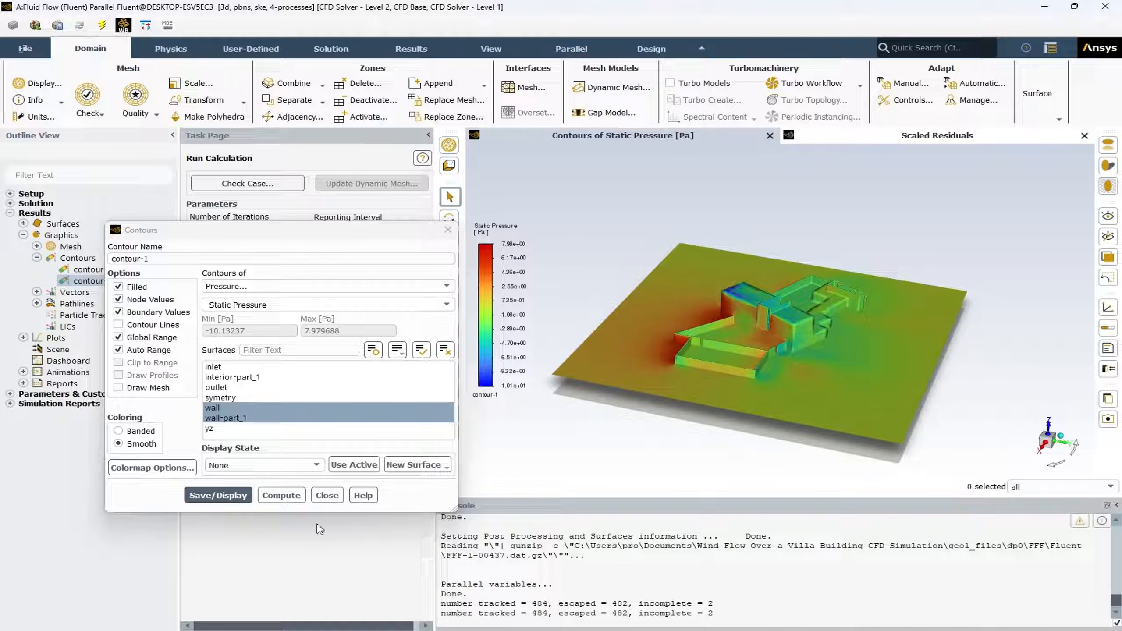
pyautogui.click(327, 495)
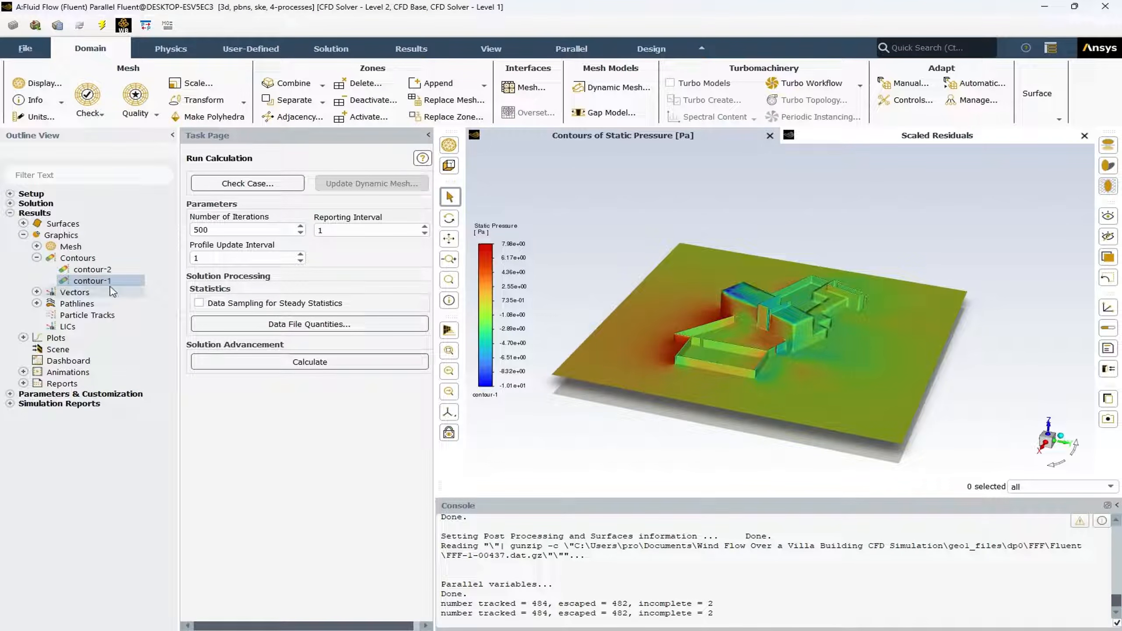
# Display the saved contour-2 plot of velocity magnitude on the yz plane and examine the flow around the villa section.
pyautogui.doubleClick(92, 270)
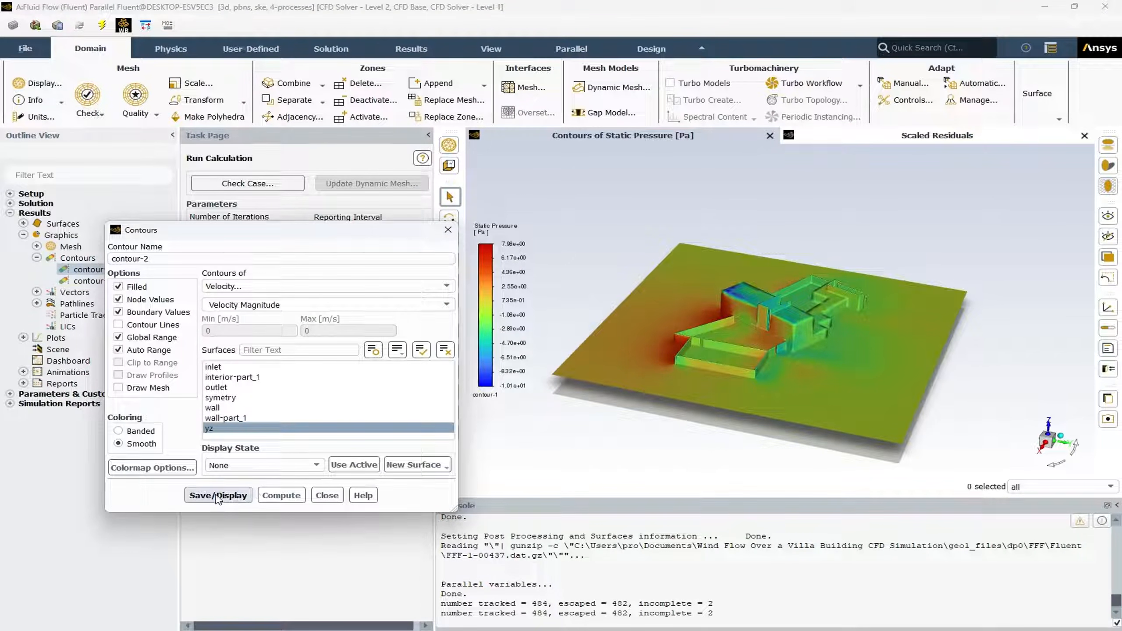
pyautogui.click(217, 495)
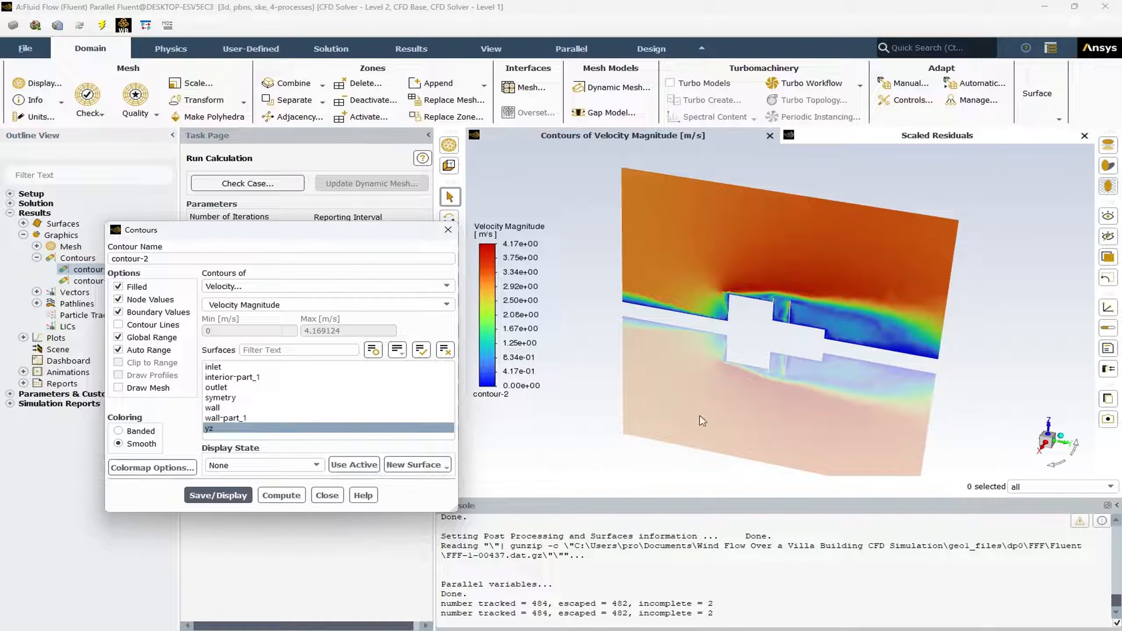
pyautogui.moveTo(703, 422); pyautogui.dragTo(831, 390)
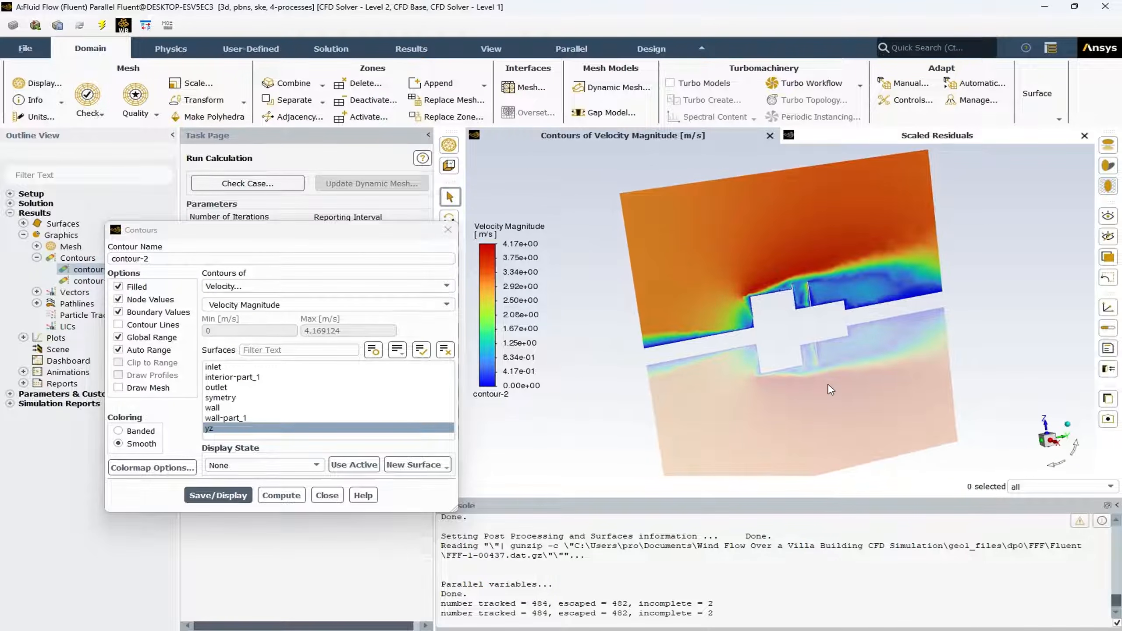
pyautogui.scroll(2, 766, 319)
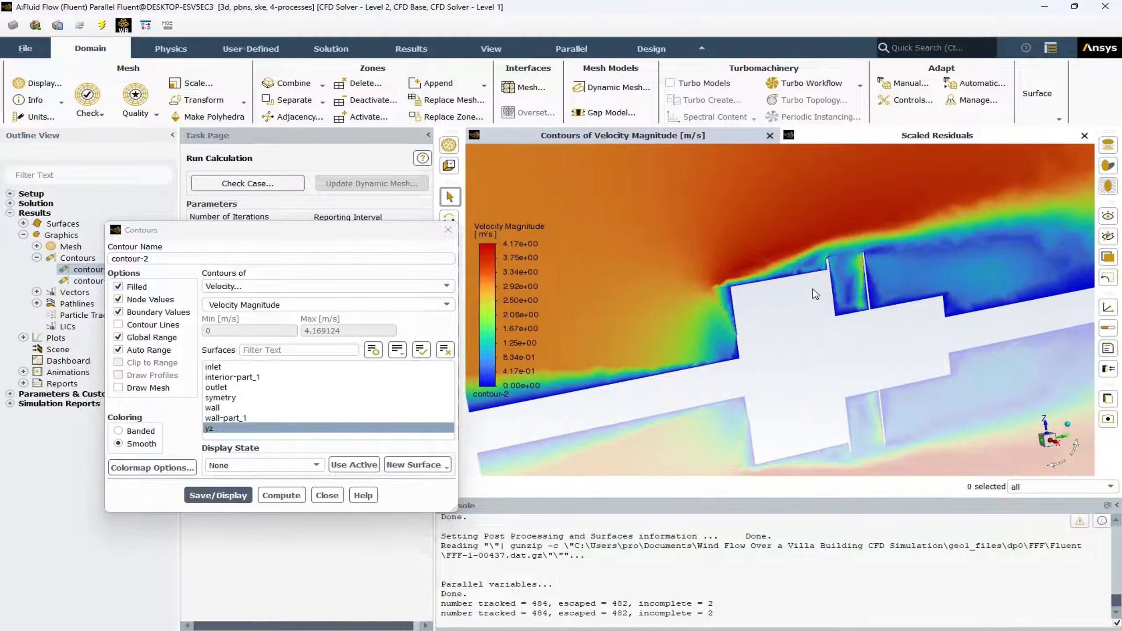
pyautogui.scroll(1, 818, 294)
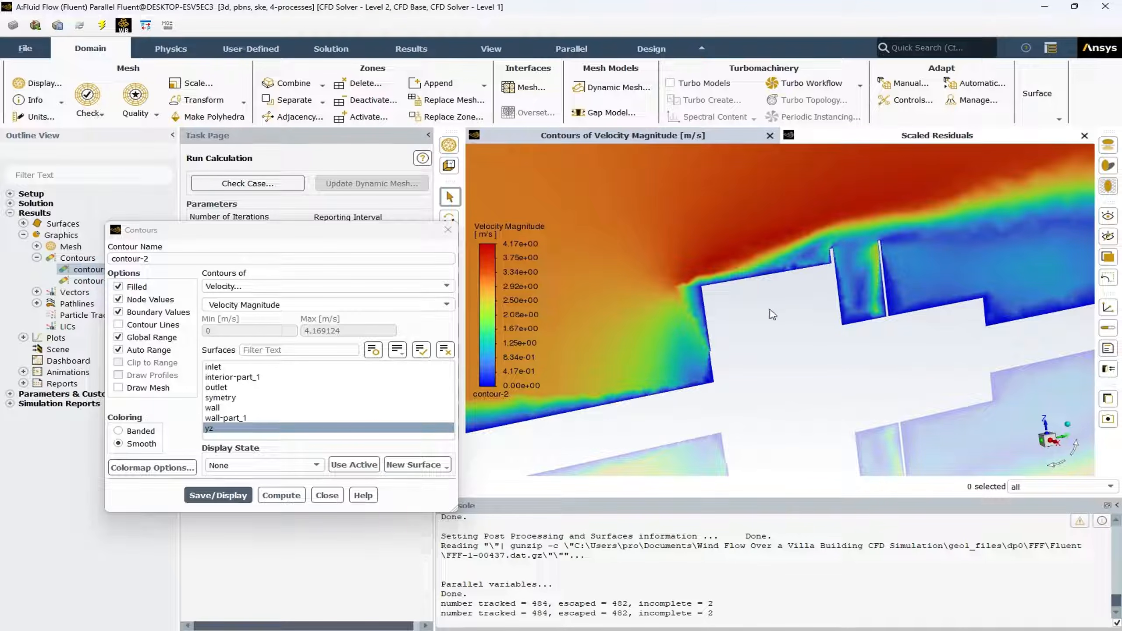
pyautogui.scroll(-4, 728, 351)
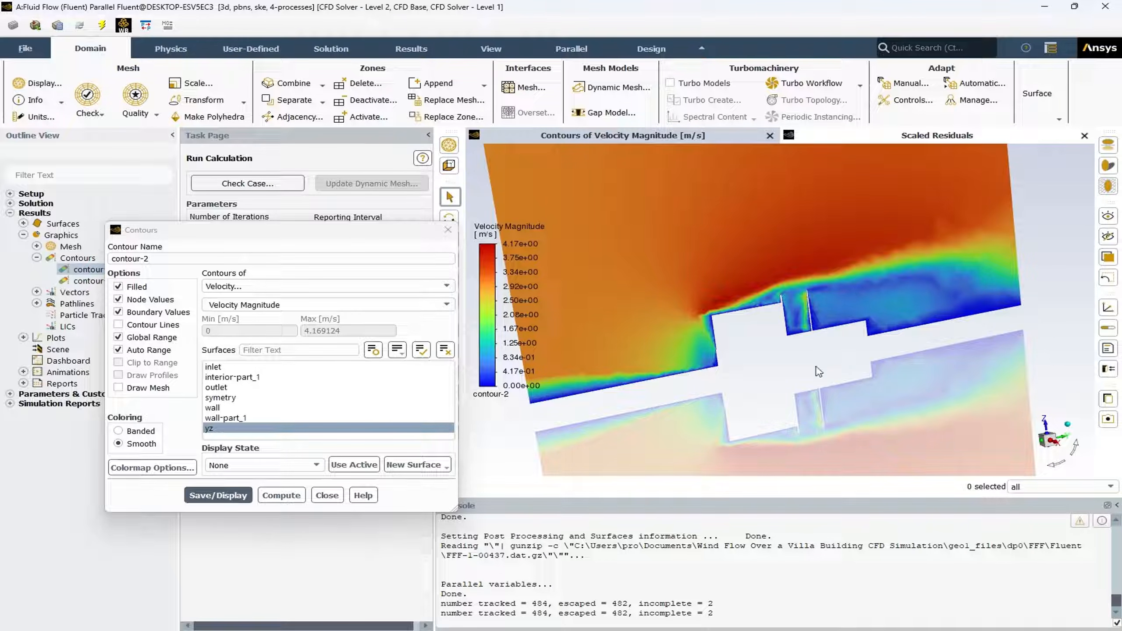
pyautogui.scroll(-2, 819, 371)
pyautogui.moveTo(819, 371); pyautogui.dragTo(881, 389)
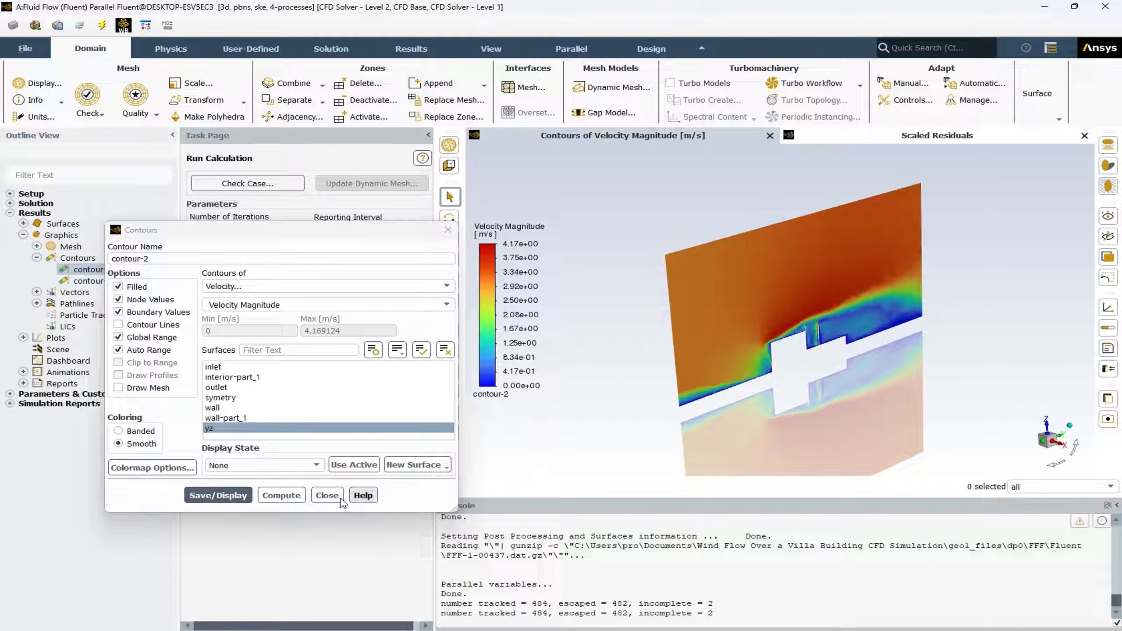
pyautogui.click(326, 495)
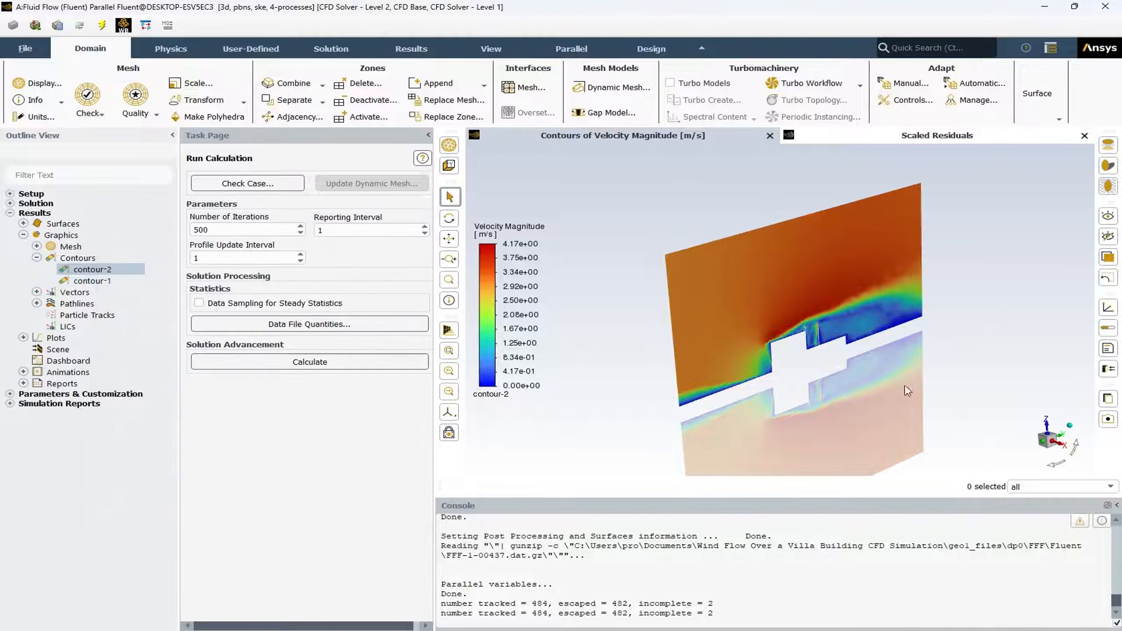
pyautogui.moveTo(837, 367); pyautogui.dragTo(691, 321)
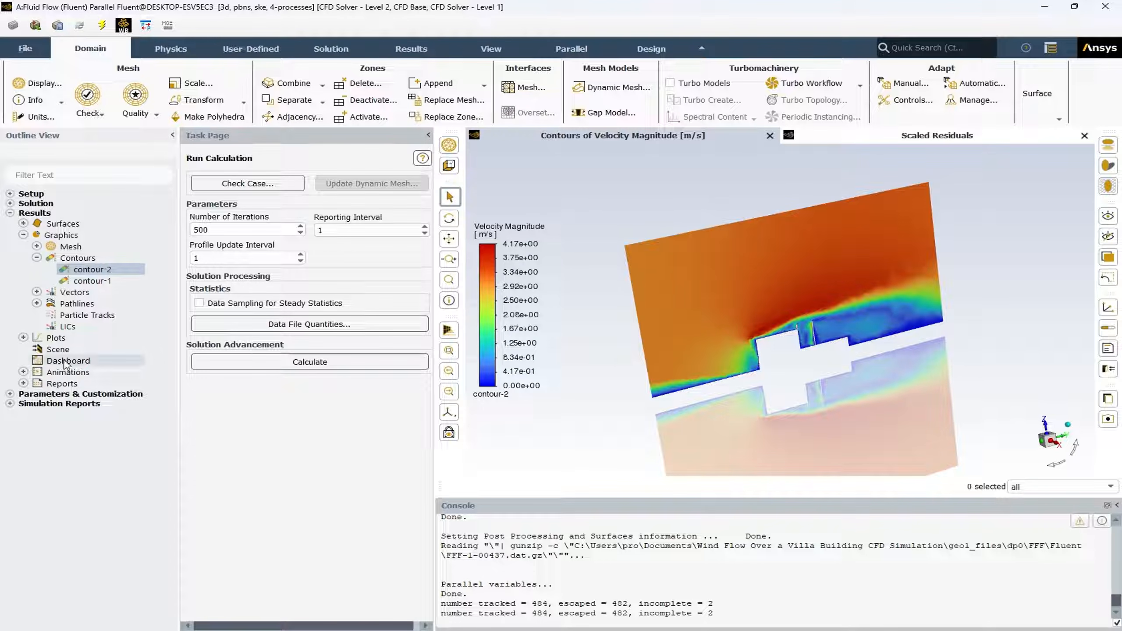
# Create the scene scene-1 combining contour-2 and mesh-1, and save and display it.
pyautogui.doubleClick(53, 350)
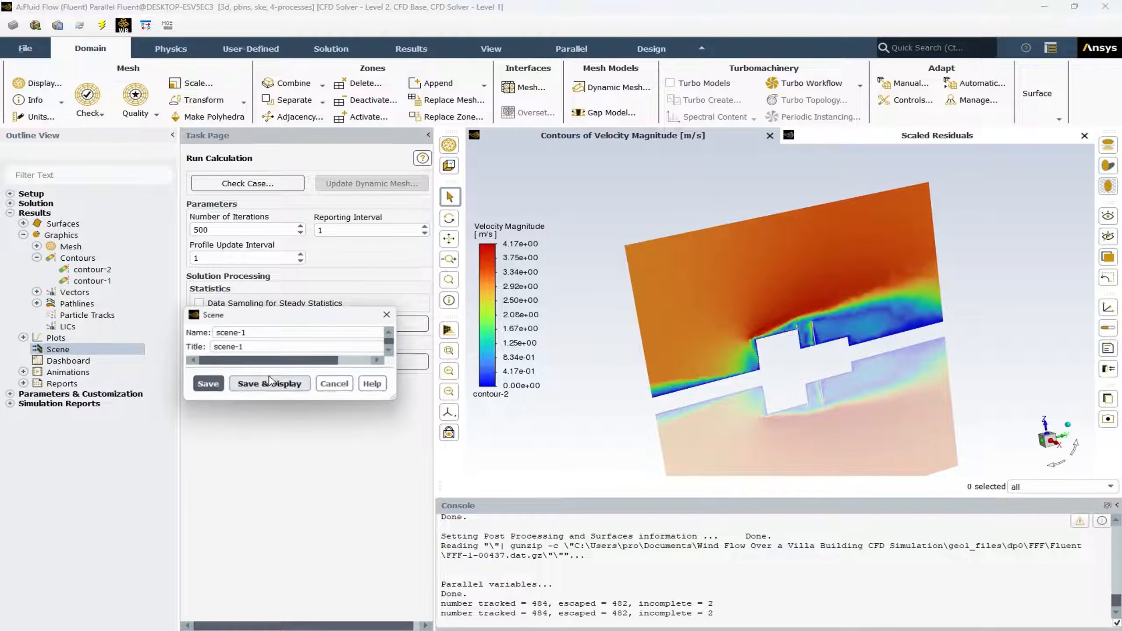
pyautogui.moveTo(300, 318); pyautogui.dragTo(285, 275)
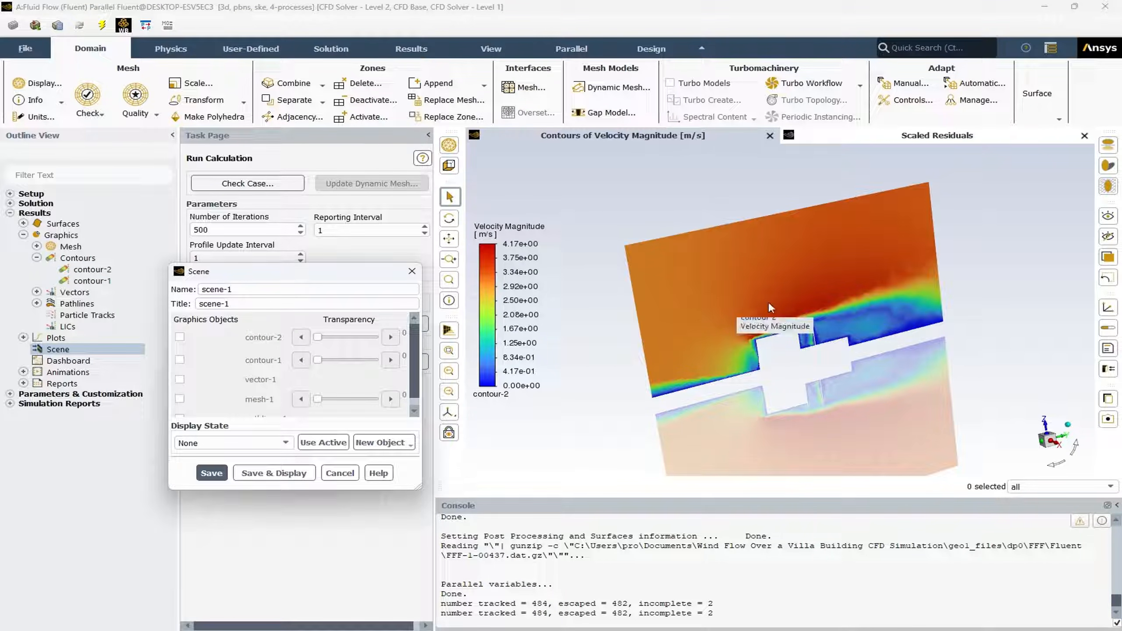
pyautogui.click(179, 337)
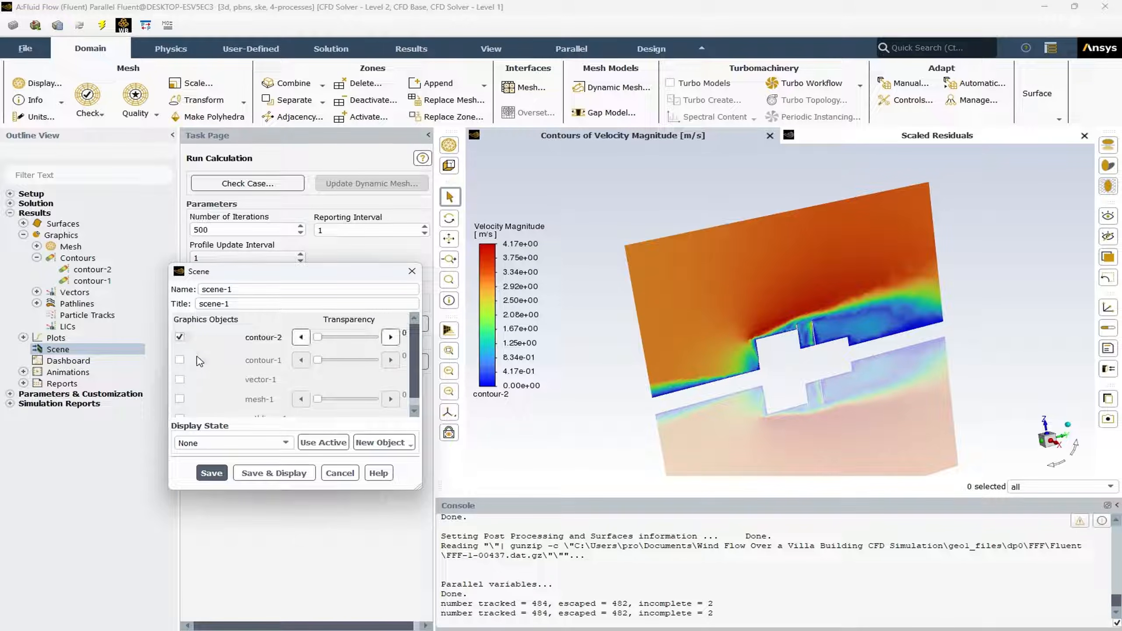
pyautogui.click(180, 400)
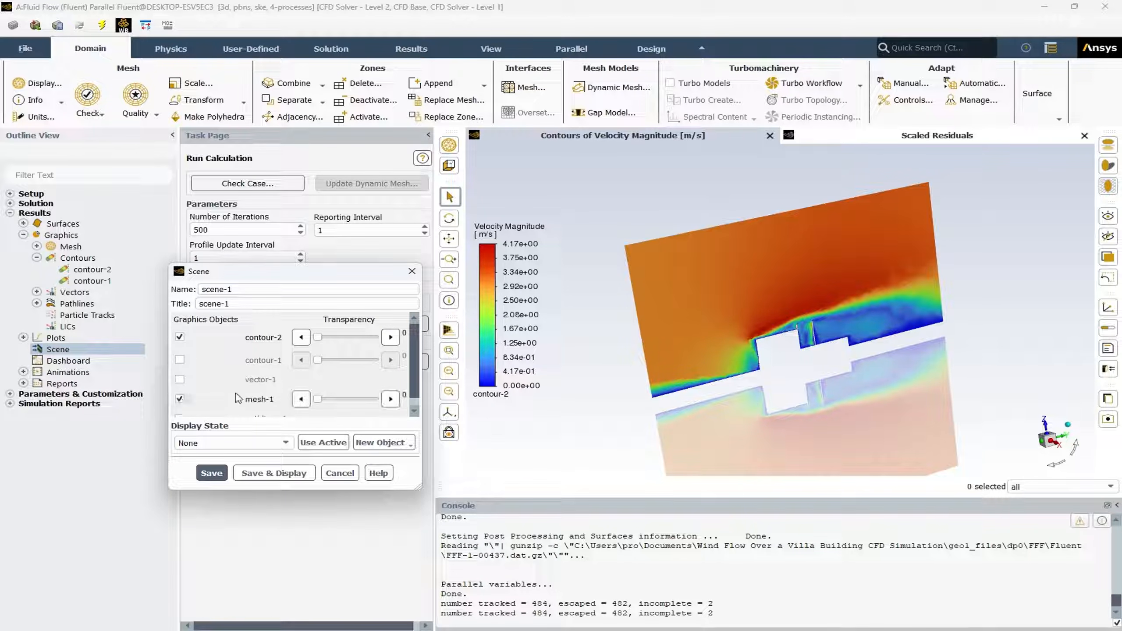
pyautogui.click(37, 247)
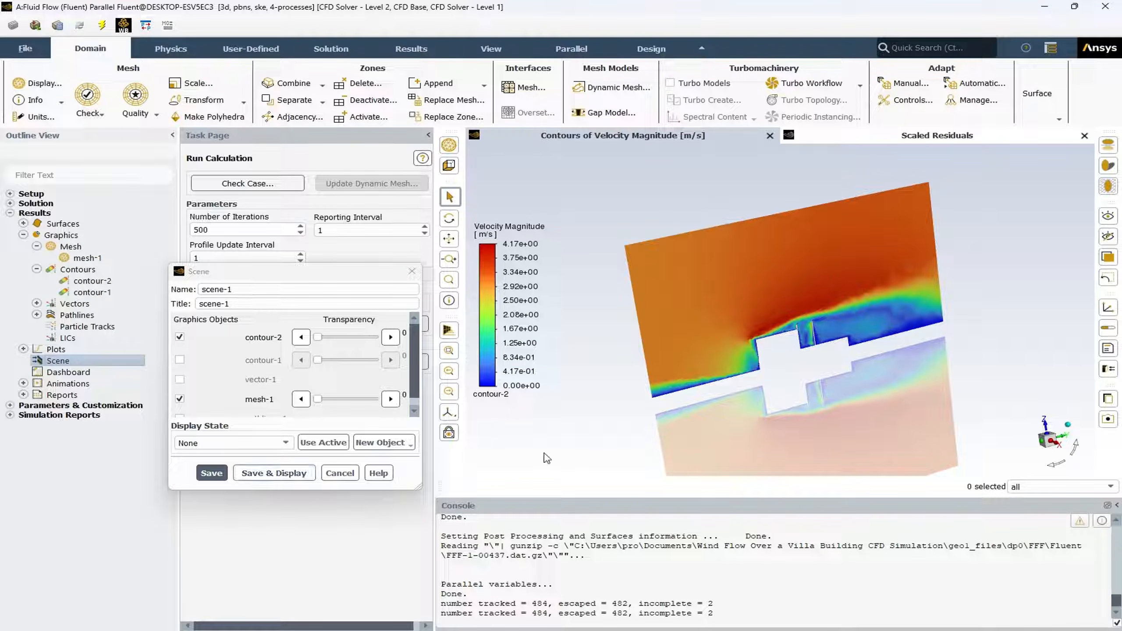
pyautogui.click(283, 474)
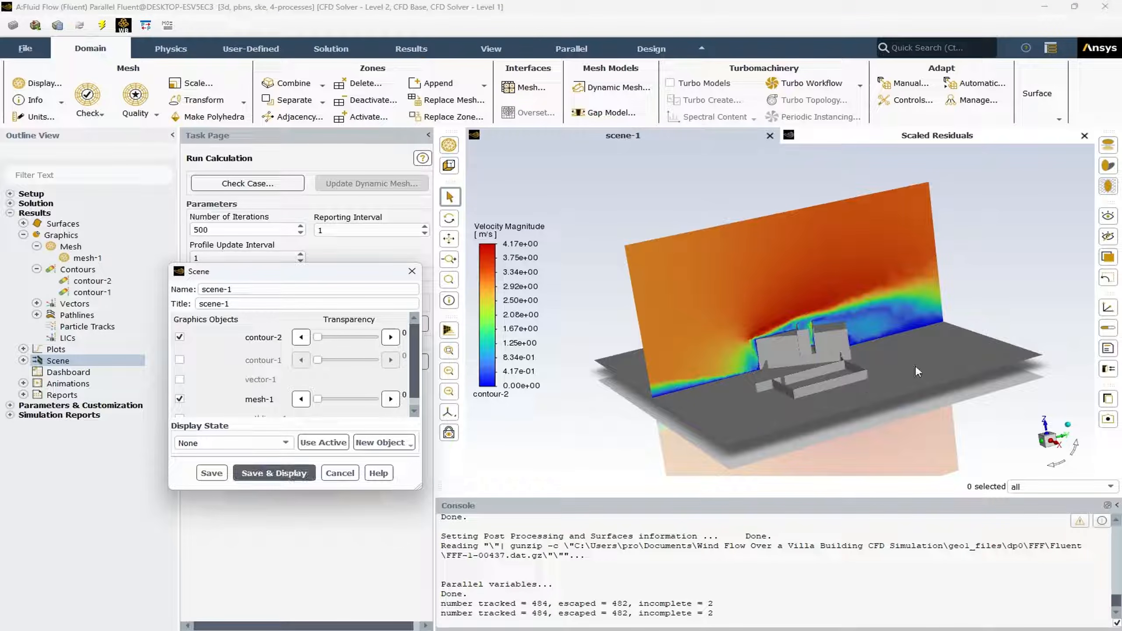
# Orient the scene to an angled view and save it as the PNG picture FFF-1-00437.png at 4K (3840x2160) resolution.
pyautogui.moveTo(882, 386); pyautogui.dragTo(917, 379)
pyautogui.moveTo(694, 436); pyautogui.dragTo(753, 308)
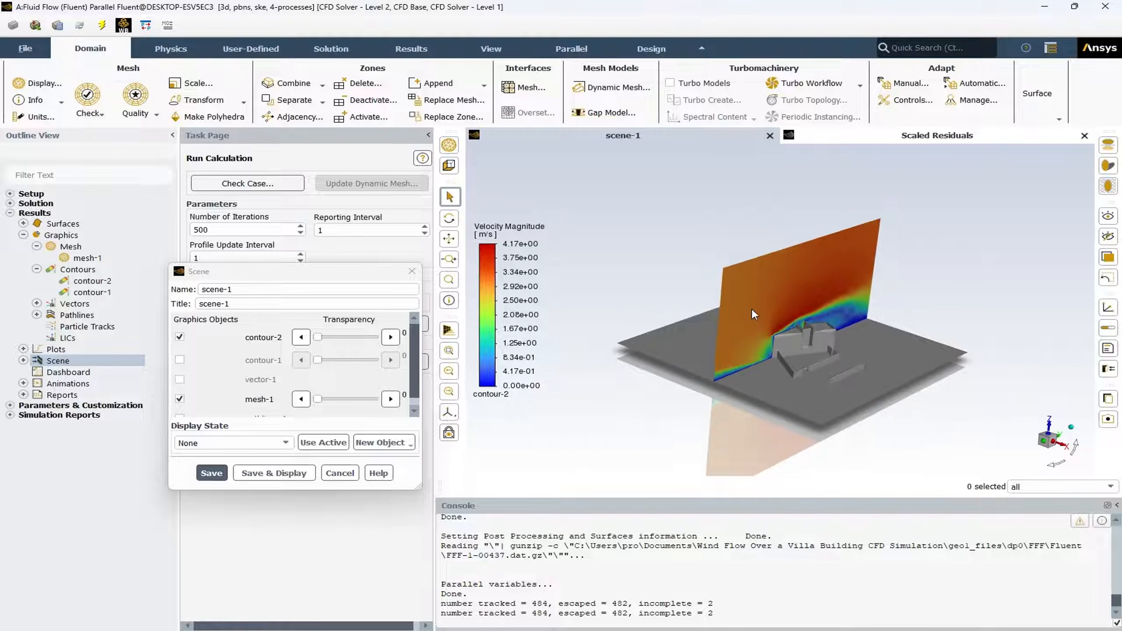
pyautogui.moveTo(882, 392); pyautogui.dragTo(842, 392)
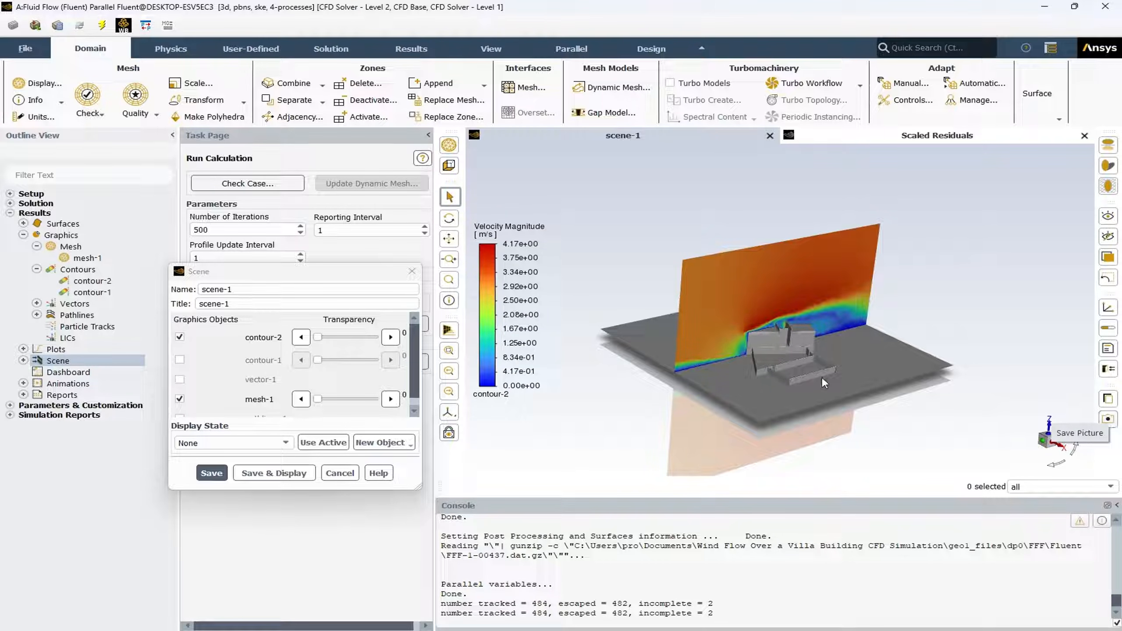
pyautogui.click(1108, 420)
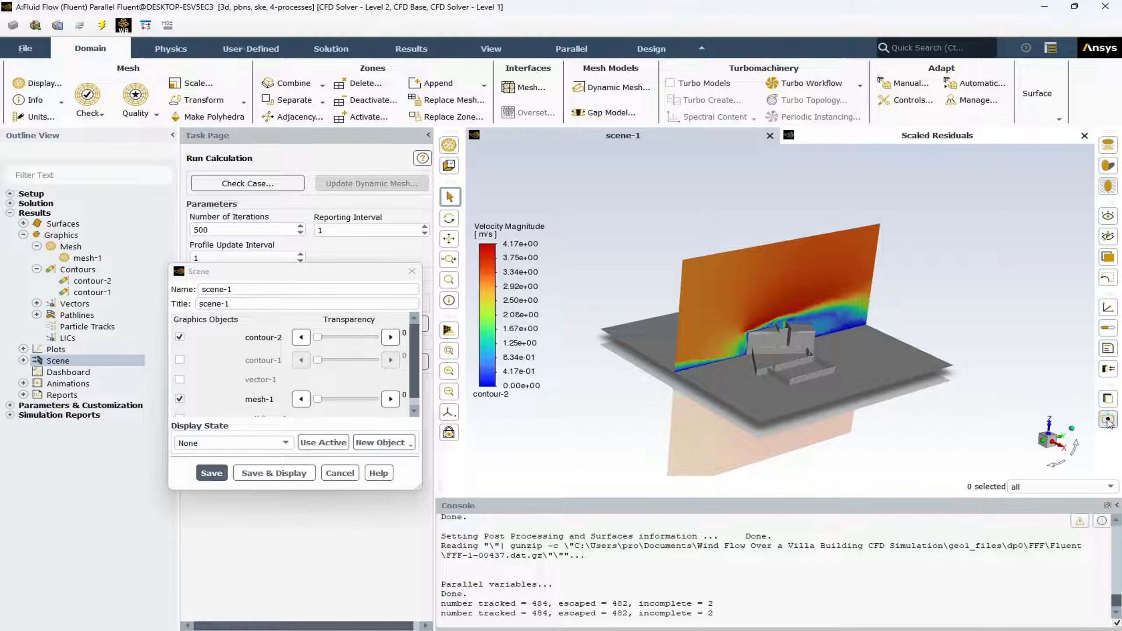
pyautogui.moveTo(292, 315); pyautogui.dragTo(191, 245)
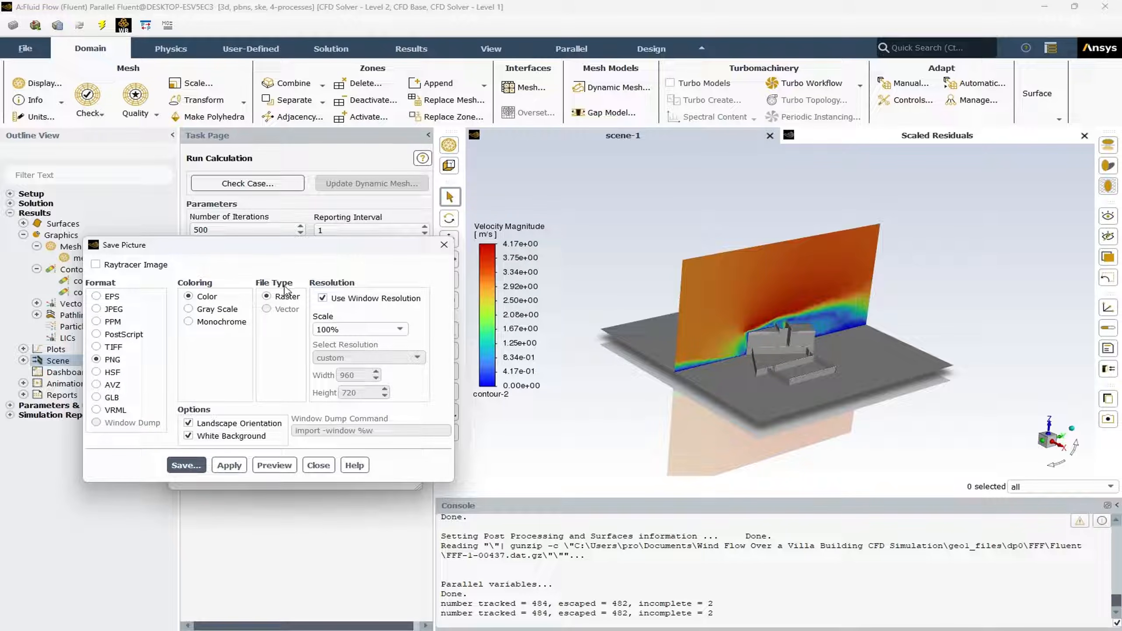
pyautogui.click(336, 300)
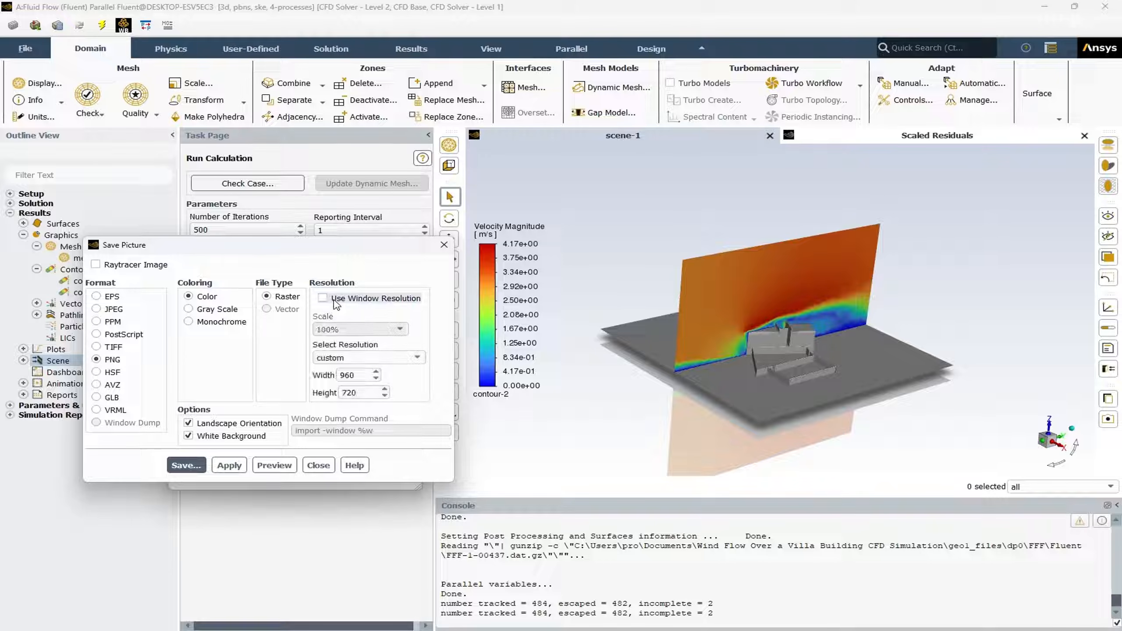
pyautogui.click(411, 358)
pyautogui.click(353, 370)
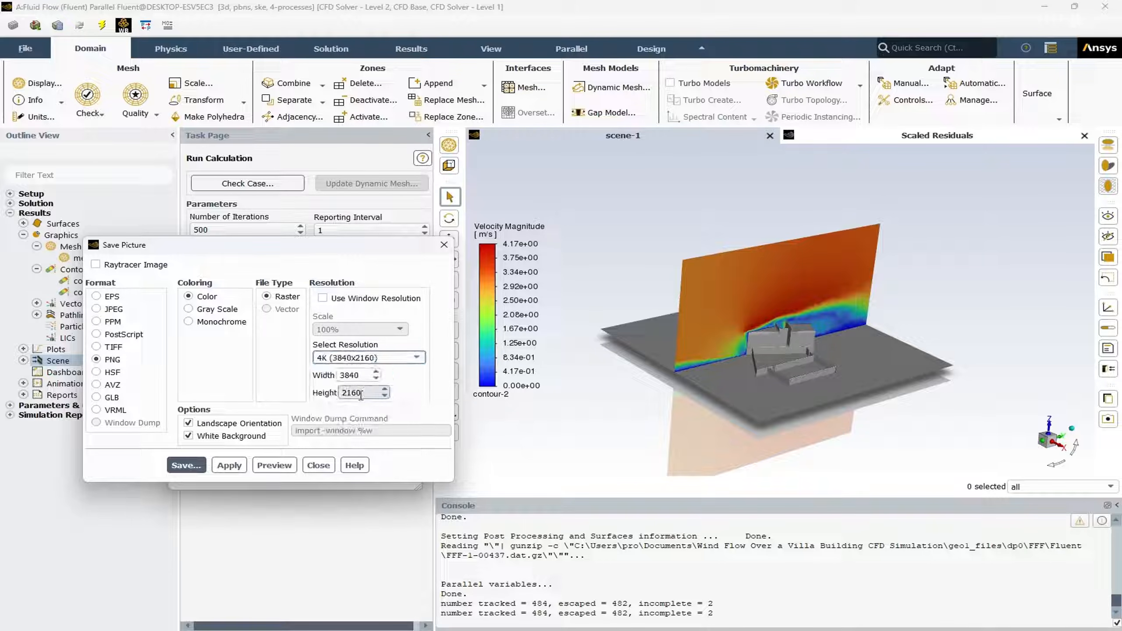
pyautogui.click(203, 465)
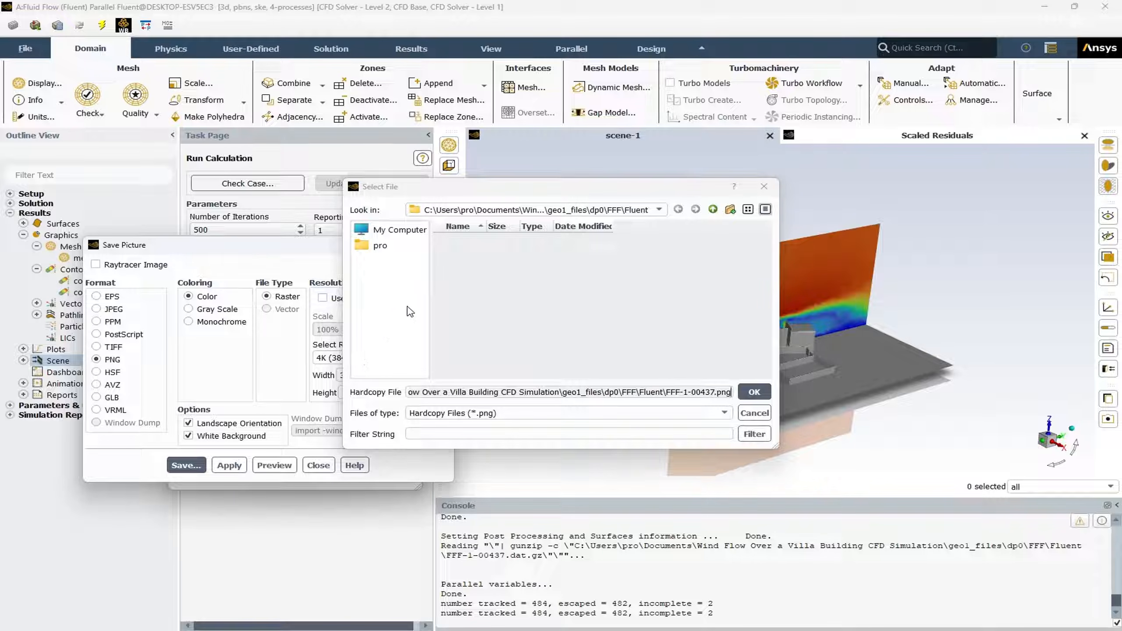
pyautogui.click(755, 391)
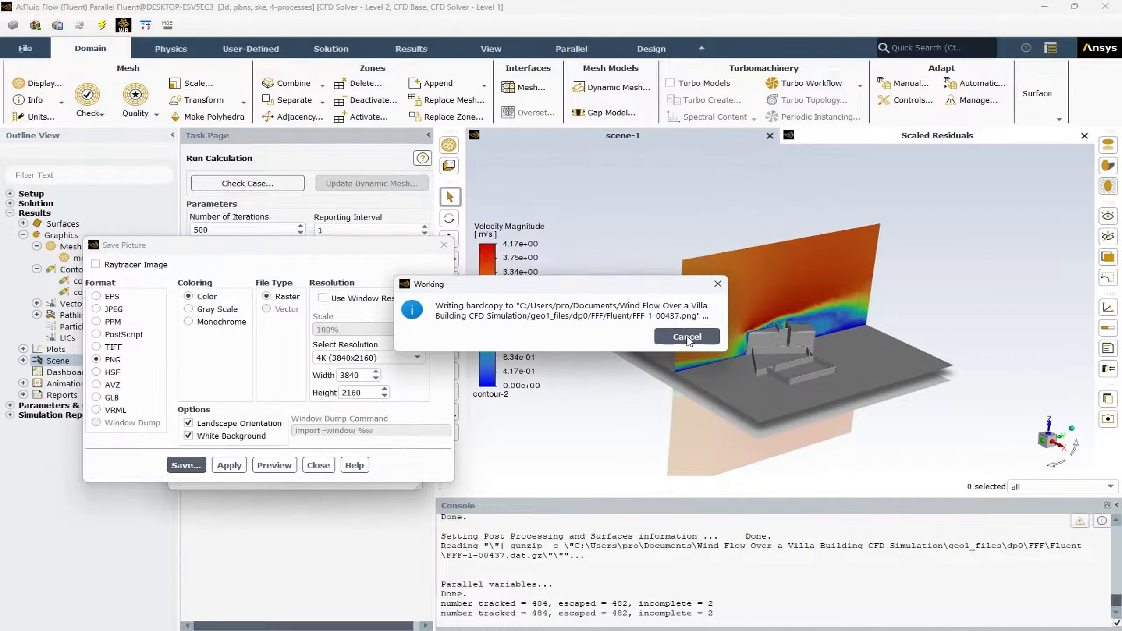
# Close the picture and scene settings, and display the saved vector-1 plot of velocity vectors on the yz plane.
pyautogui.click(319, 465)
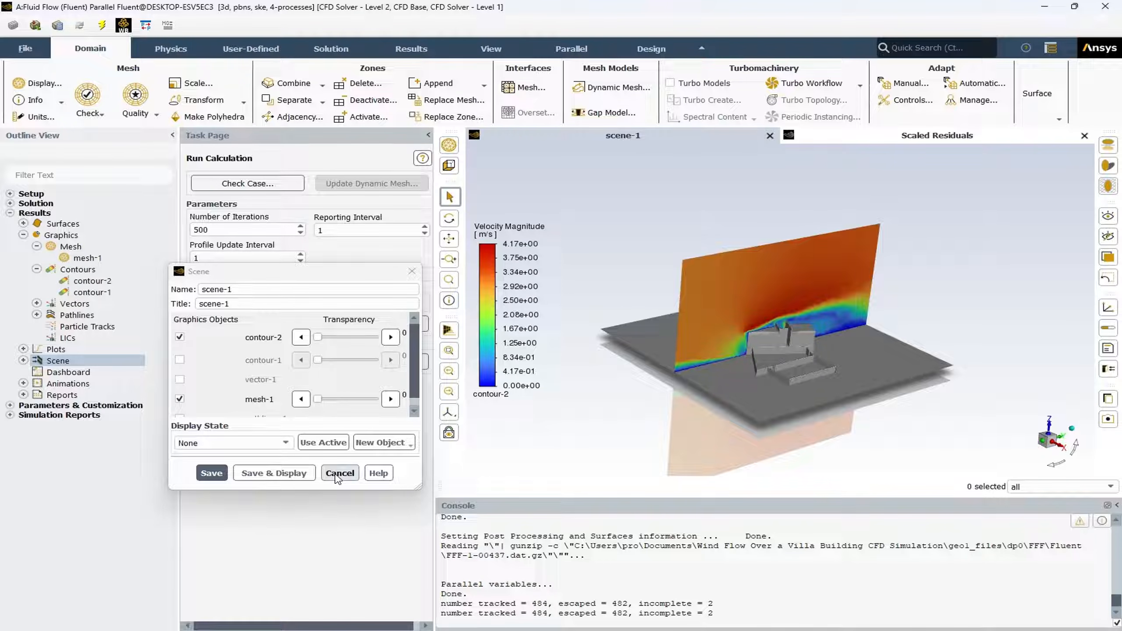
pyautogui.click(339, 474)
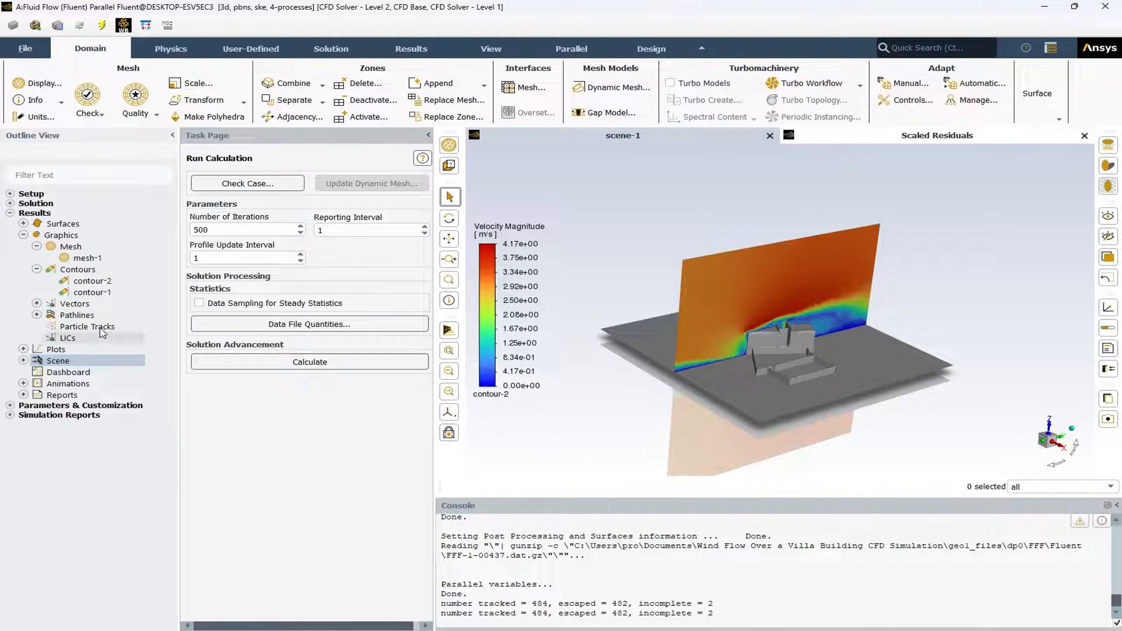
pyautogui.click(37, 303)
pyautogui.doubleClick(88, 314)
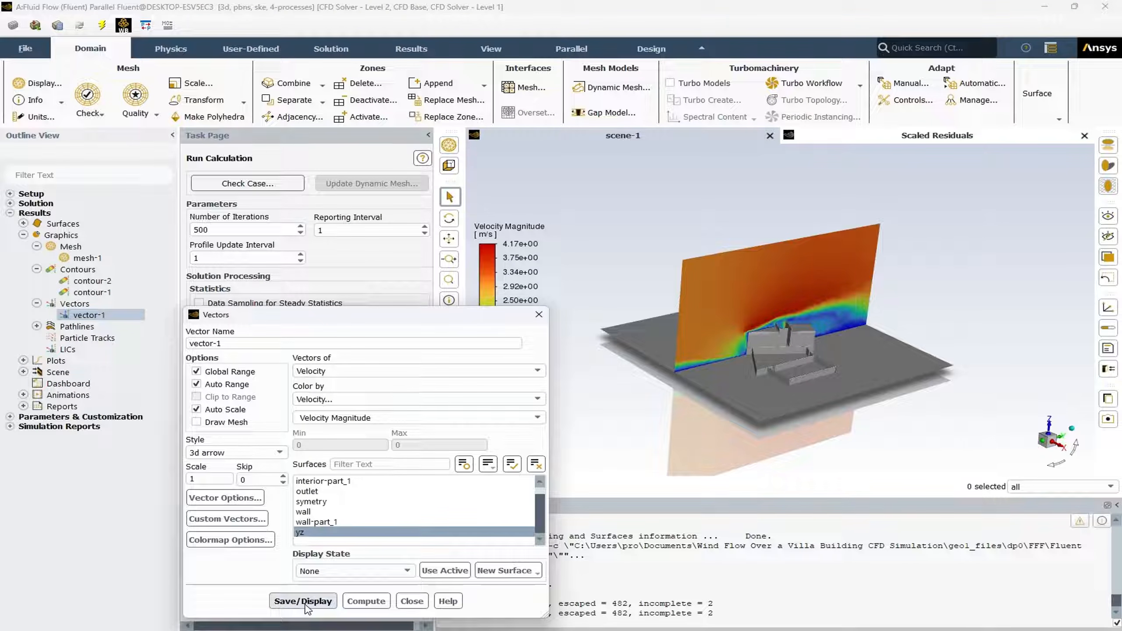
pyautogui.click(306, 604)
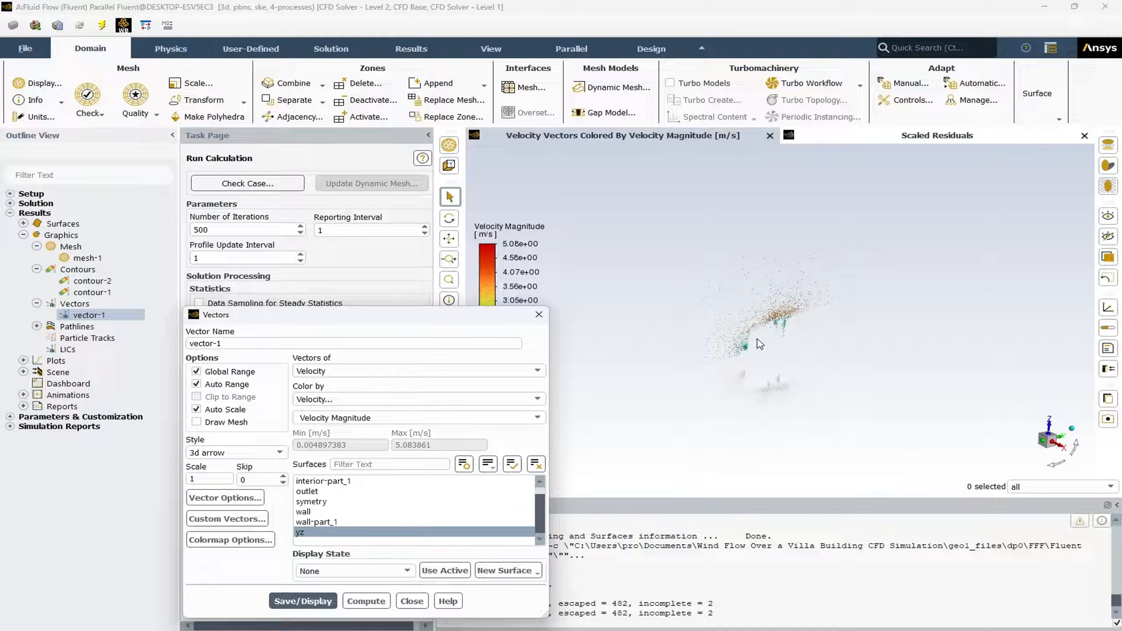
# Examine the velocity vectors at the villa's windward wall and around its roof walls, and close the vector settings.
pyautogui.scroll(5, 760, 344)
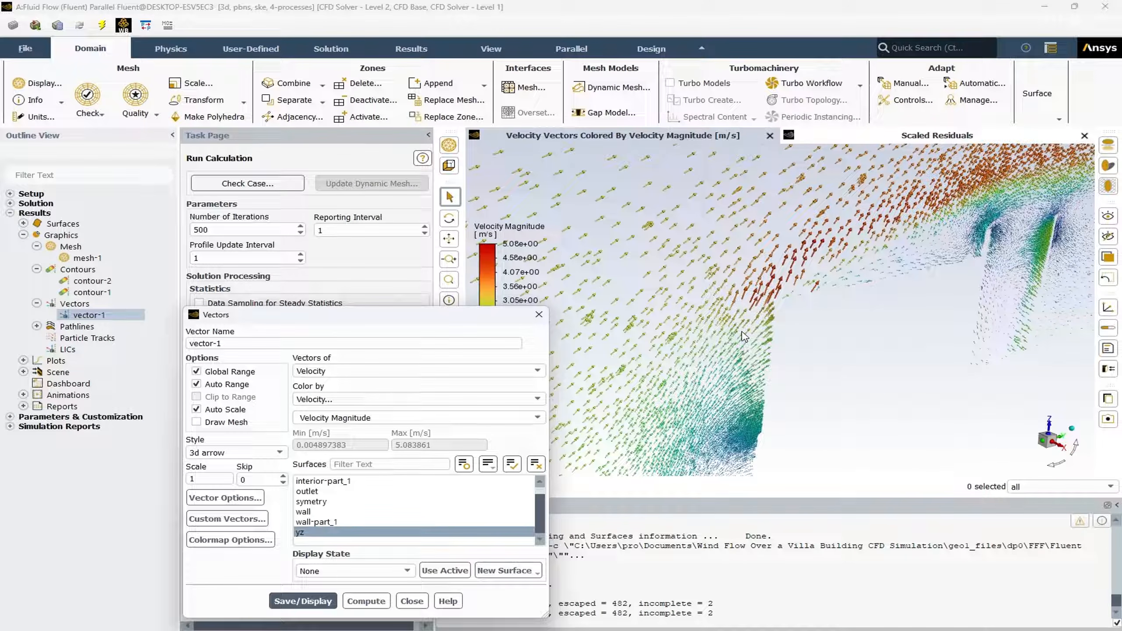
pyautogui.scroll(5, 751, 350)
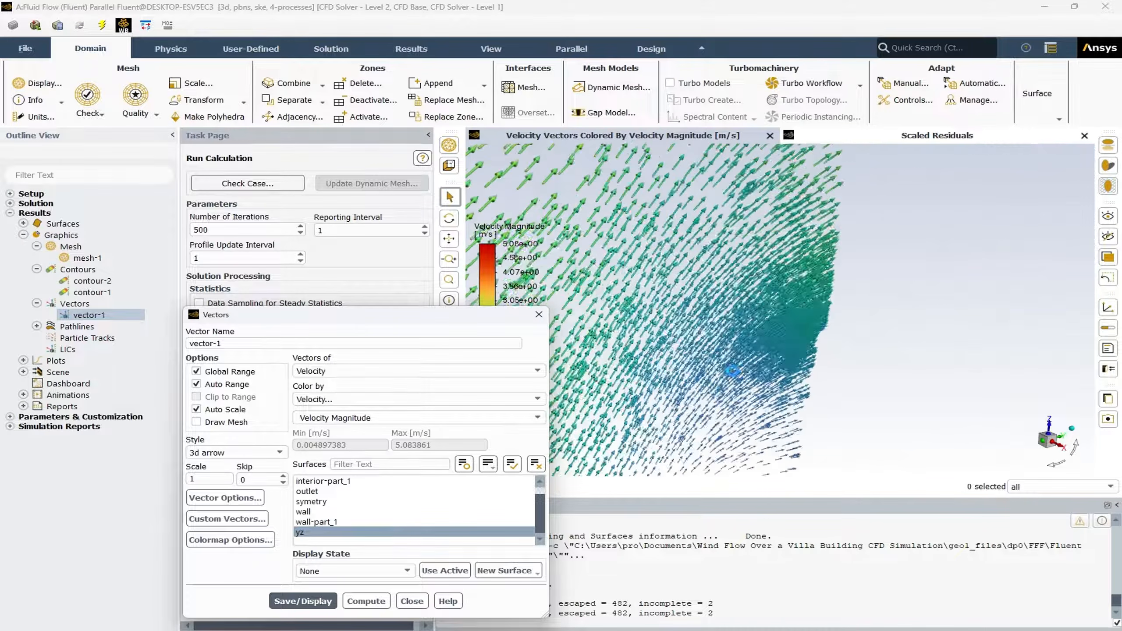
pyautogui.scroll(-6, 756, 362)
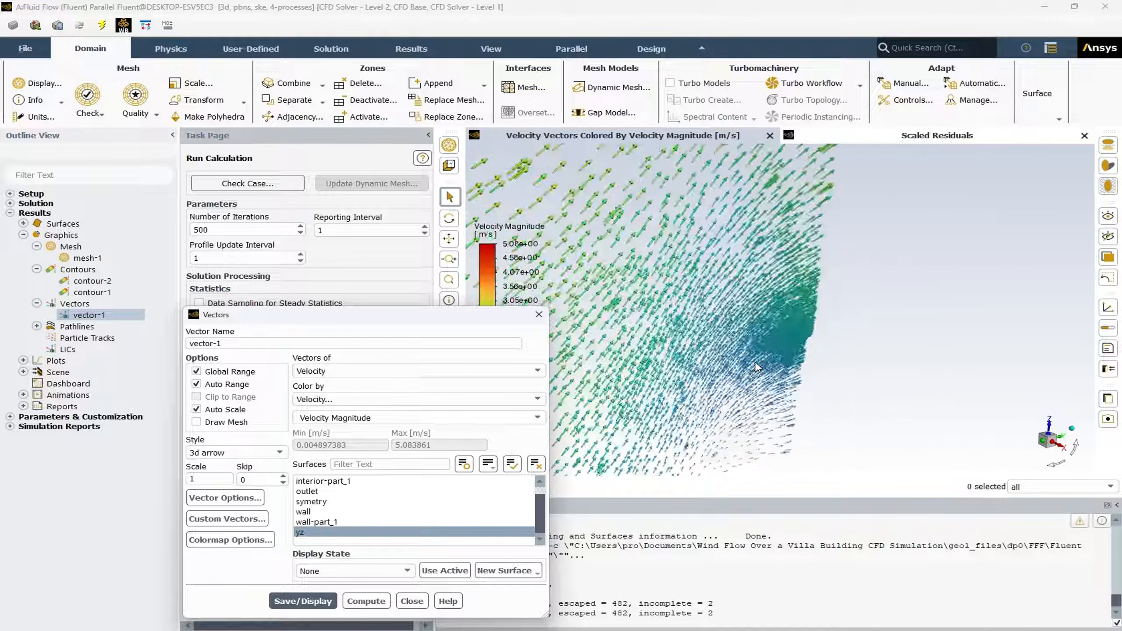
pyautogui.scroll(5, 759, 371)
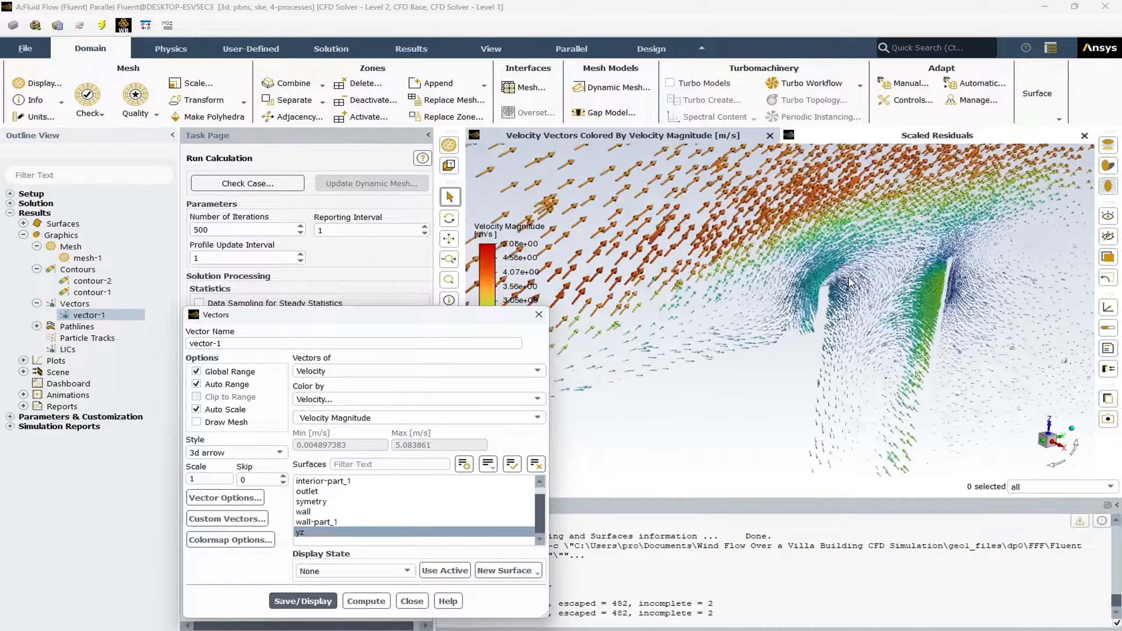
pyautogui.scroll(-6, 814, 298)
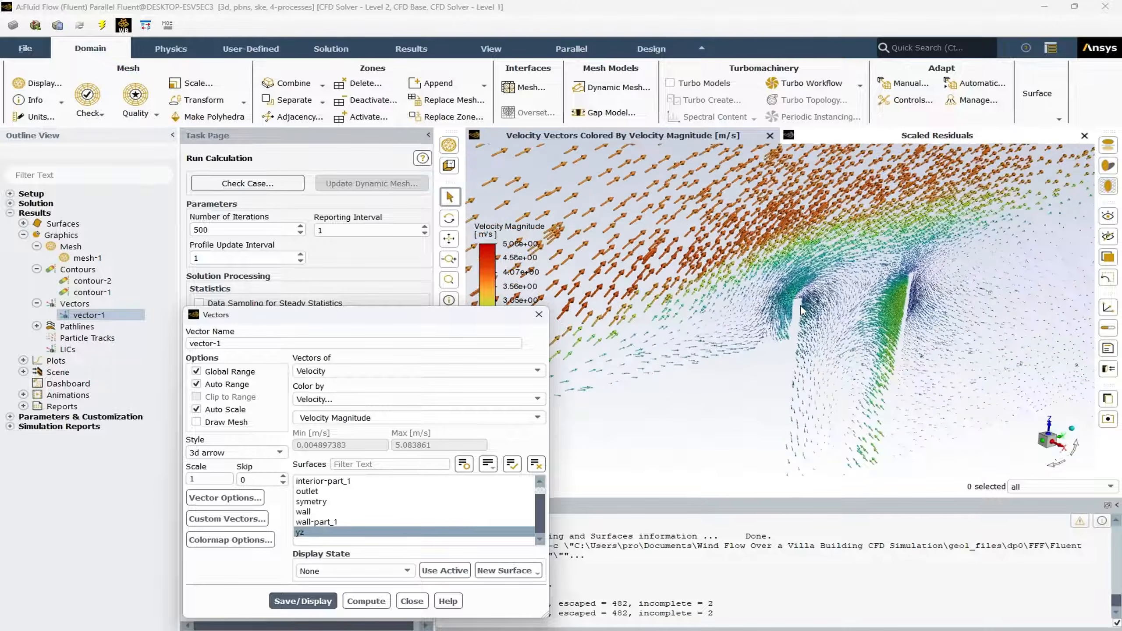
pyautogui.scroll(-4, 751, 336)
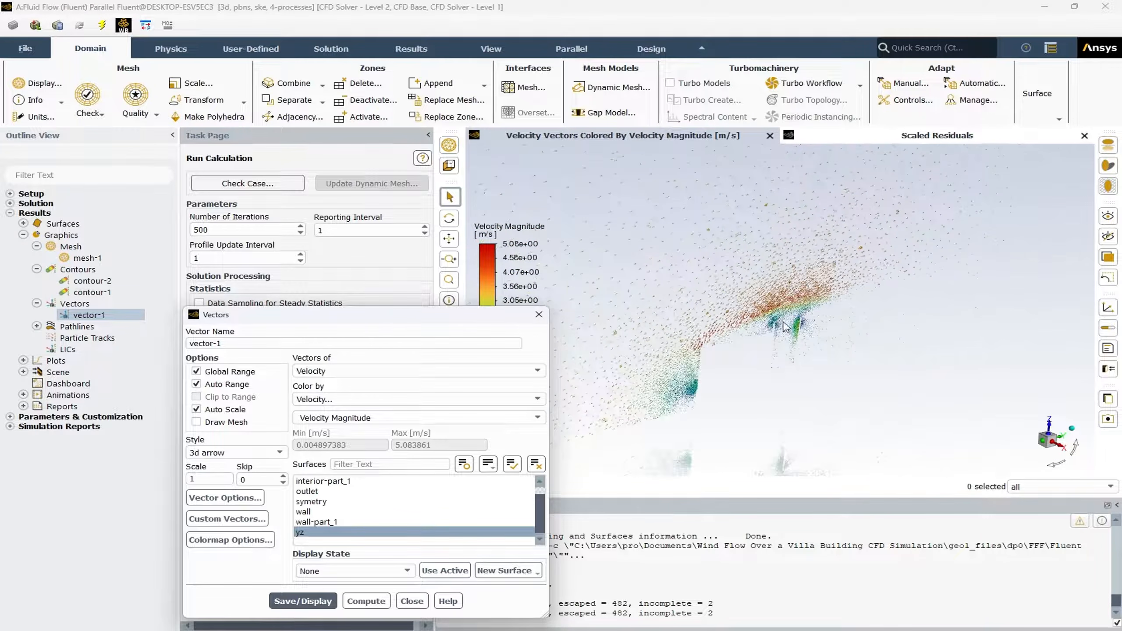
pyautogui.scroll(4, 876, 301)
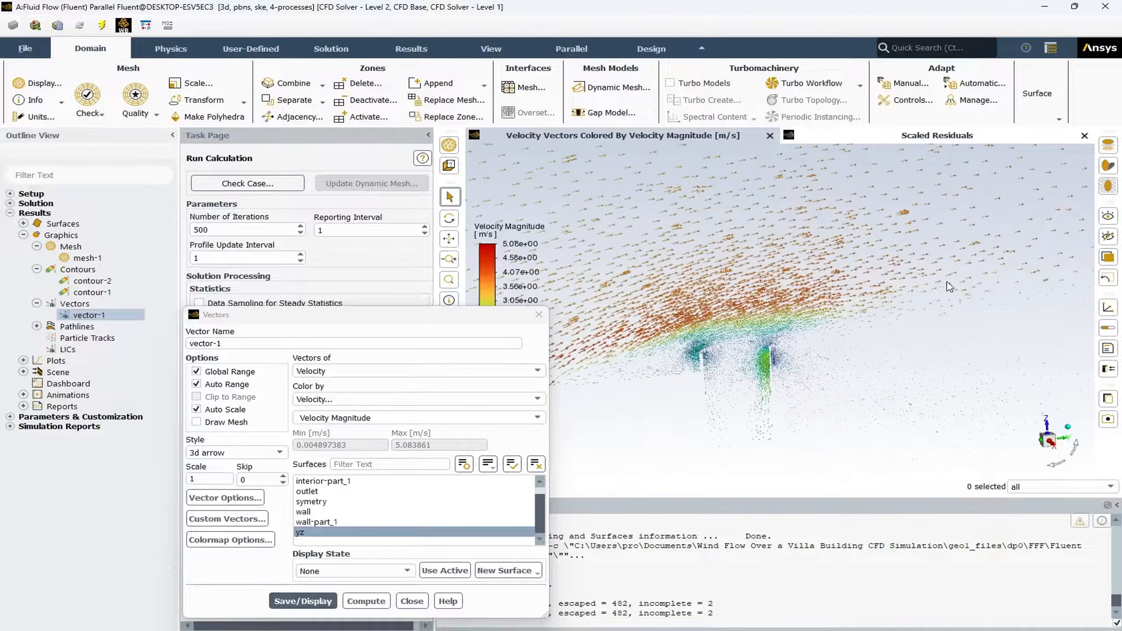
pyautogui.scroll(-6, 981, 287)
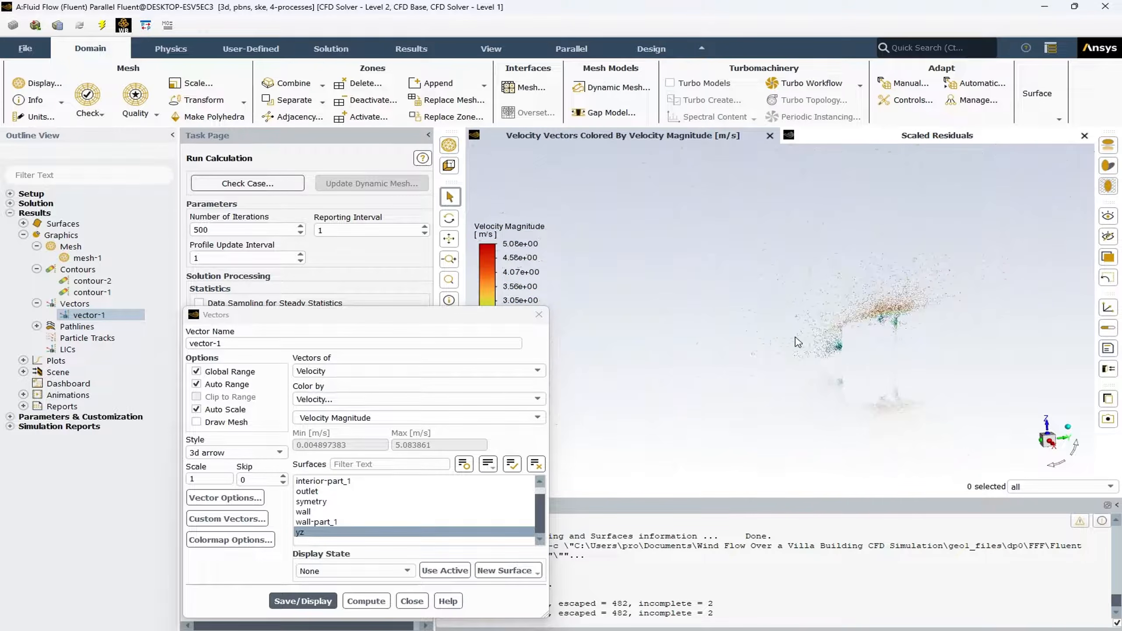
pyautogui.click(412, 602)
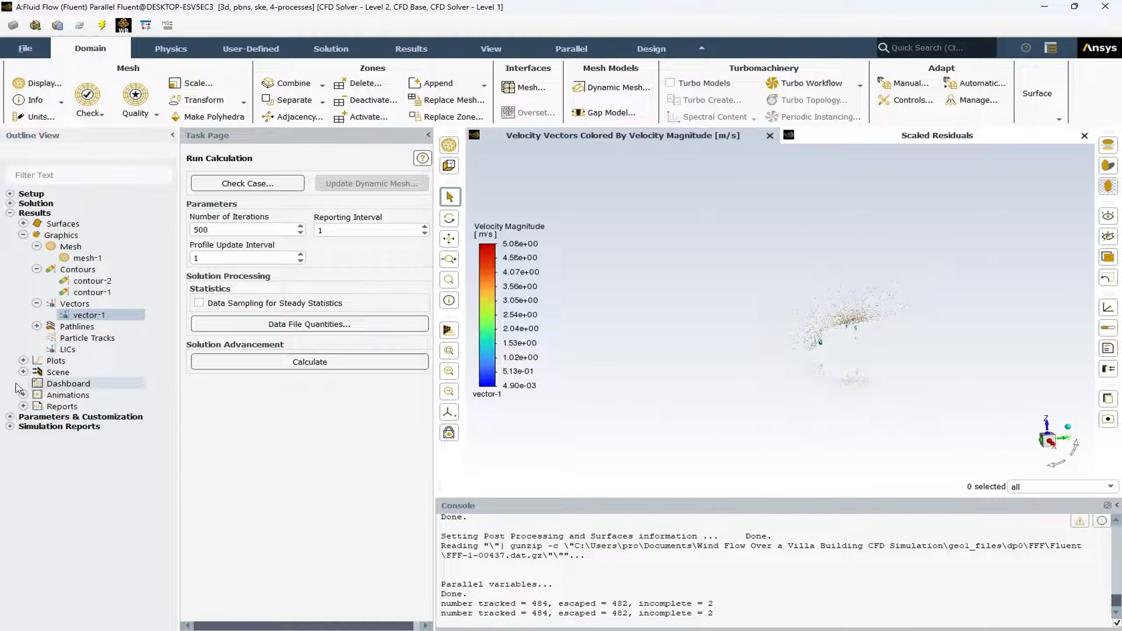
# Create the scene scene-2 combining vector-1 and mesh-1, save and display it, and inspect the vectors around the villa.
pyautogui.doubleClick(45, 374)
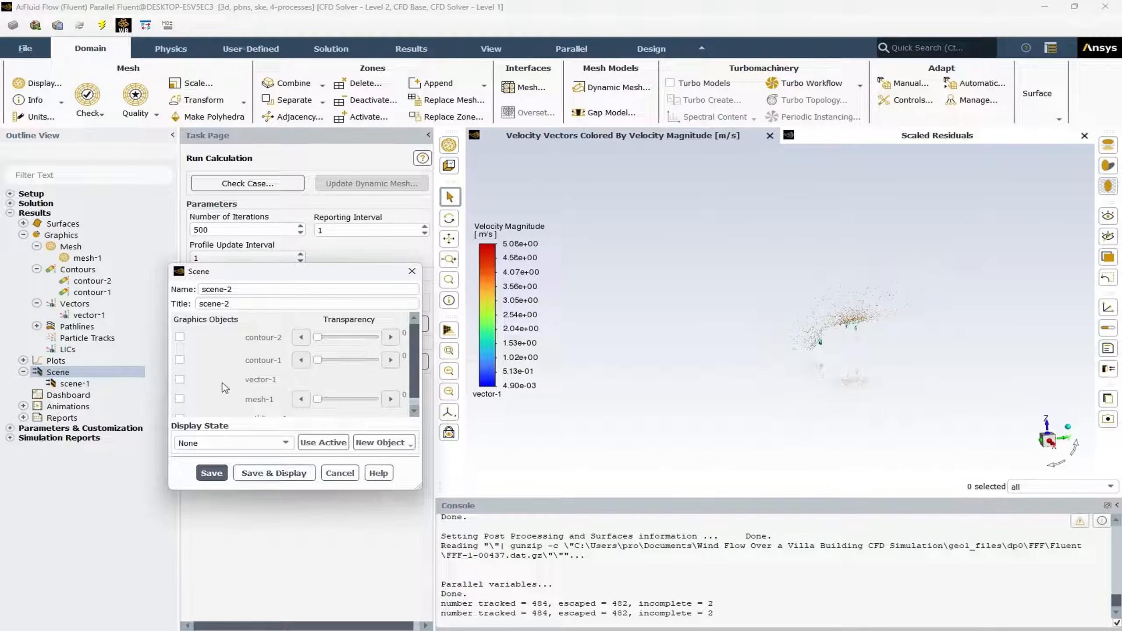
pyautogui.click(179, 380)
pyautogui.scroll(-1, 263, 396)
pyautogui.click(179, 388)
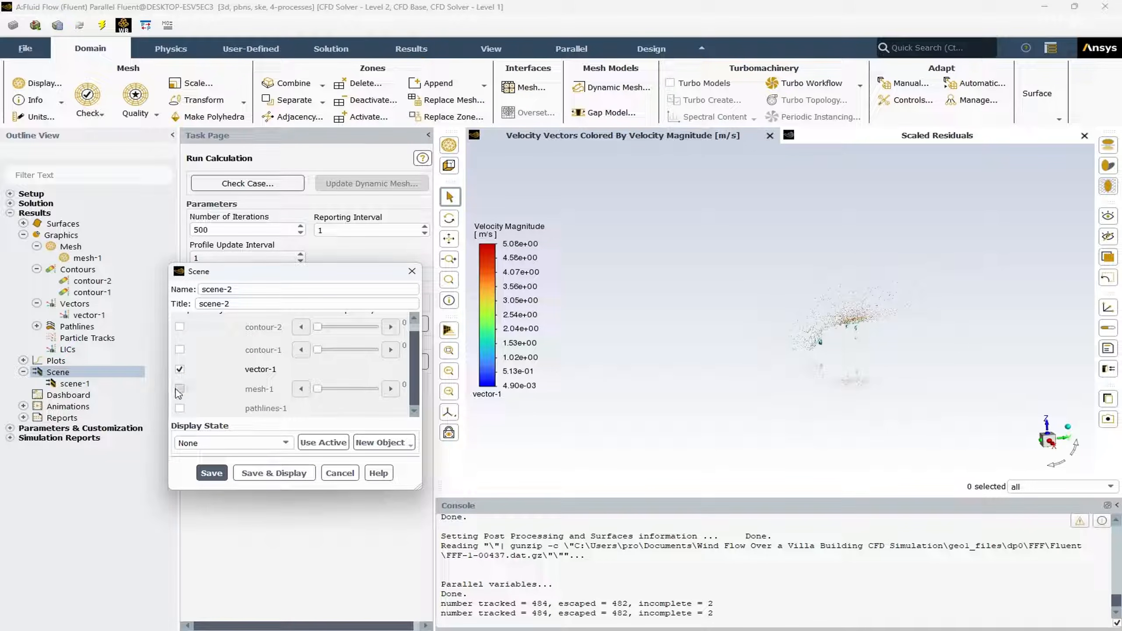
pyautogui.click(274, 473)
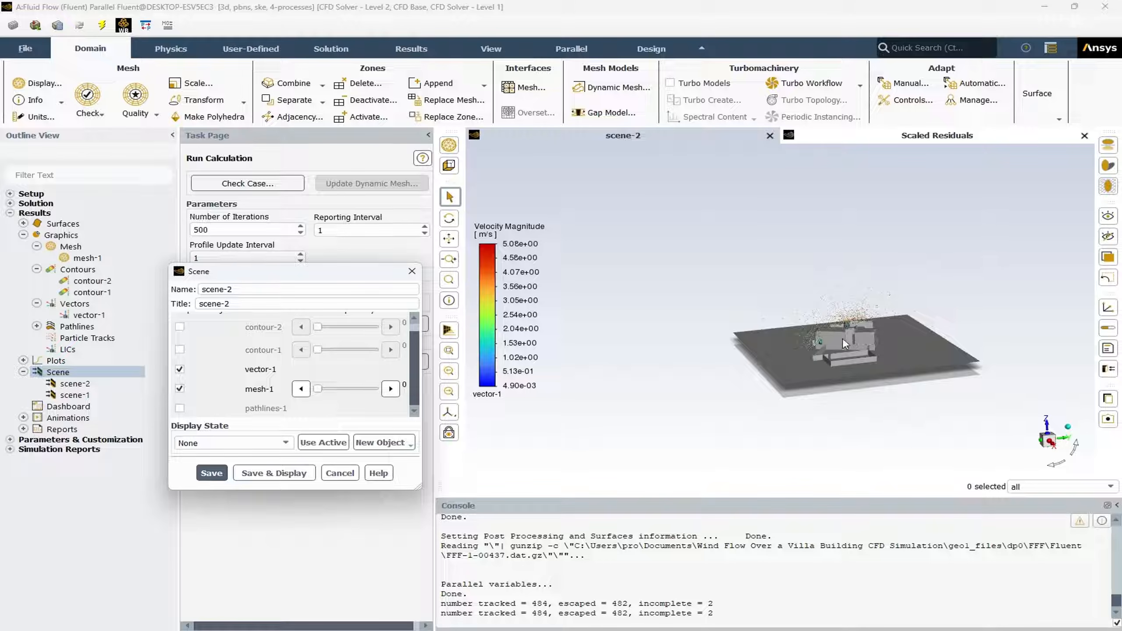
pyautogui.scroll(10, 843, 338)
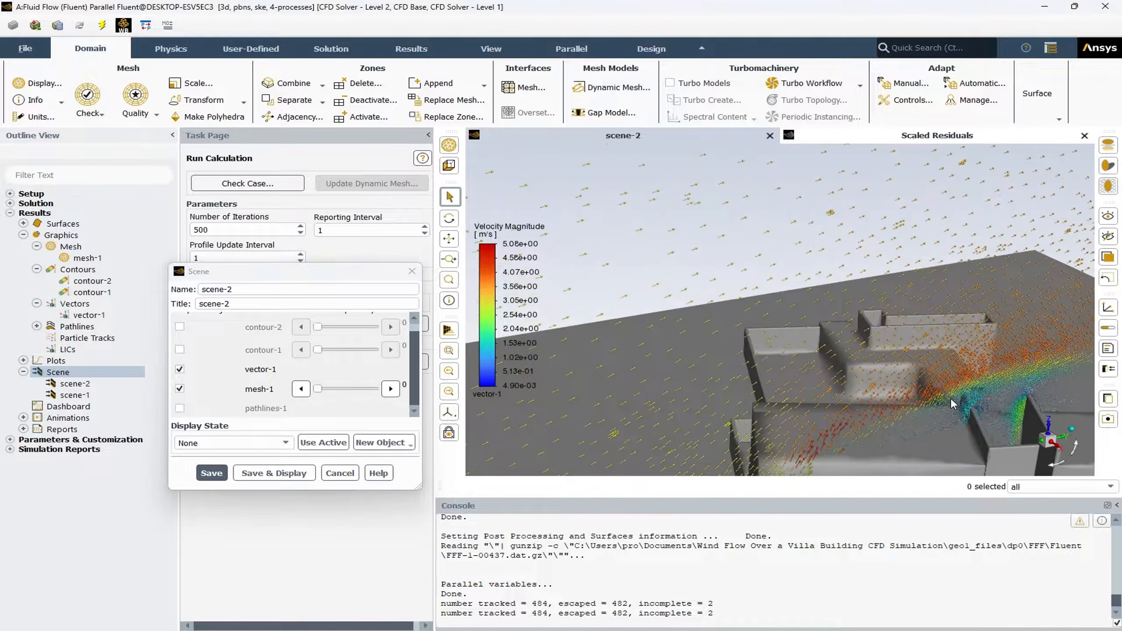
pyautogui.scroll(-5, 702, 335)
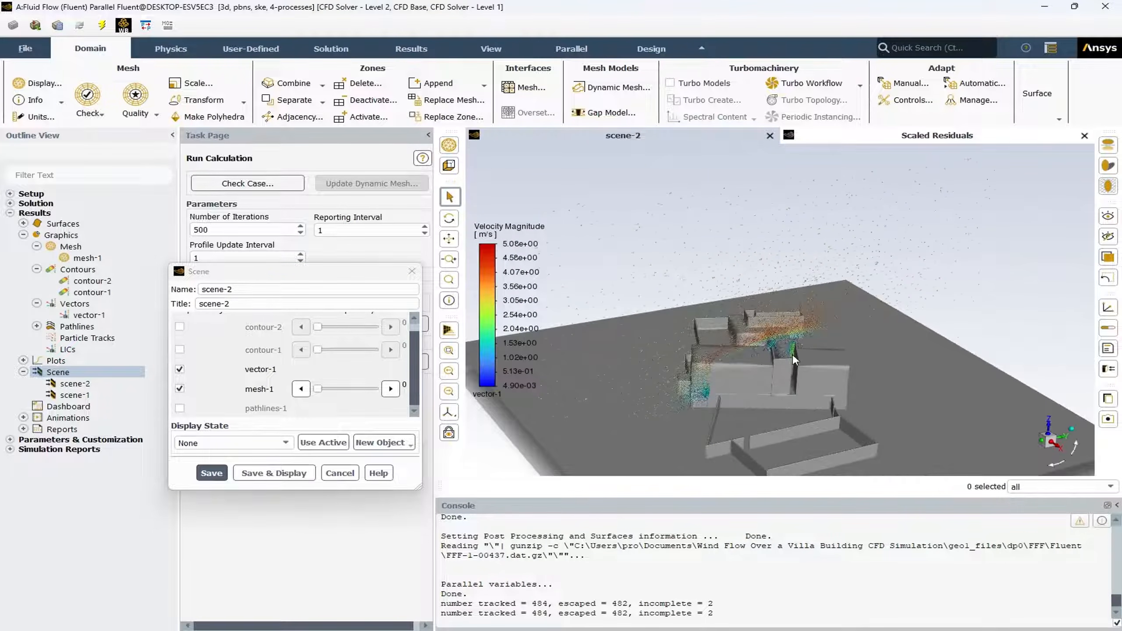
pyautogui.scroll(5, 879, 345)
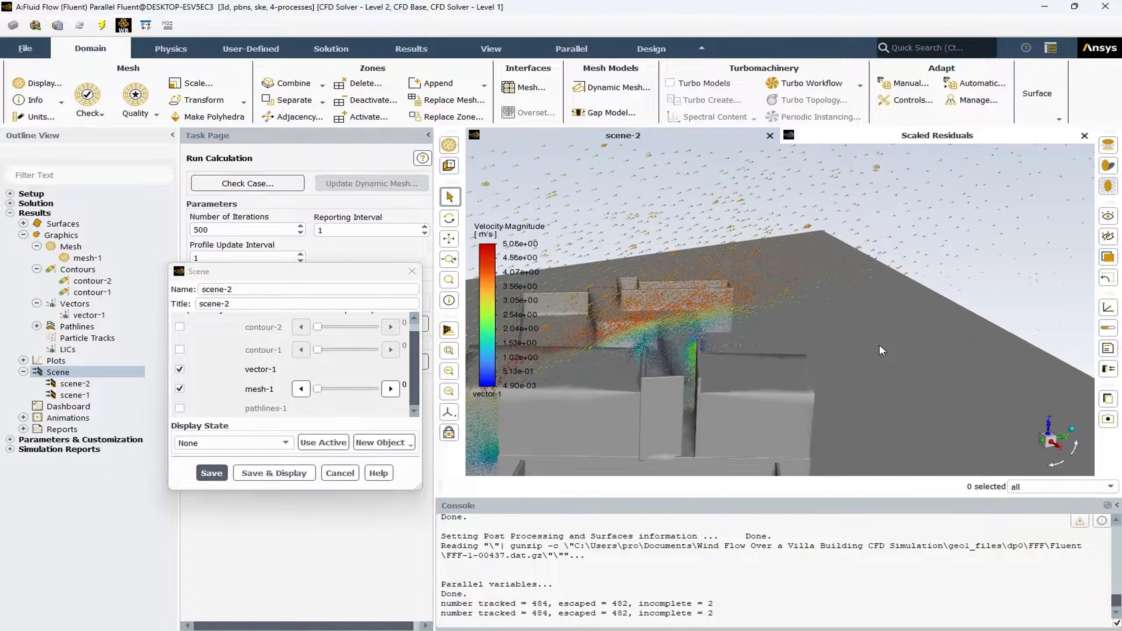
pyautogui.scroll(-5, 746, 344)
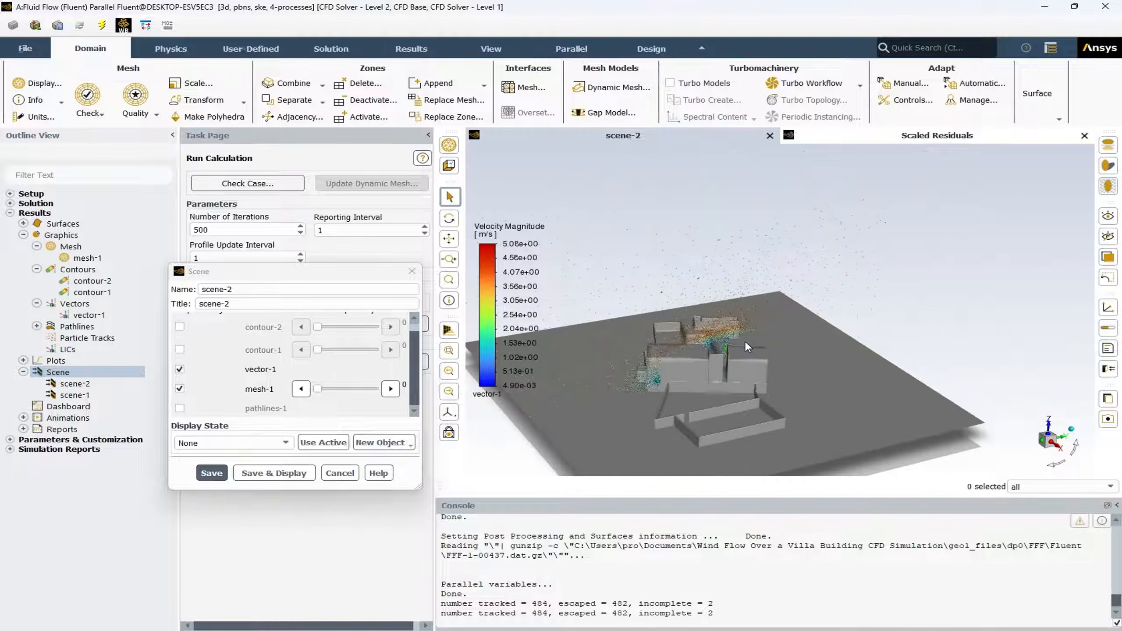
pyautogui.click(341, 474)
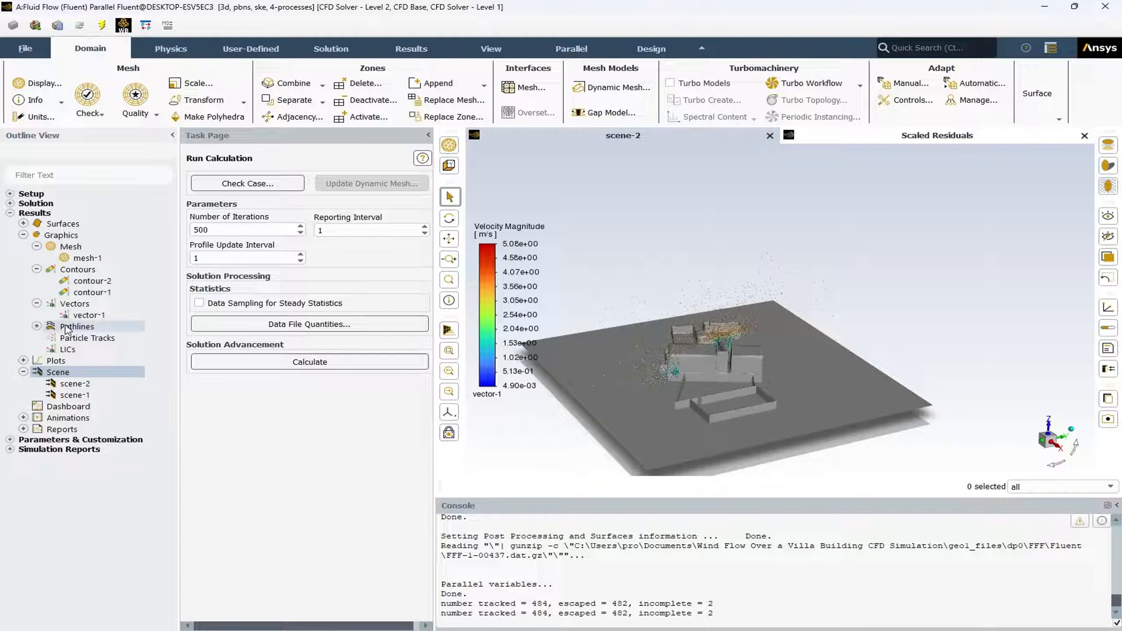
# Display the saved pathlines-1 plot colored by static pressure and released from the inlet.
pyautogui.click(37, 327)
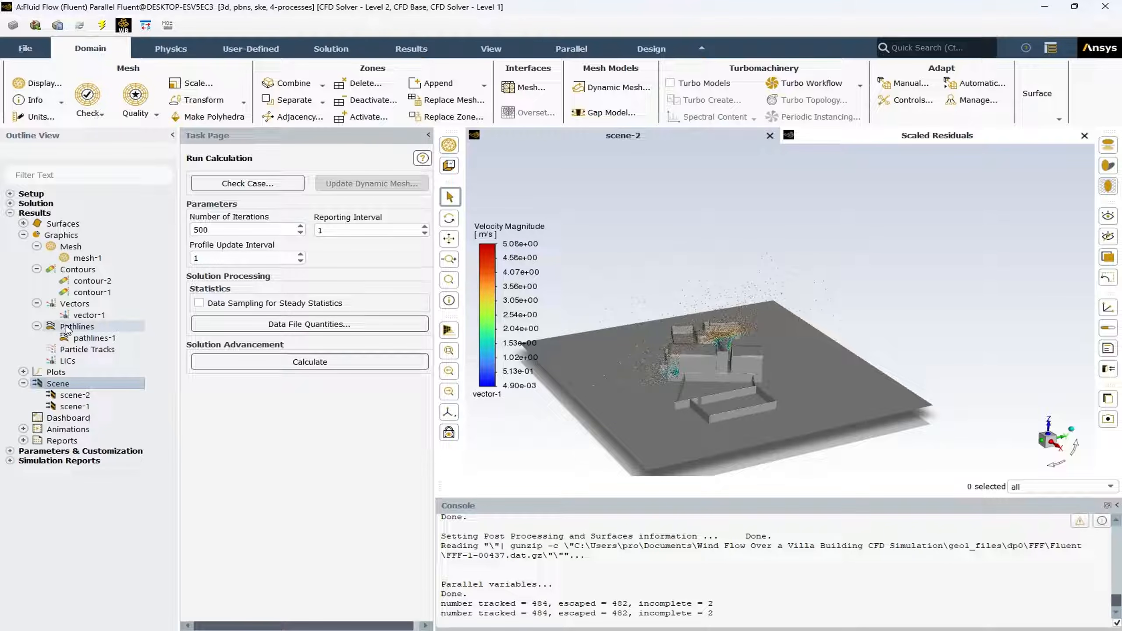
pyautogui.doubleClick(91, 337)
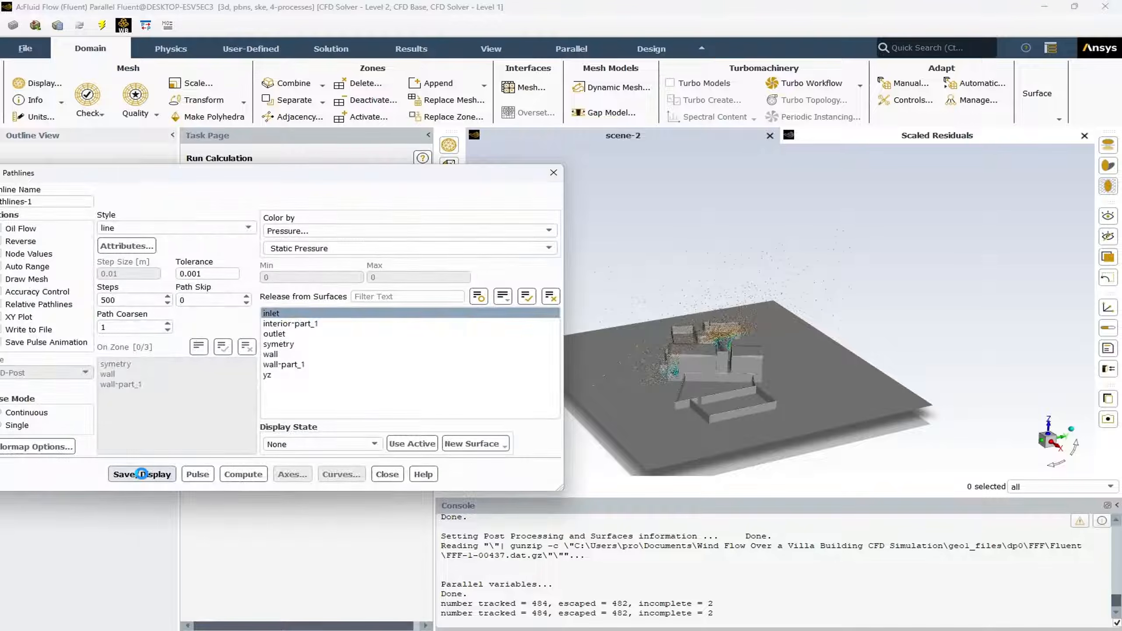
pyautogui.click(142, 474)
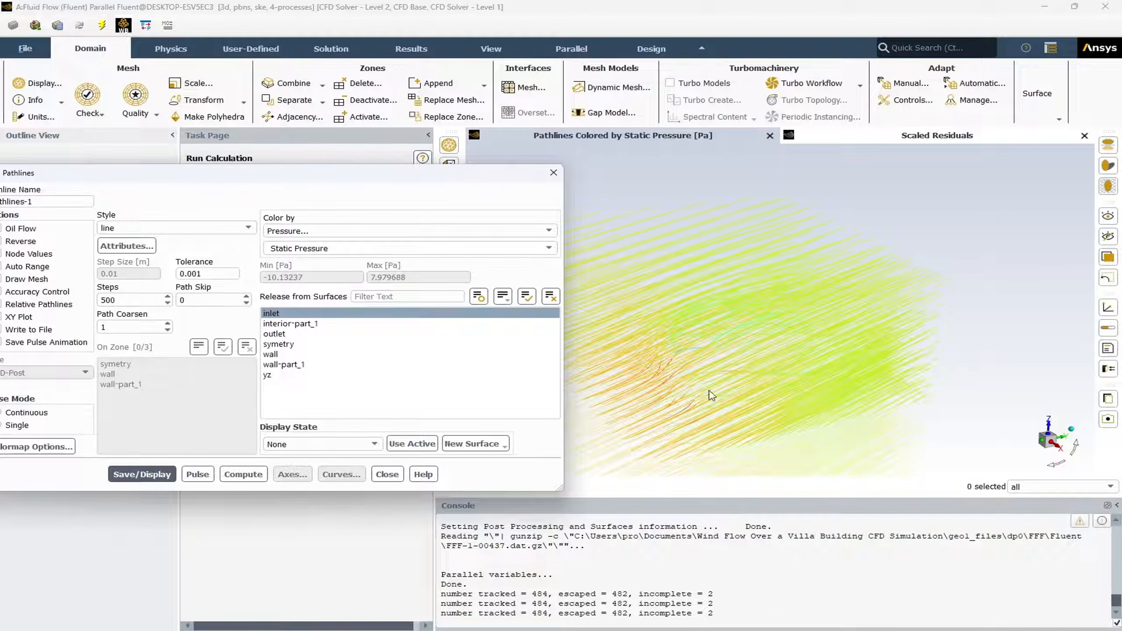
pyautogui.moveTo(712, 354); pyautogui.dragTo(742, 382)
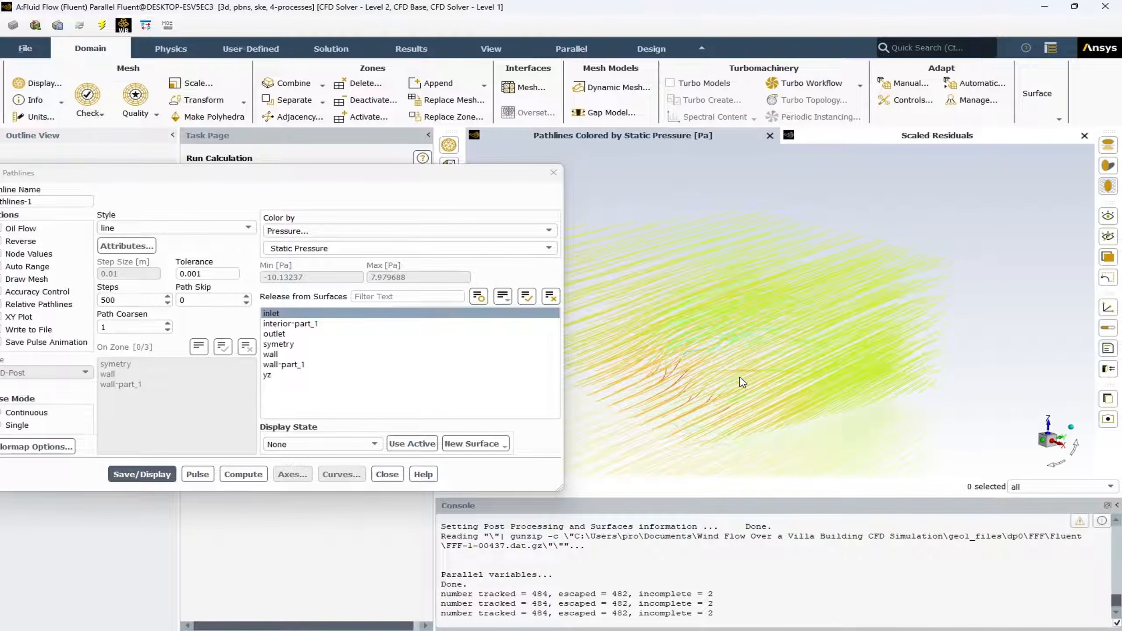
# Color pathlines-1 by velocity magnitude with the inlet as release surface, save and display it, and close its settings.
pyautogui.click(288, 315)
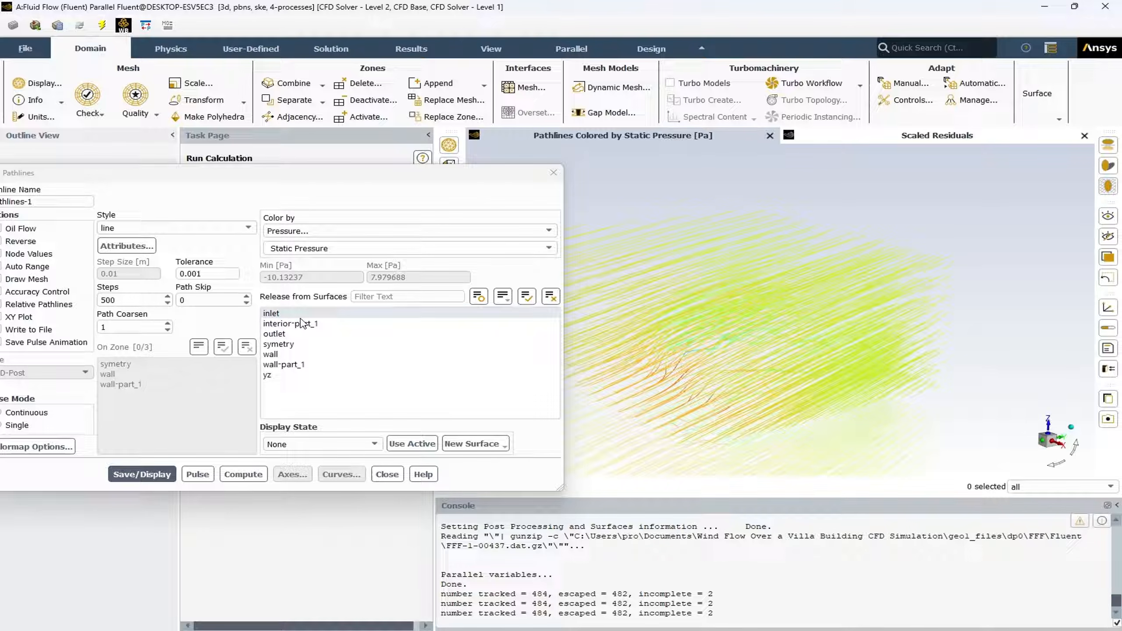
pyautogui.click(278, 310)
pyautogui.click(292, 311)
pyautogui.click(292, 312)
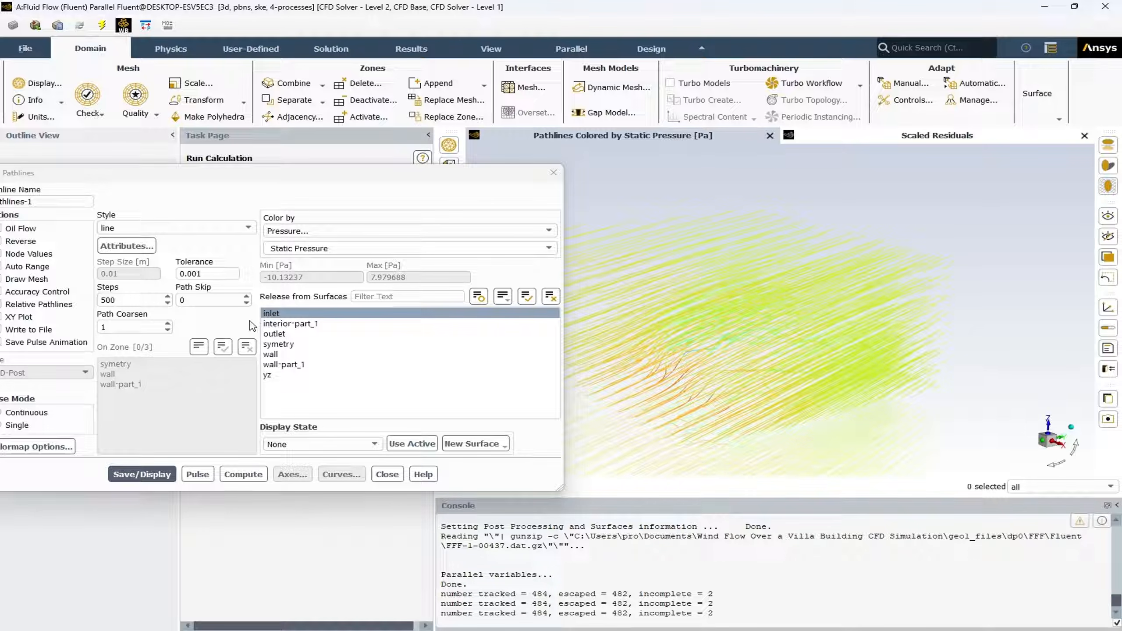
pyautogui.moveTo(281, 182); pyautogui.dragTo(336, 180)
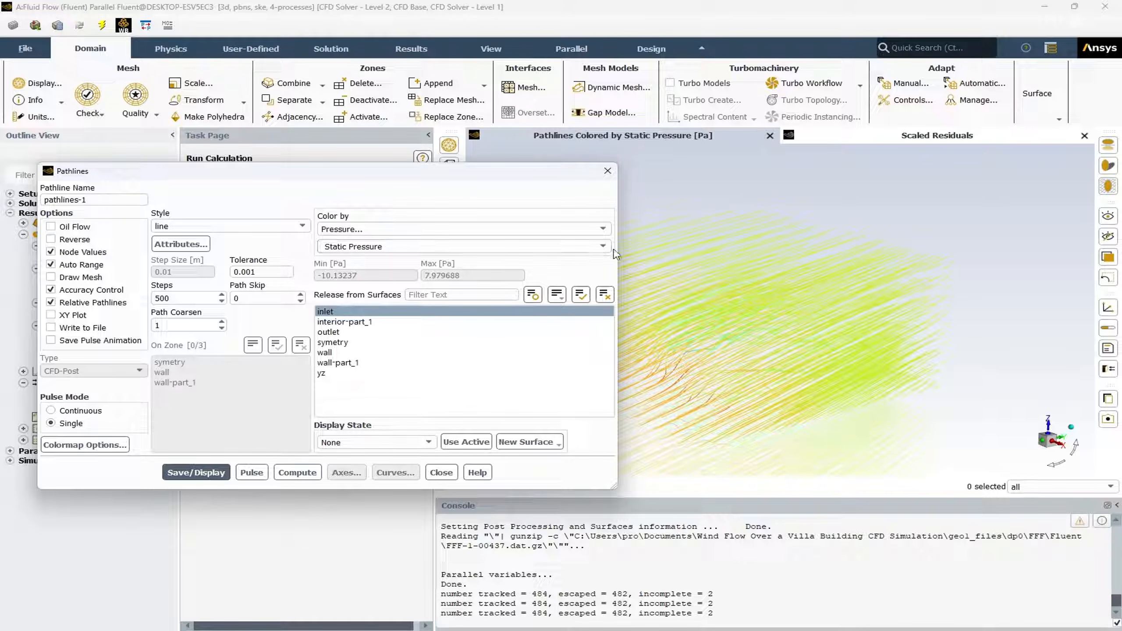
pyautogui.click(603, 229)
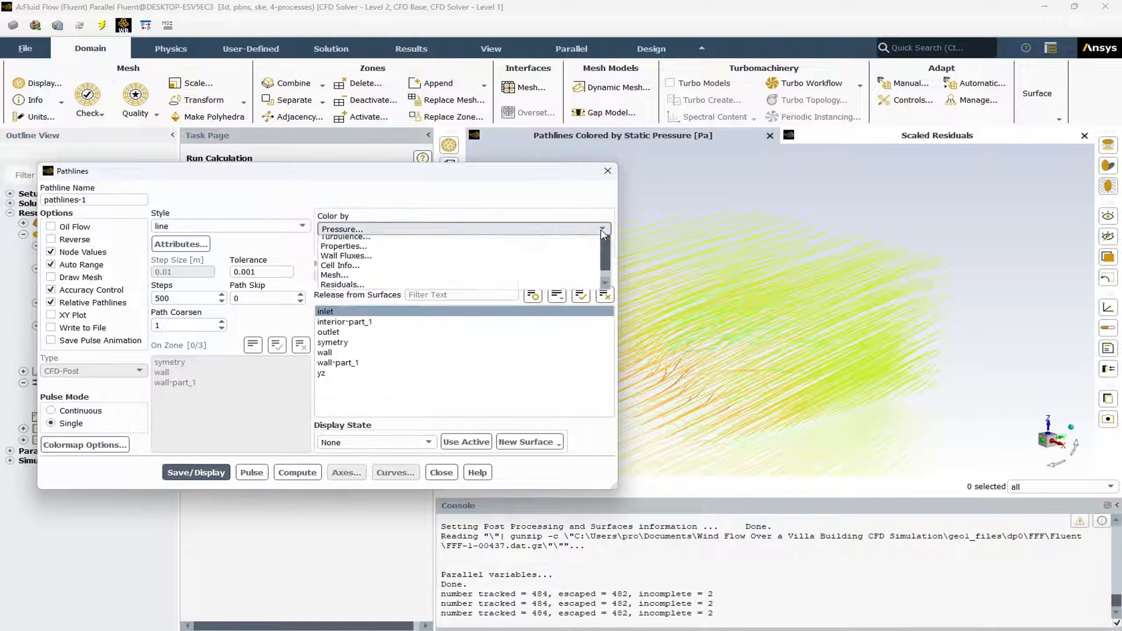
pyautogui.click(512, 270)
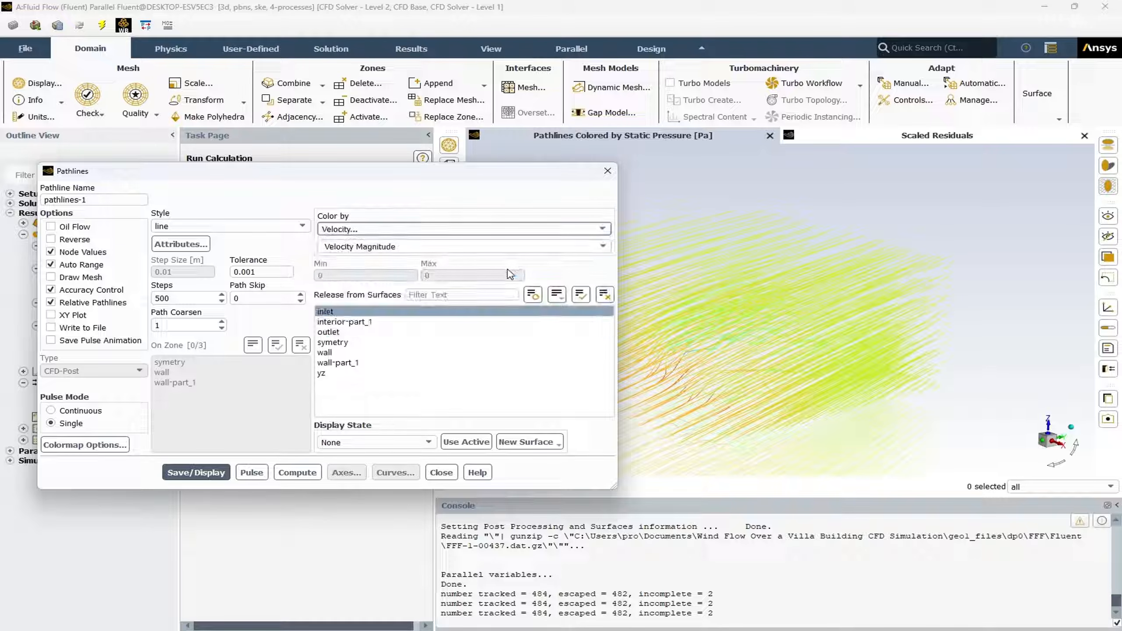
pyautogui.click(190, 472)
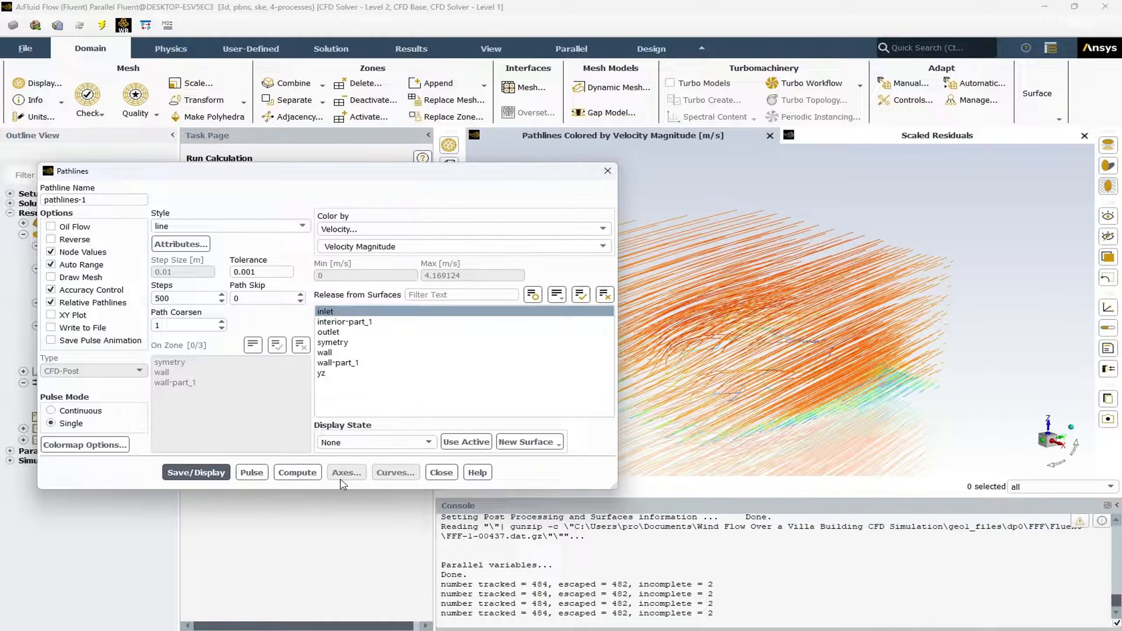
pyautogui.click(442, 473)
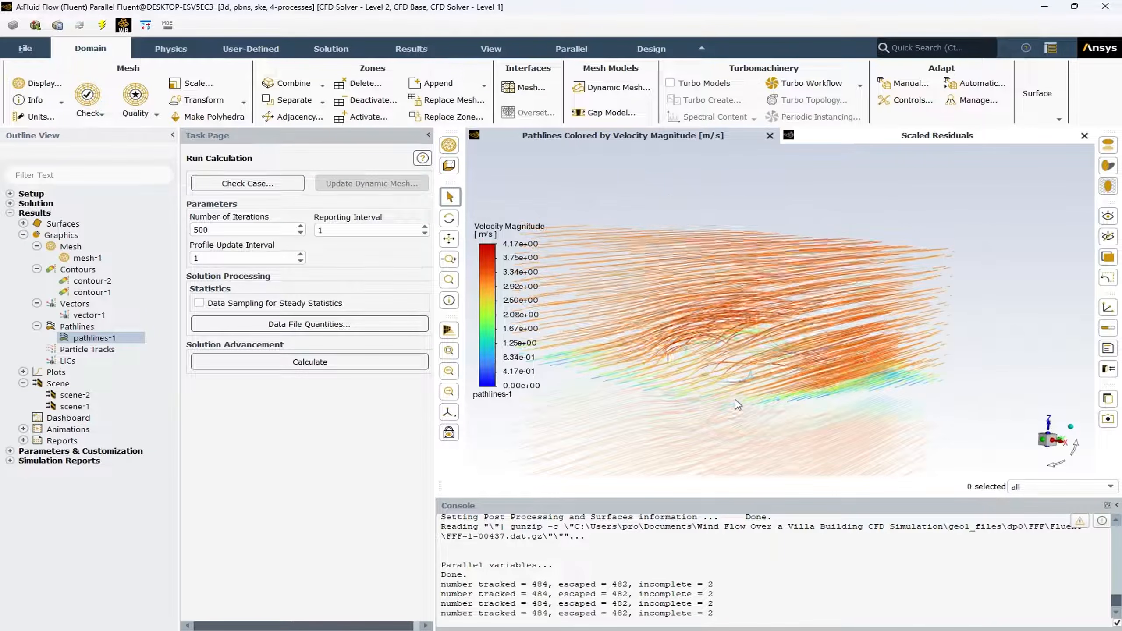
# Create the scene scene-3 combining pathlines-1 and mesh-1, save and display it, and view it from an angle.
pyautogui.doubleClick(57, 383)
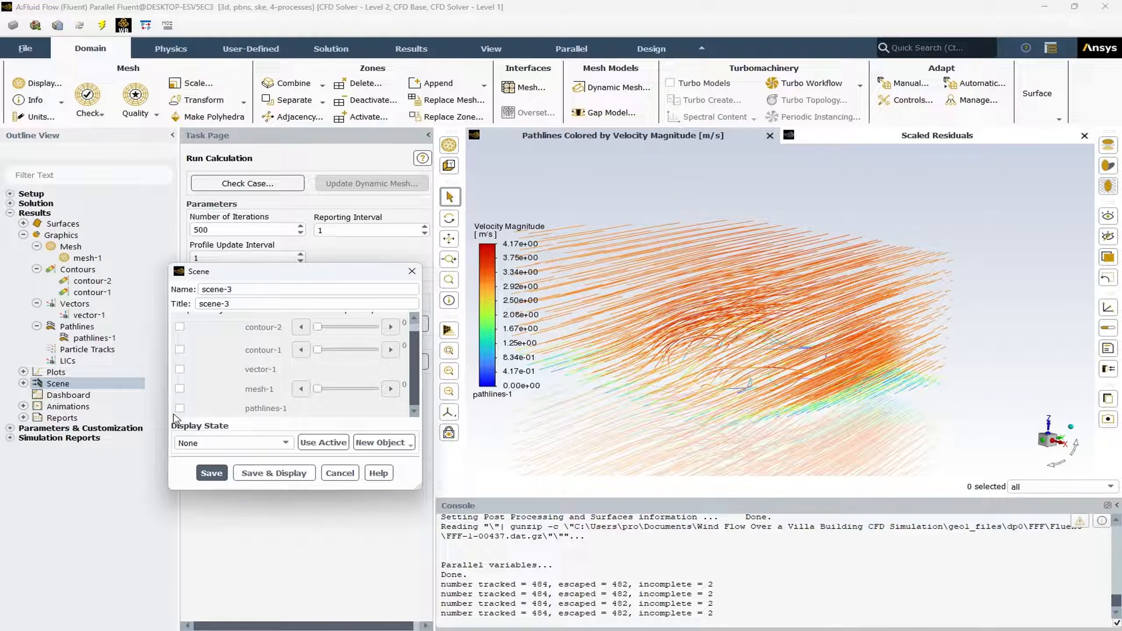
pyautogui.click(180, 408)
pyautogui.click(179, 389)
pyautogui.click(274, 473)
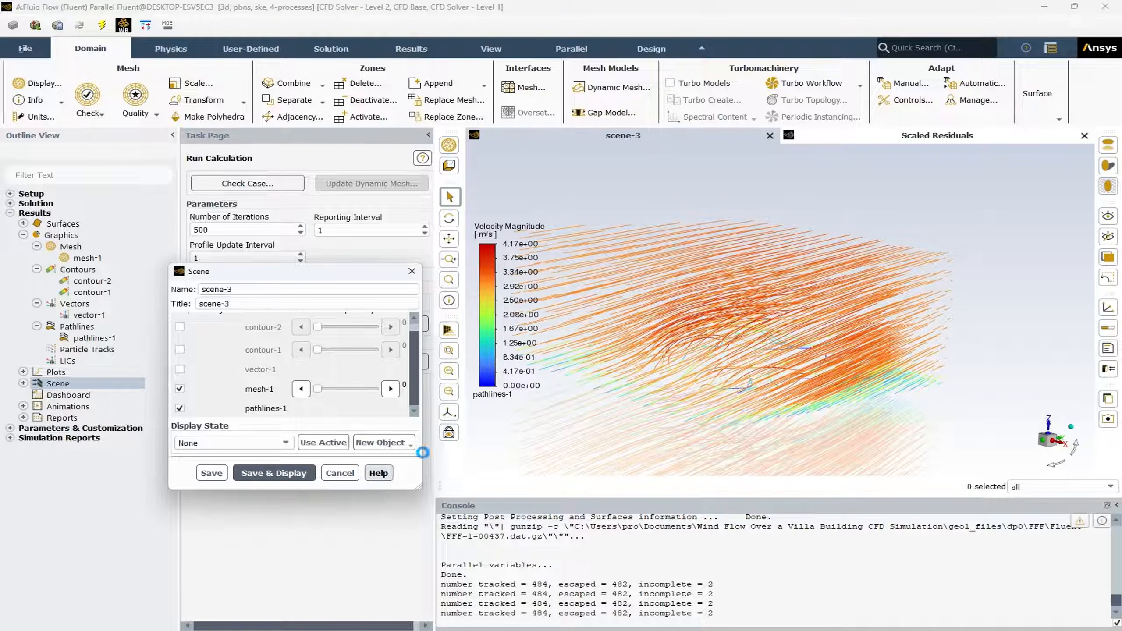
pyautogui.moveTo(846, 407); pyautogui.dragTo(875, 404)
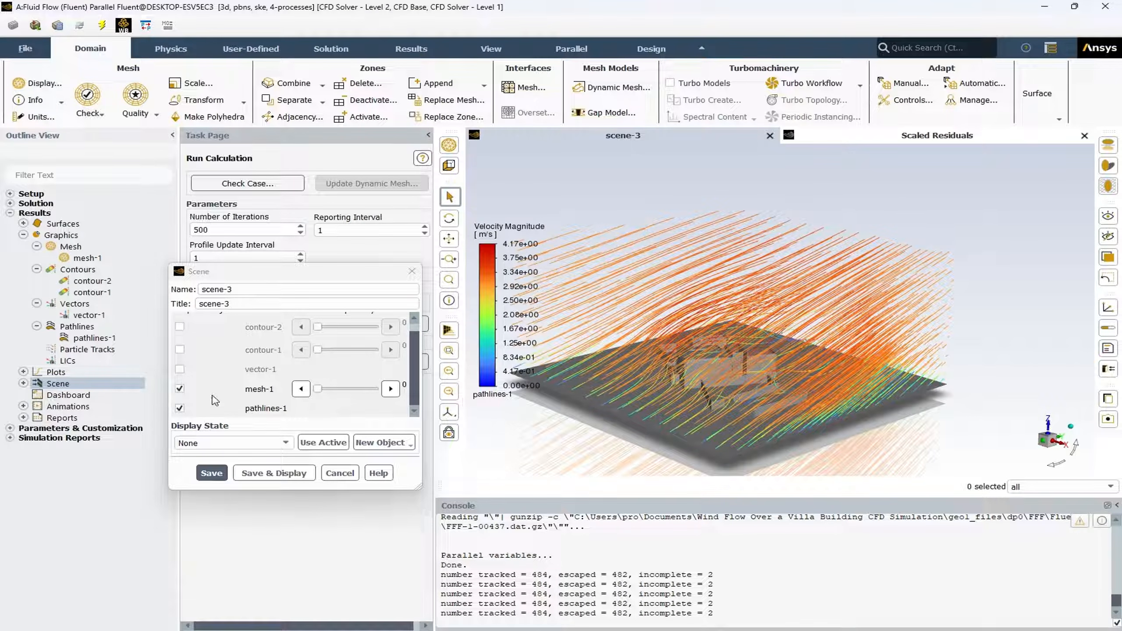
# Add contour-1 to scene-3 alongside mesh-1 and pathlines-1, save and display the scene, and close its settings.
pyautogui.click(180, 350)
pyautogui.click(274, 473)
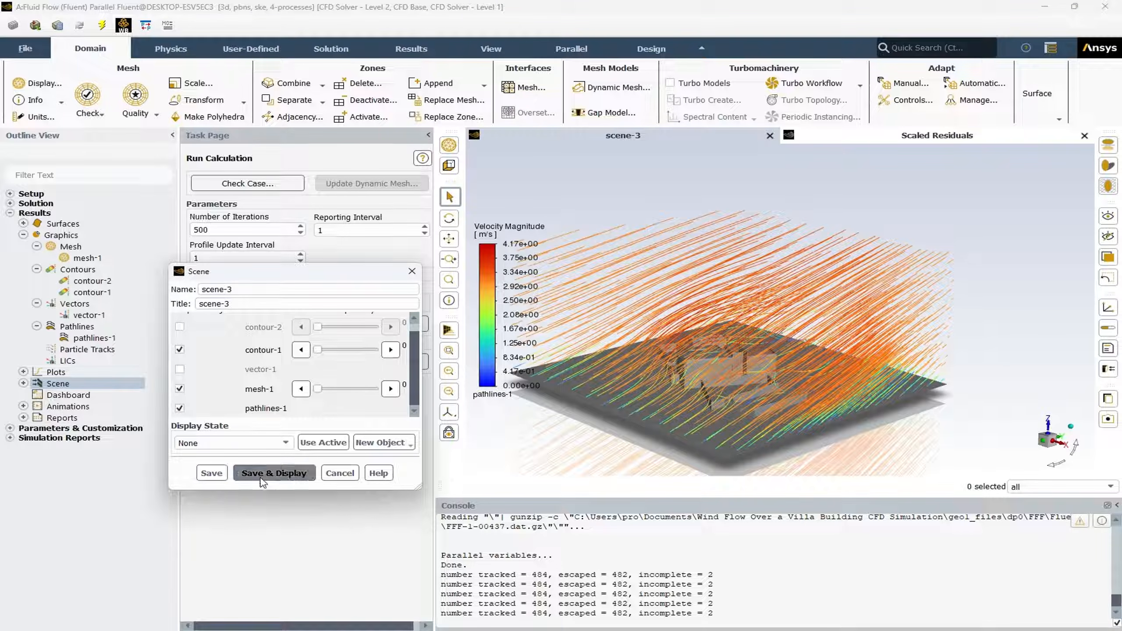
pyautogui.moveTo(833, 356); pyautogui.dragTo(875, 346)
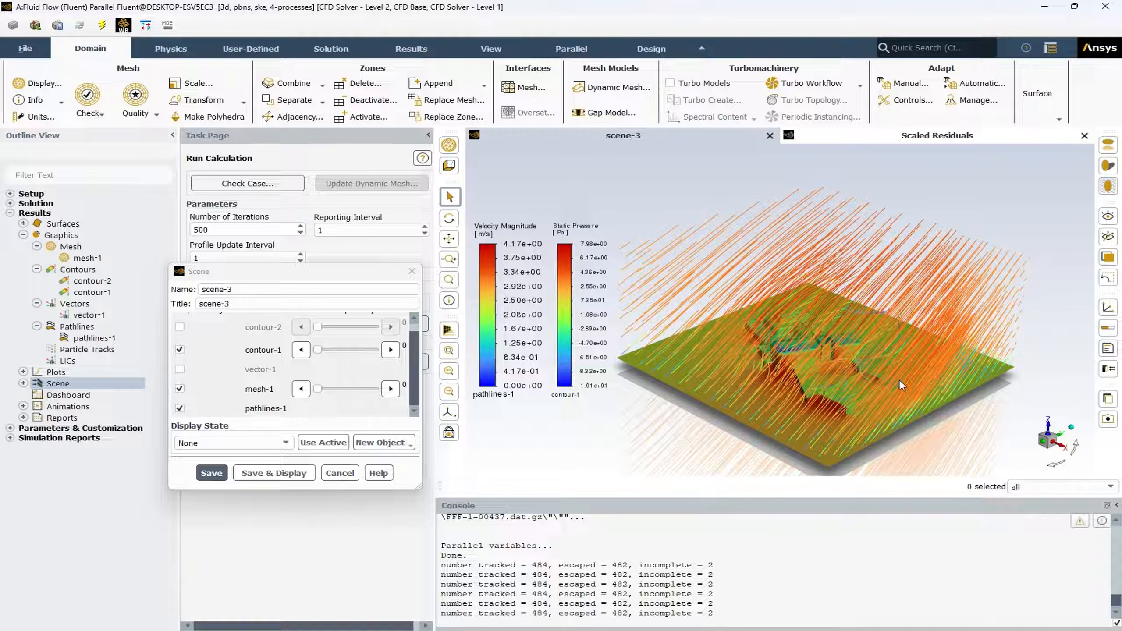
pyautogui.click(334, 478)
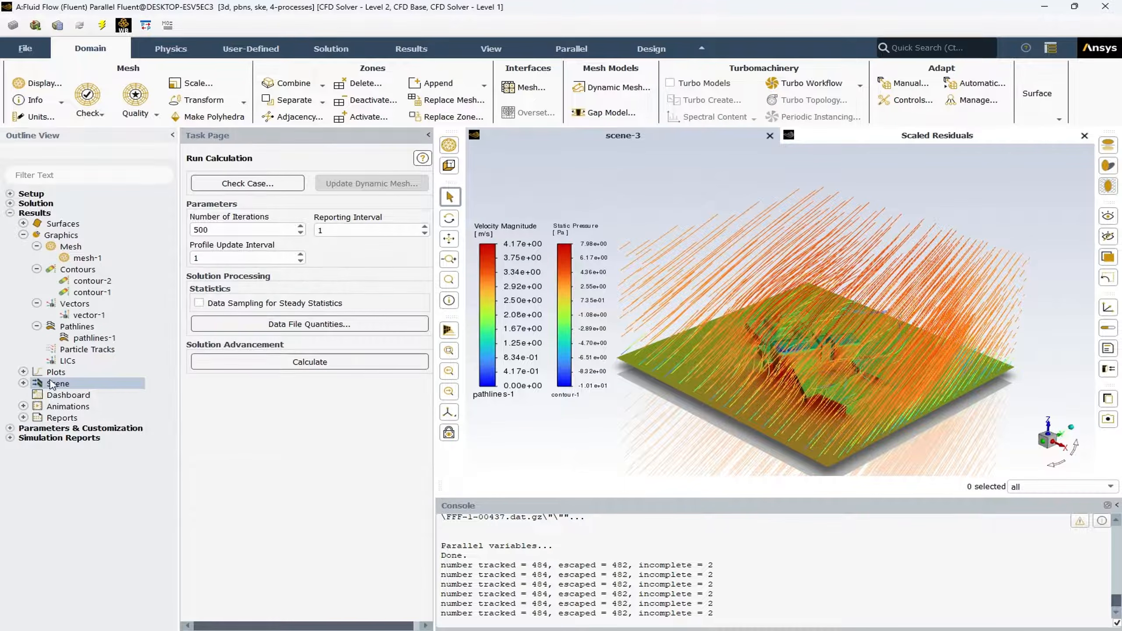
# Collapse the pathlines, vectors, contours and mesh branches of the results tree, along with their parent Graphics branch.
pyautogui.click(37, 326)
pyautogui.click(37, 304)
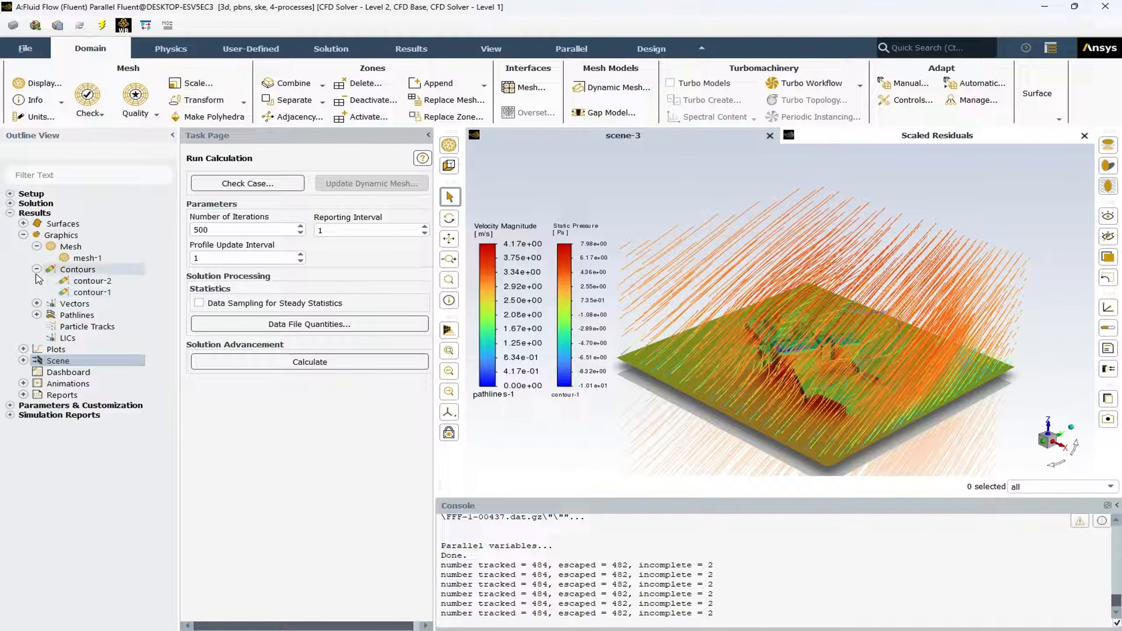
pyautogui.click(37, 269)
pyautogui.click(37, 247)
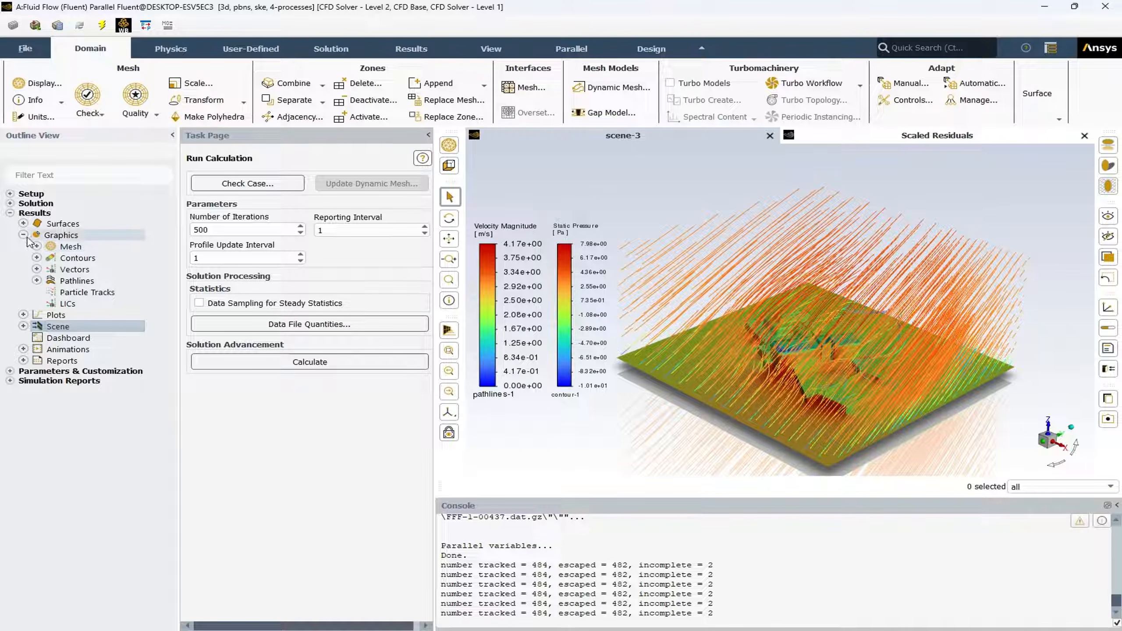
pyautogui.click(23, 234)
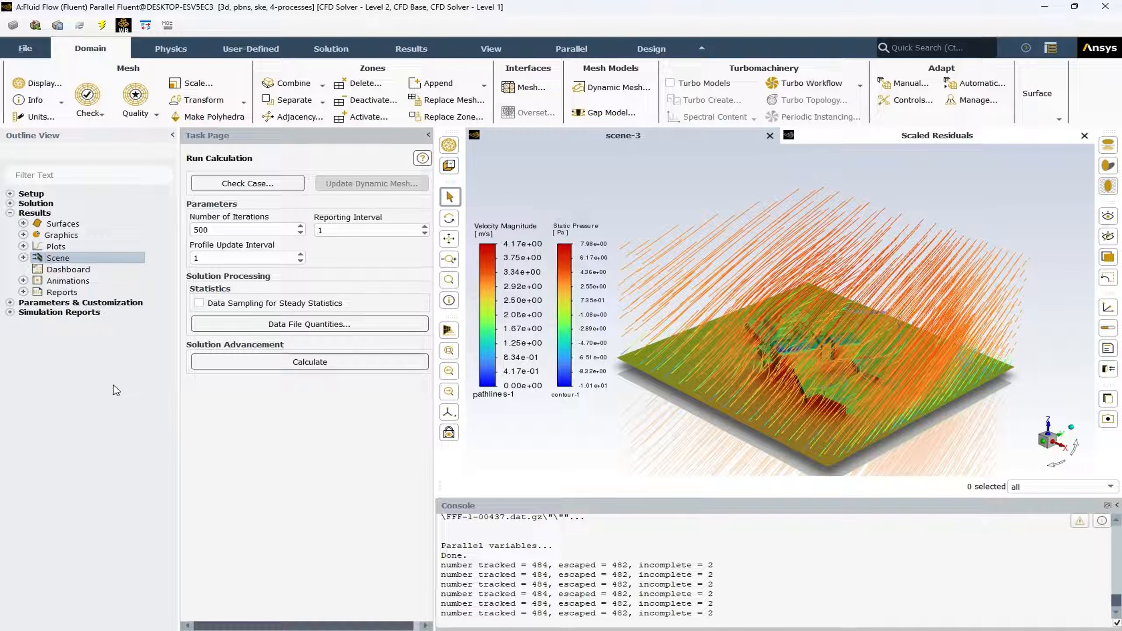